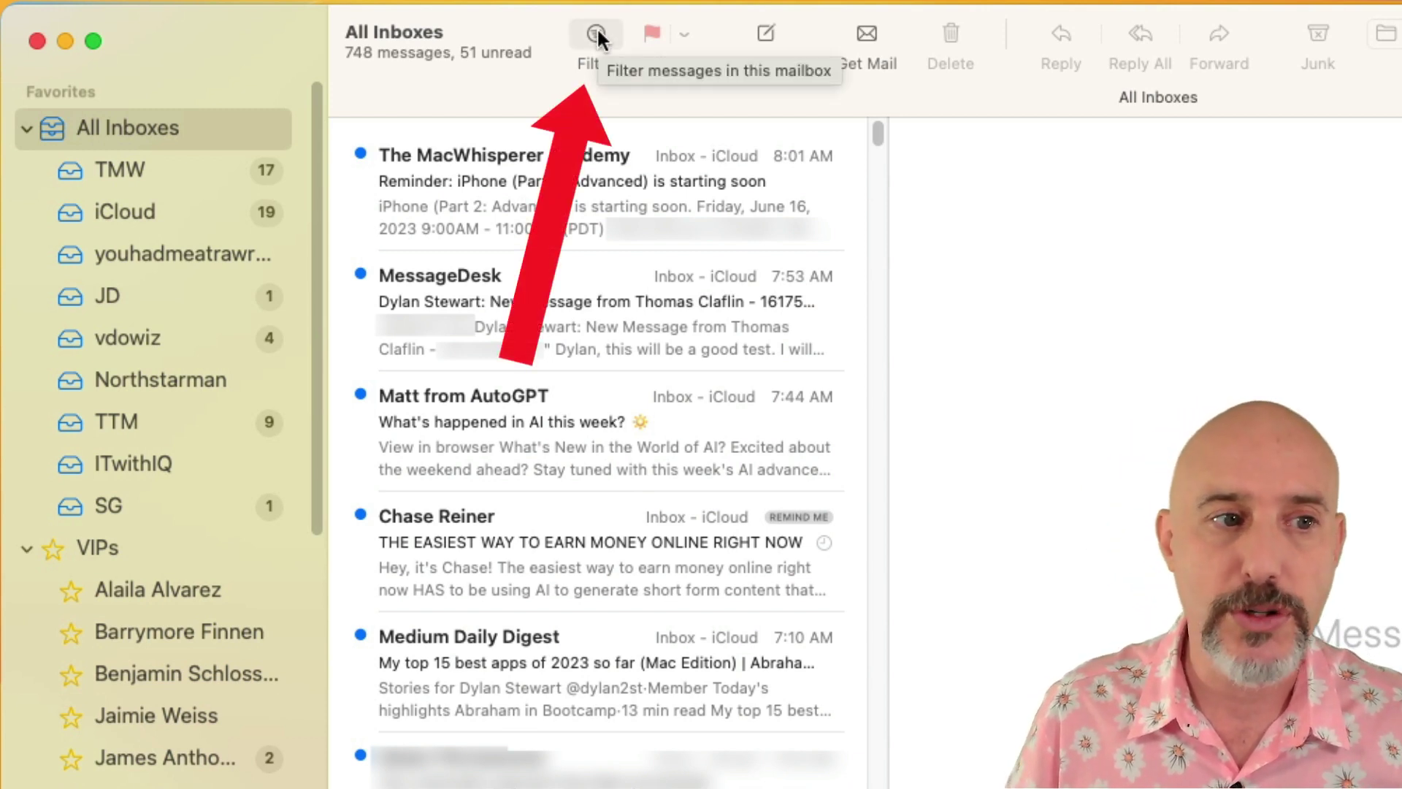
Turn on the Unread filter for All Inboxes and bring up the filter menu
click(597, 35)
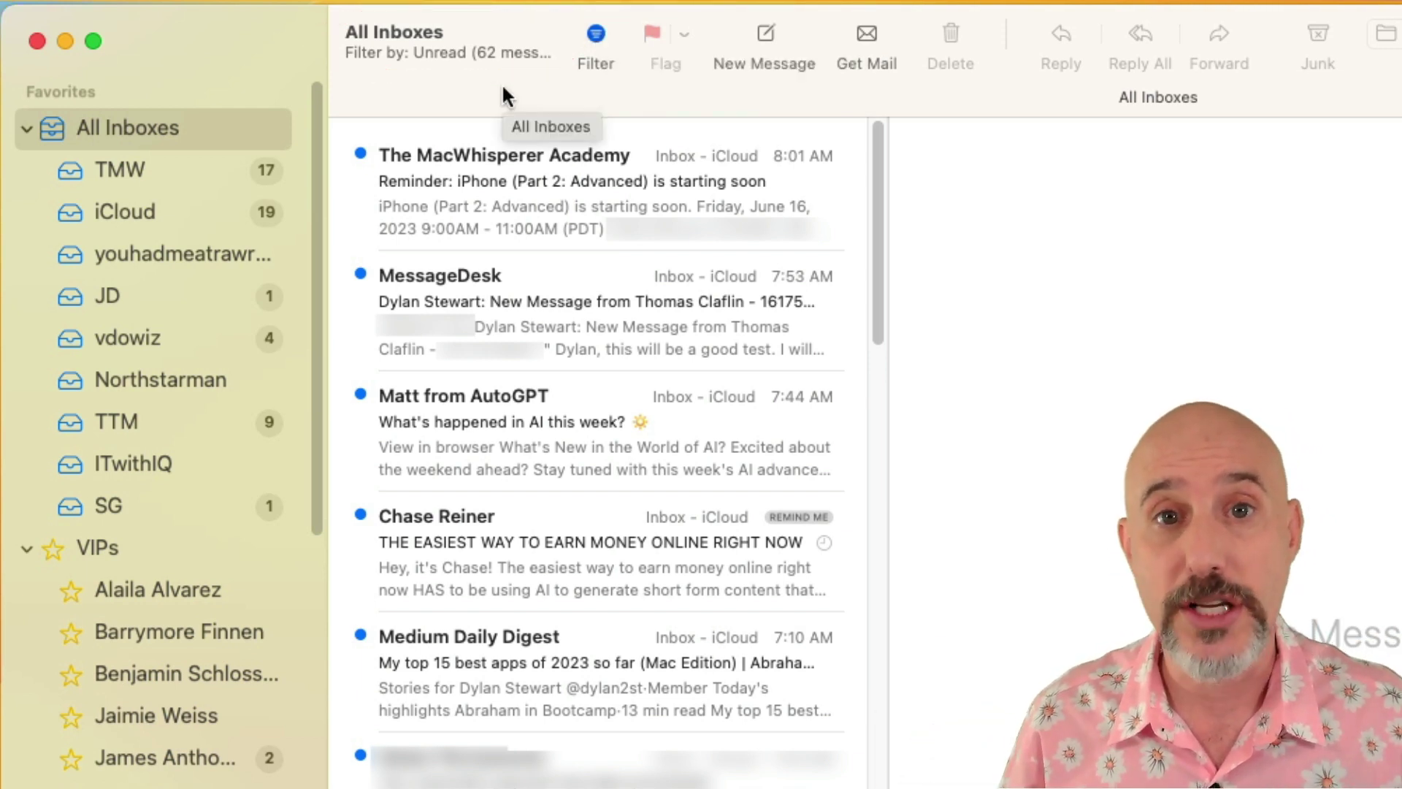
click(596, 33)
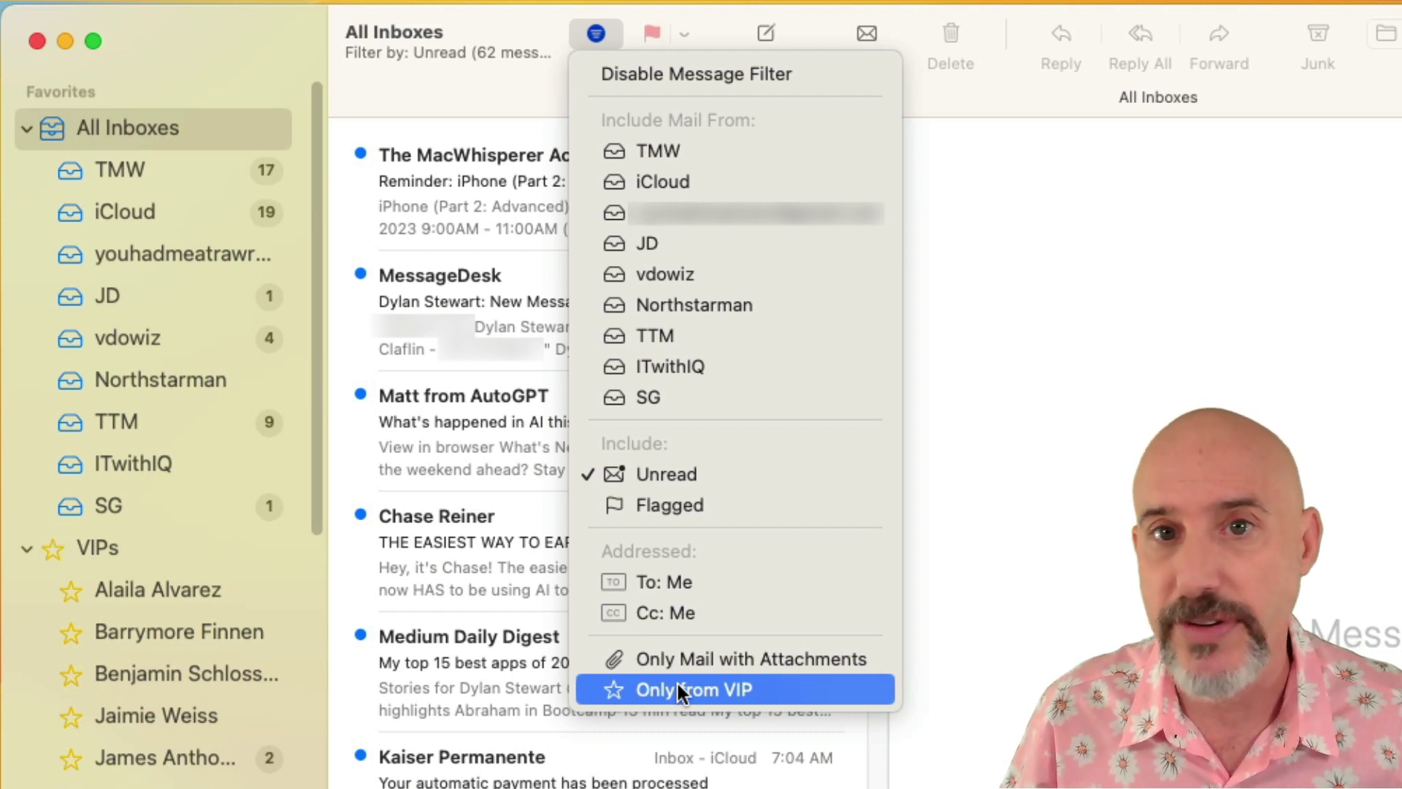
Filter All Inboxes to flagged mail, then add attachments-only and unread criteria
click(658, 504)
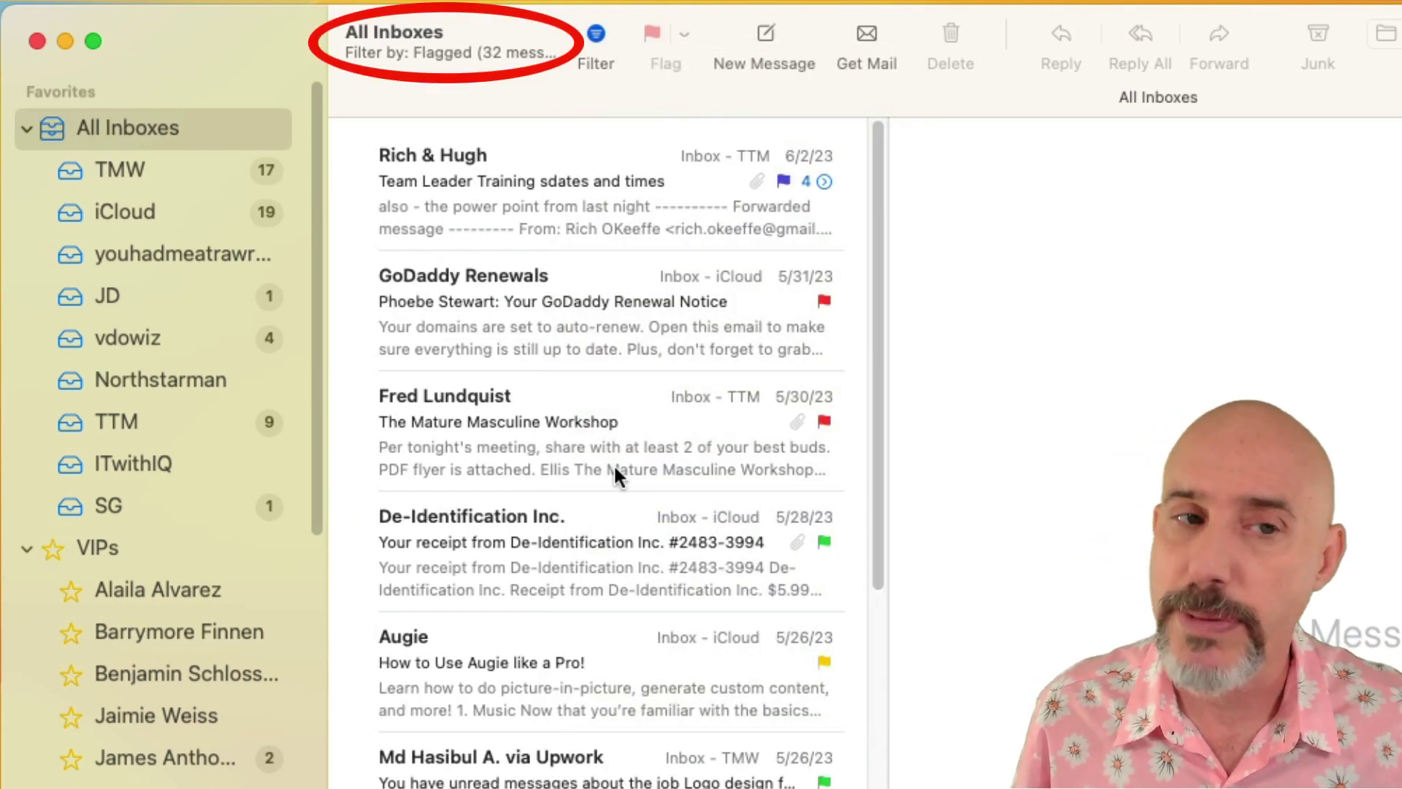
click(593, 32)
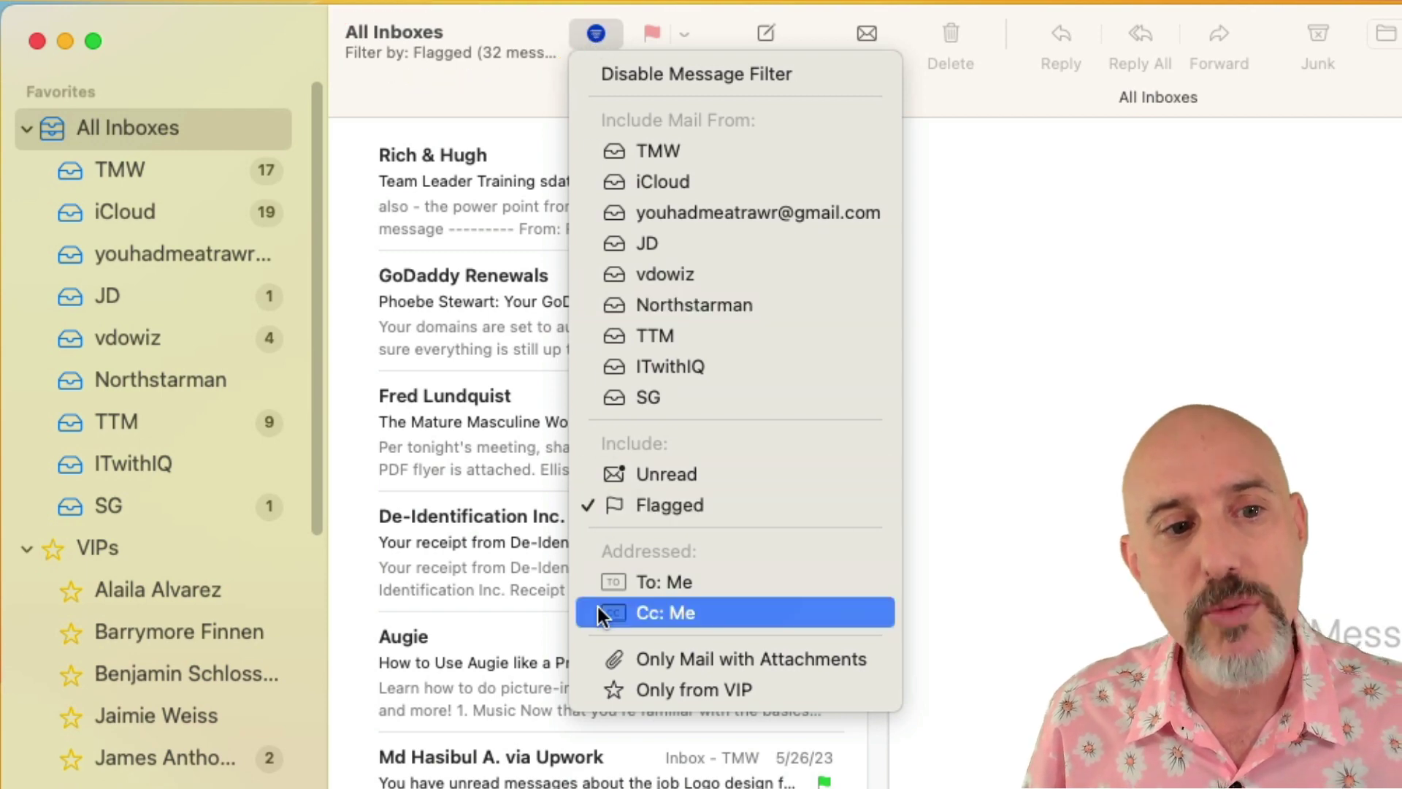
click(599, 658)
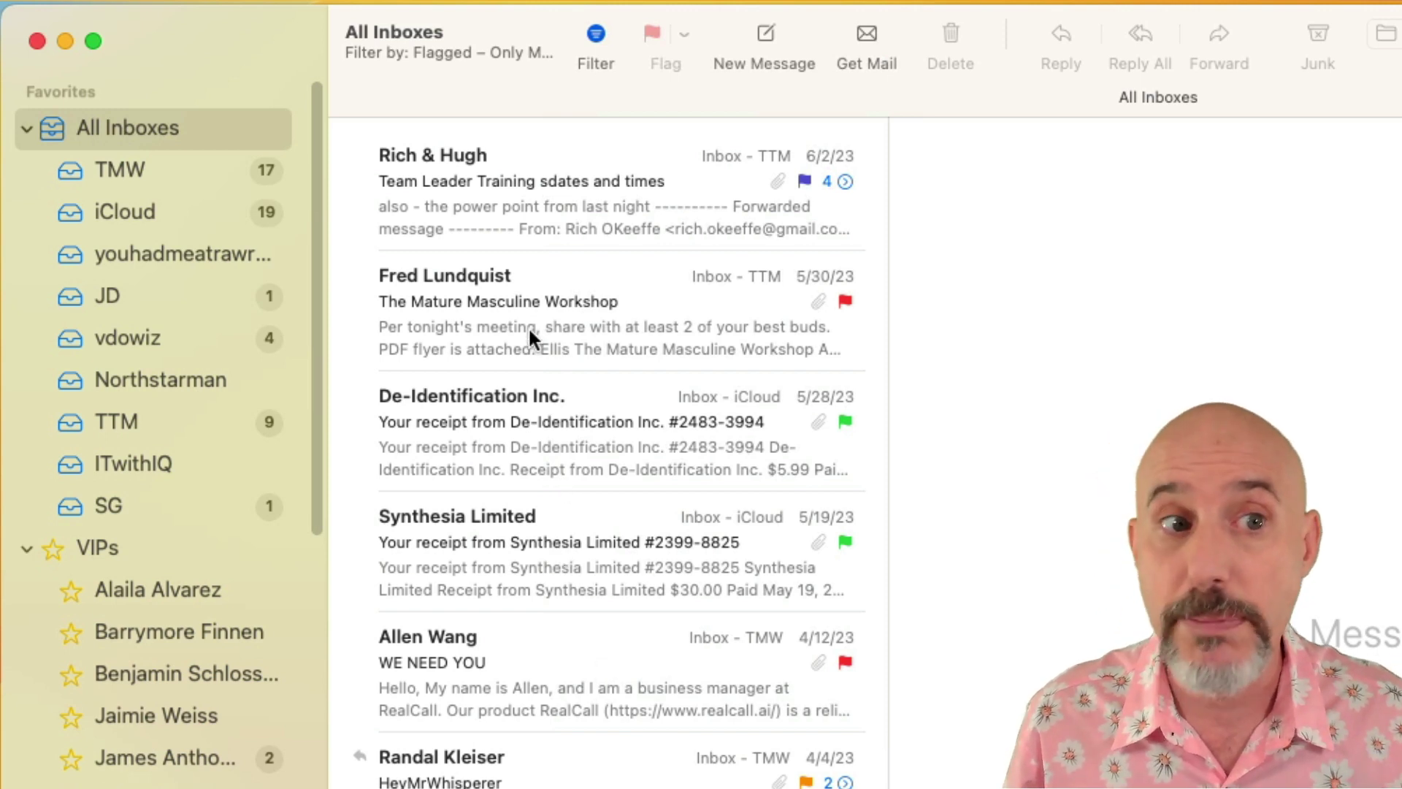
click(593, 33)
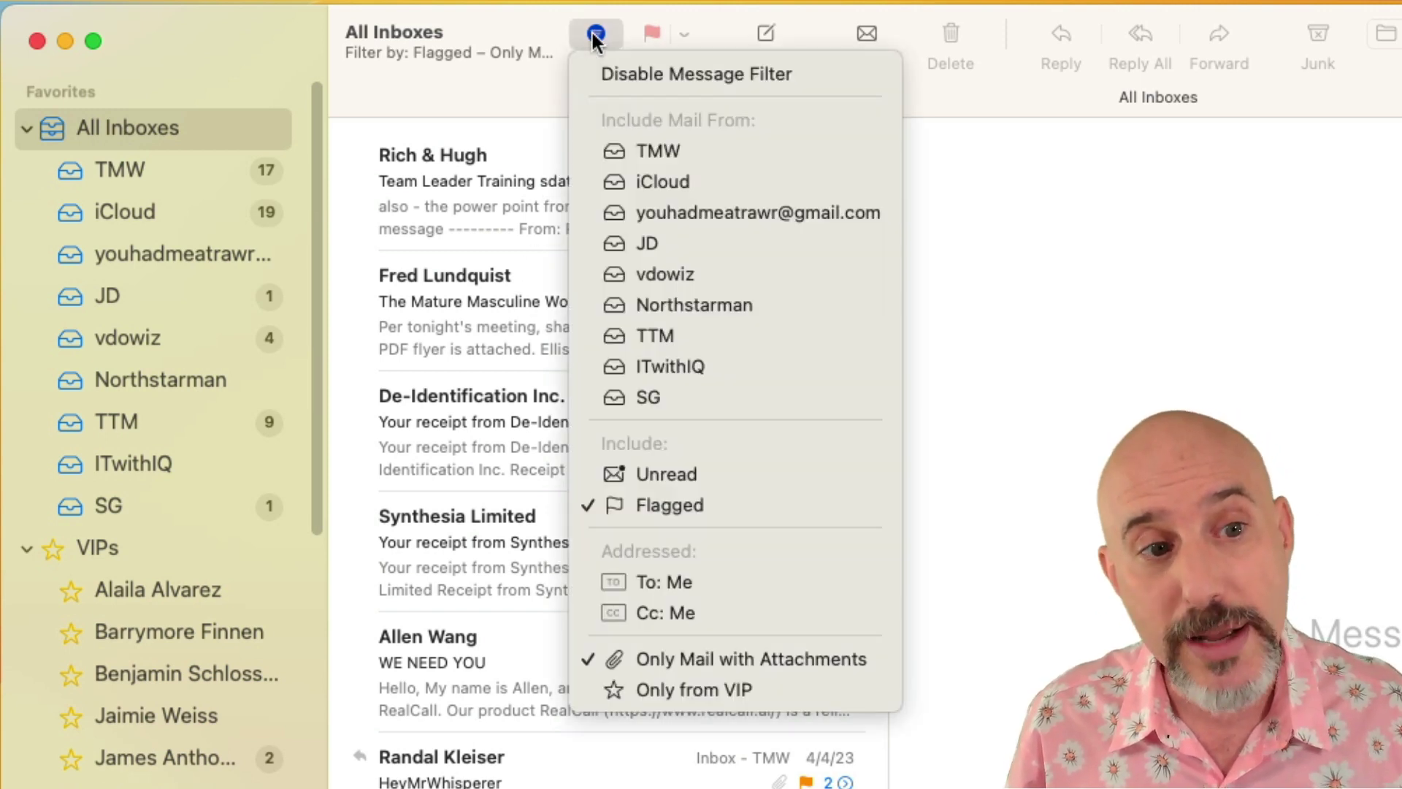
click(645, 470)
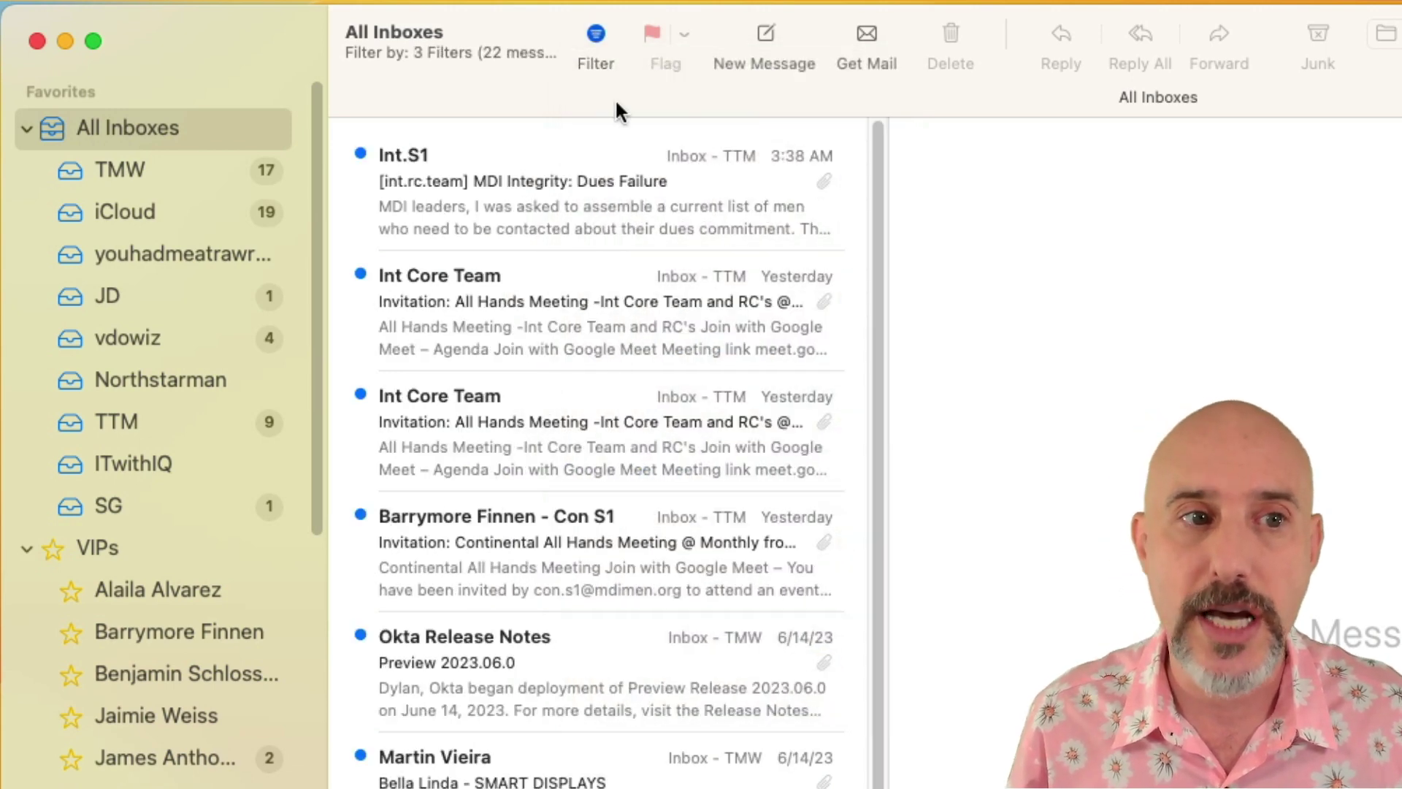
Remove the Flagged and attachments criteria, leaving only the Unread filter active
click(596, 33)
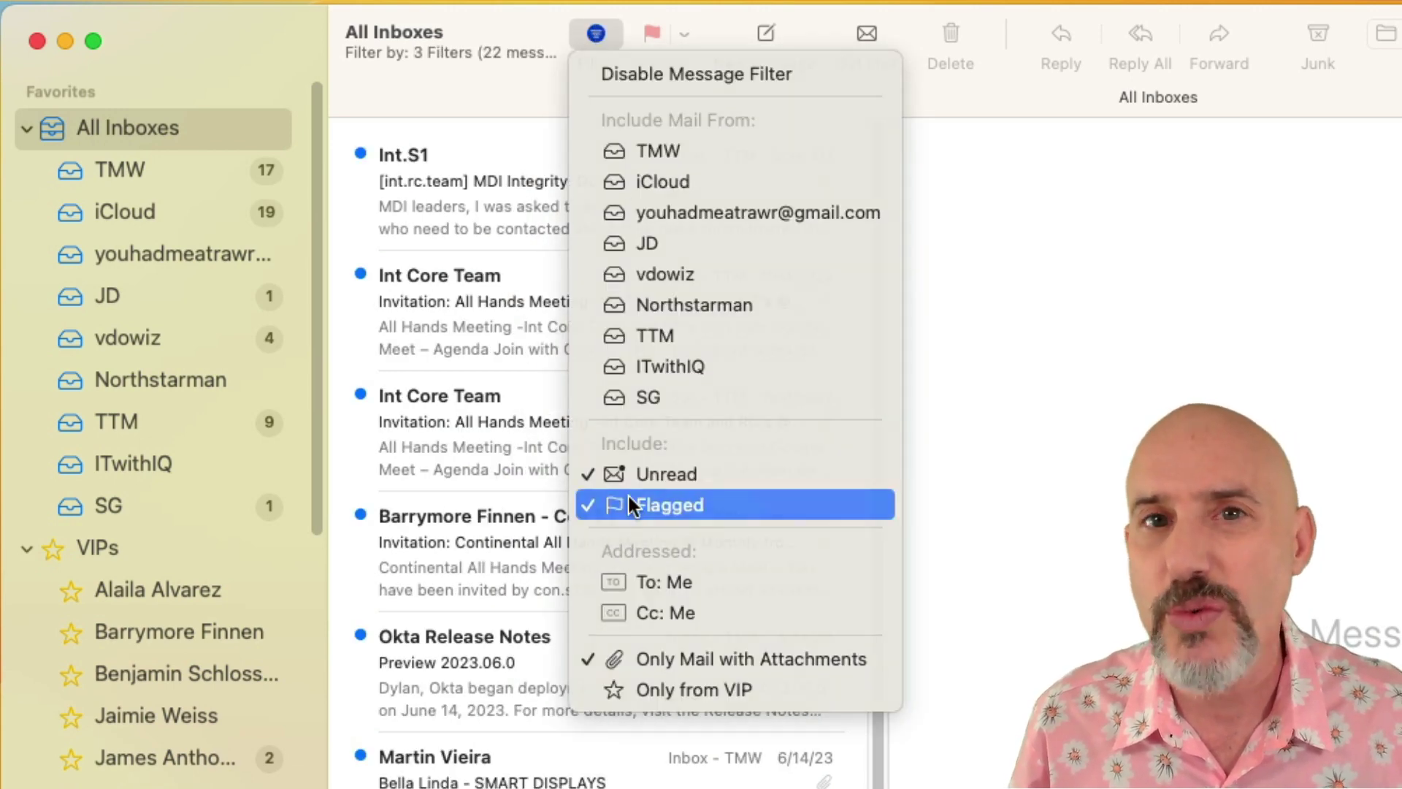
click(627, 498)
click(601, 38)
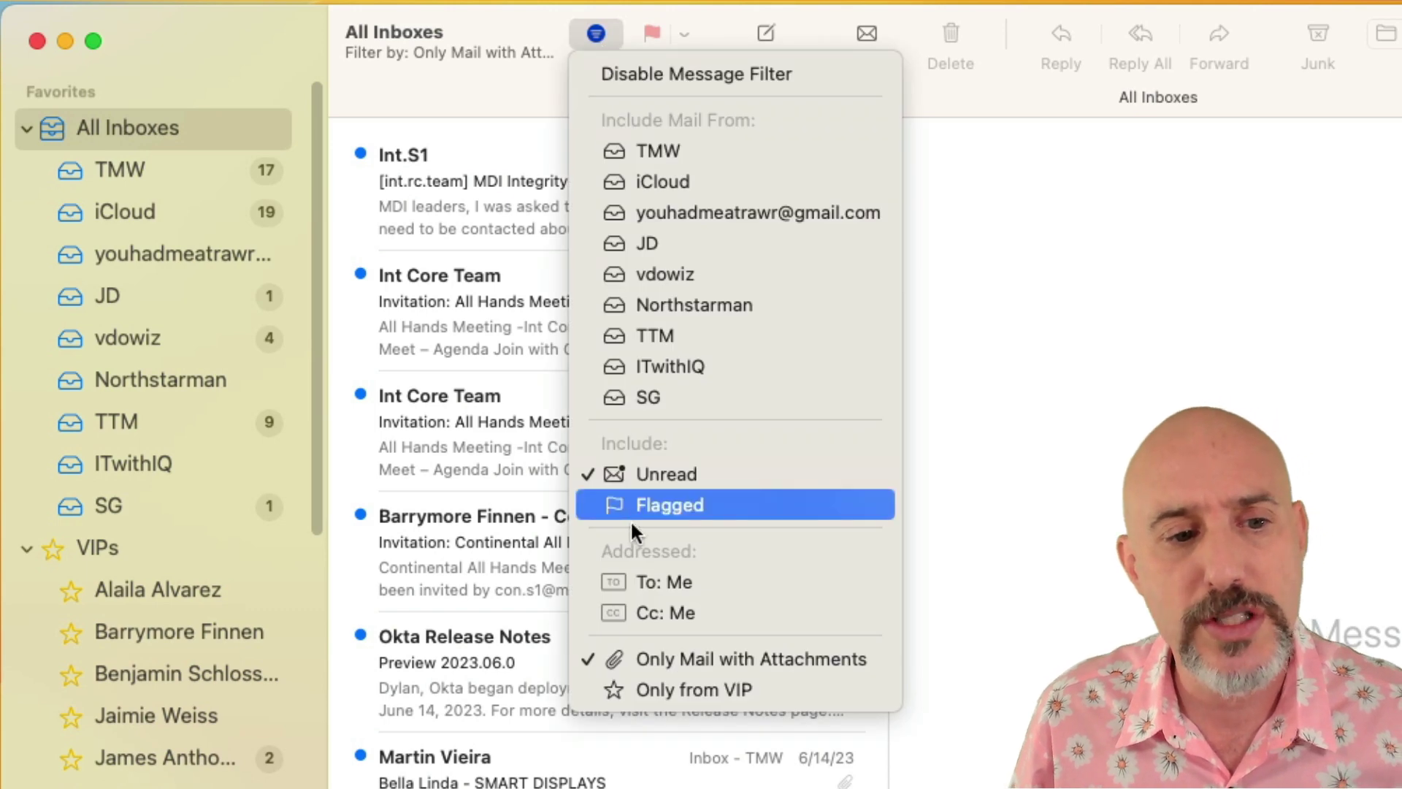
click(623, 654)
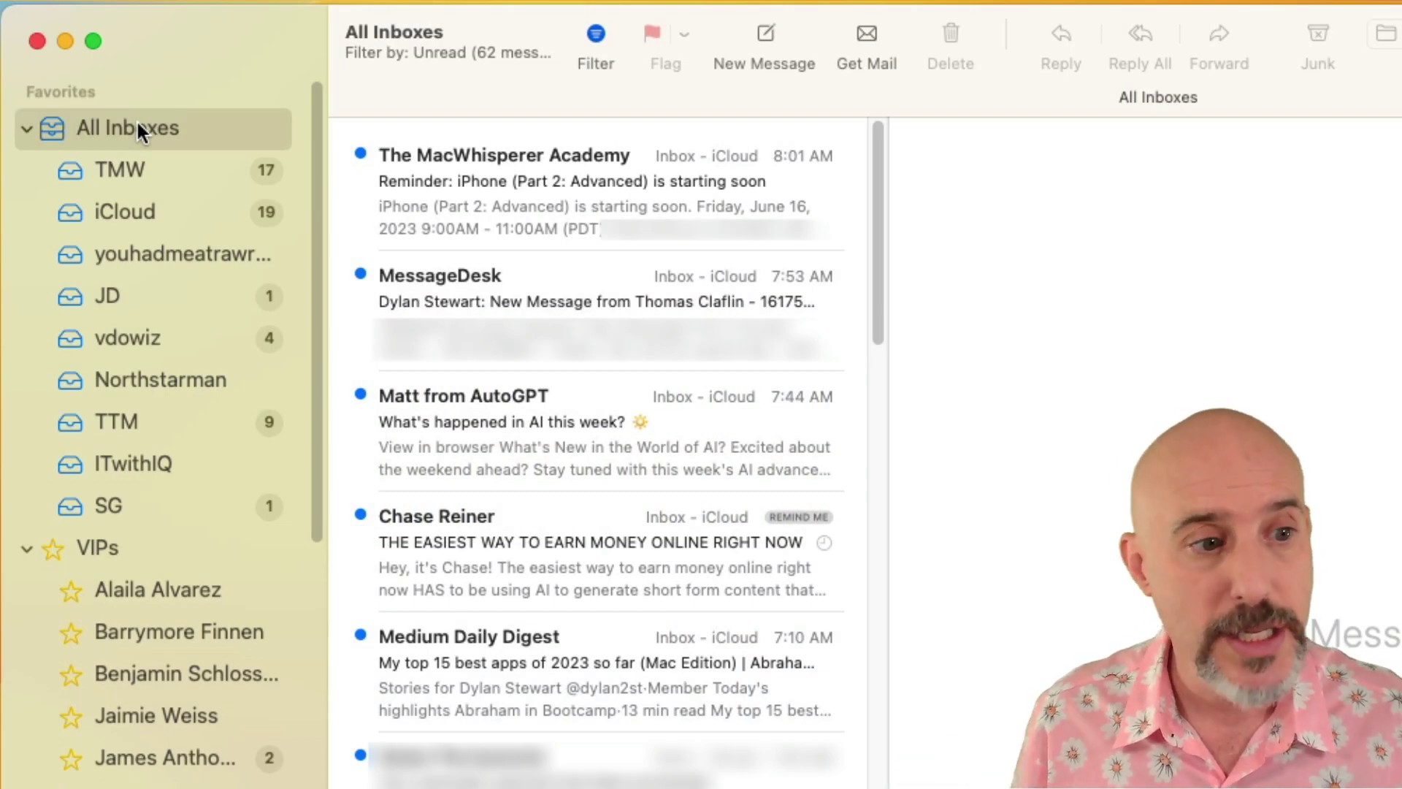
scroll(136, 127, down, 5)
scroll(135, 127, down, 5)
scroll(137, 127, down, 5)
scroll(137, 128, down, 3)
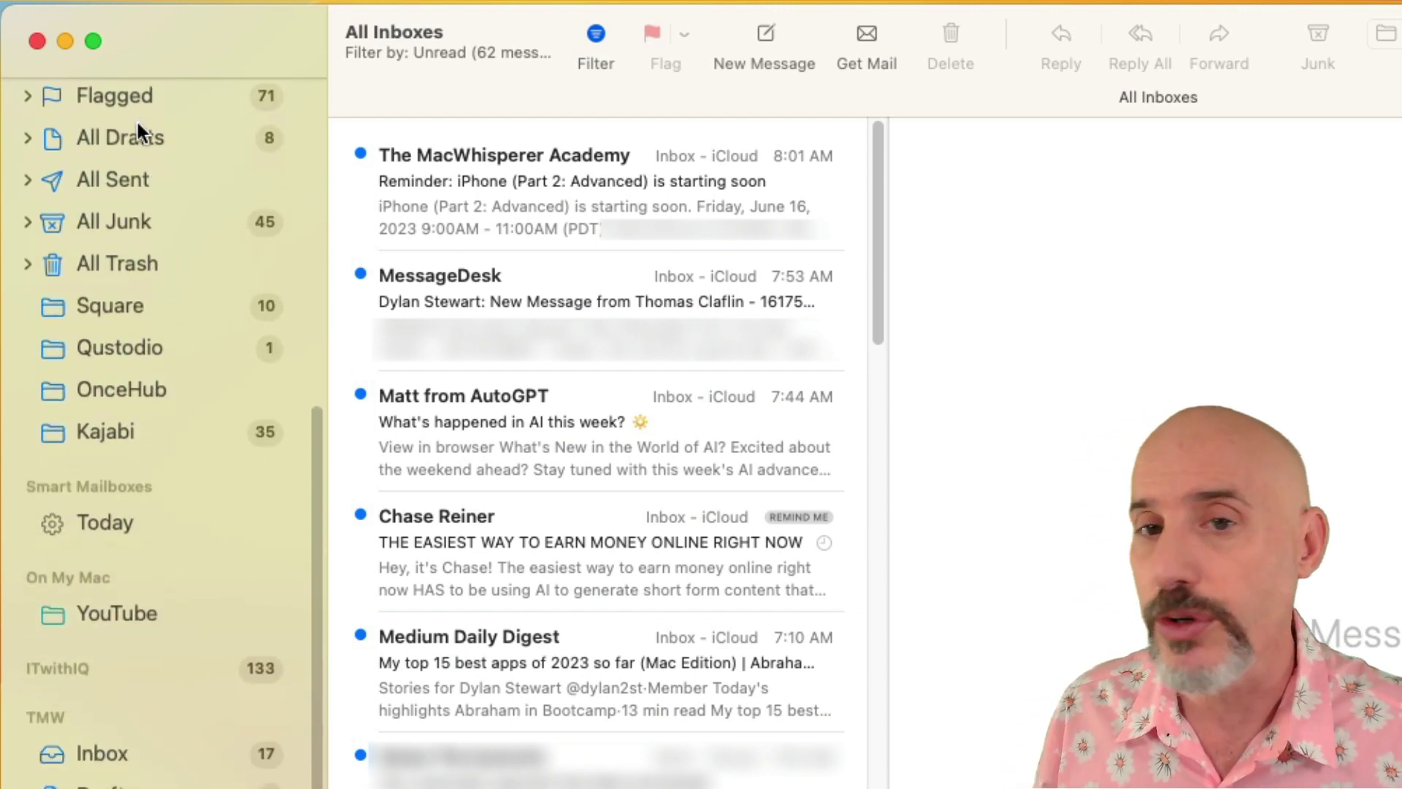
View the YouTube mailbox on My Mac, then the Today smart mailbox with 13 messages
click(135, 605)
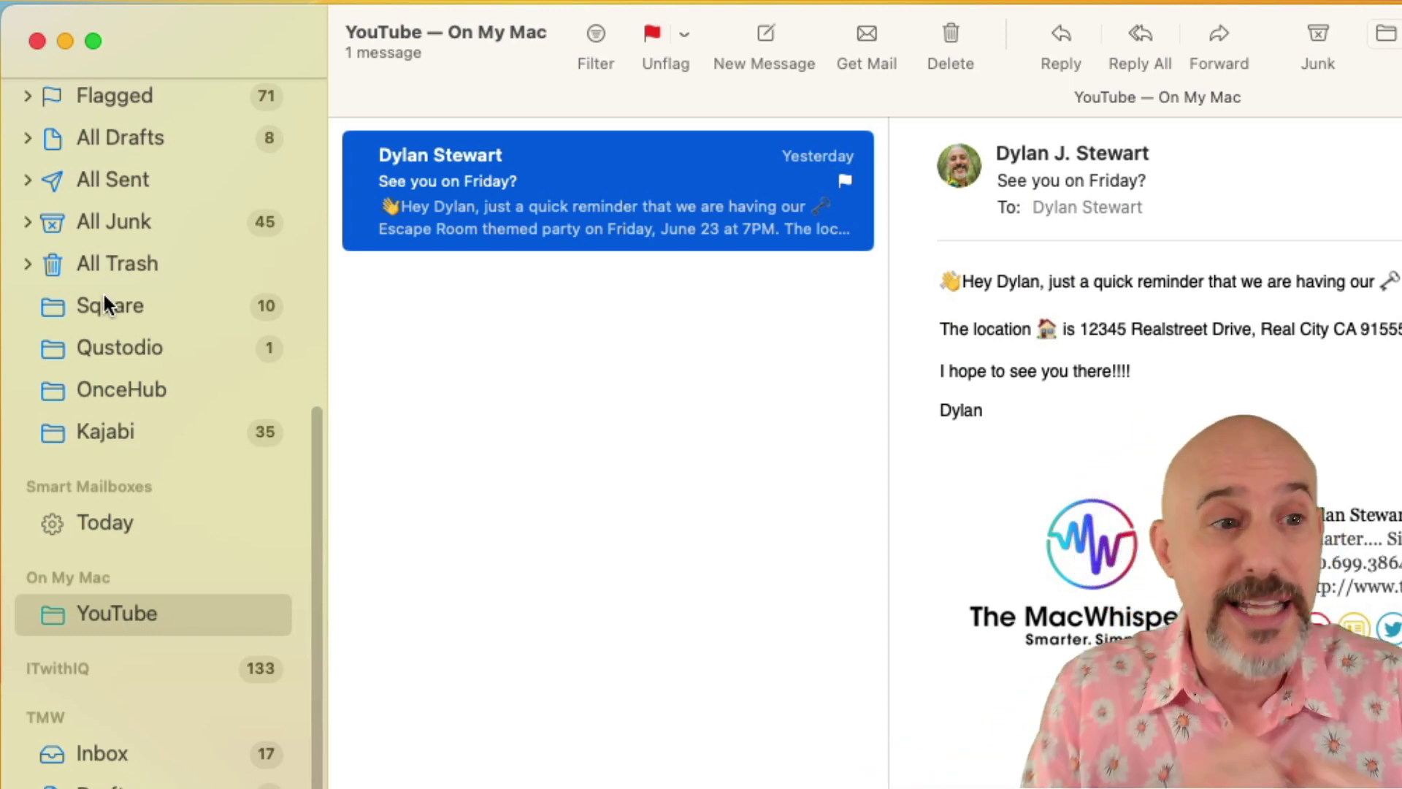
click(114, 521)
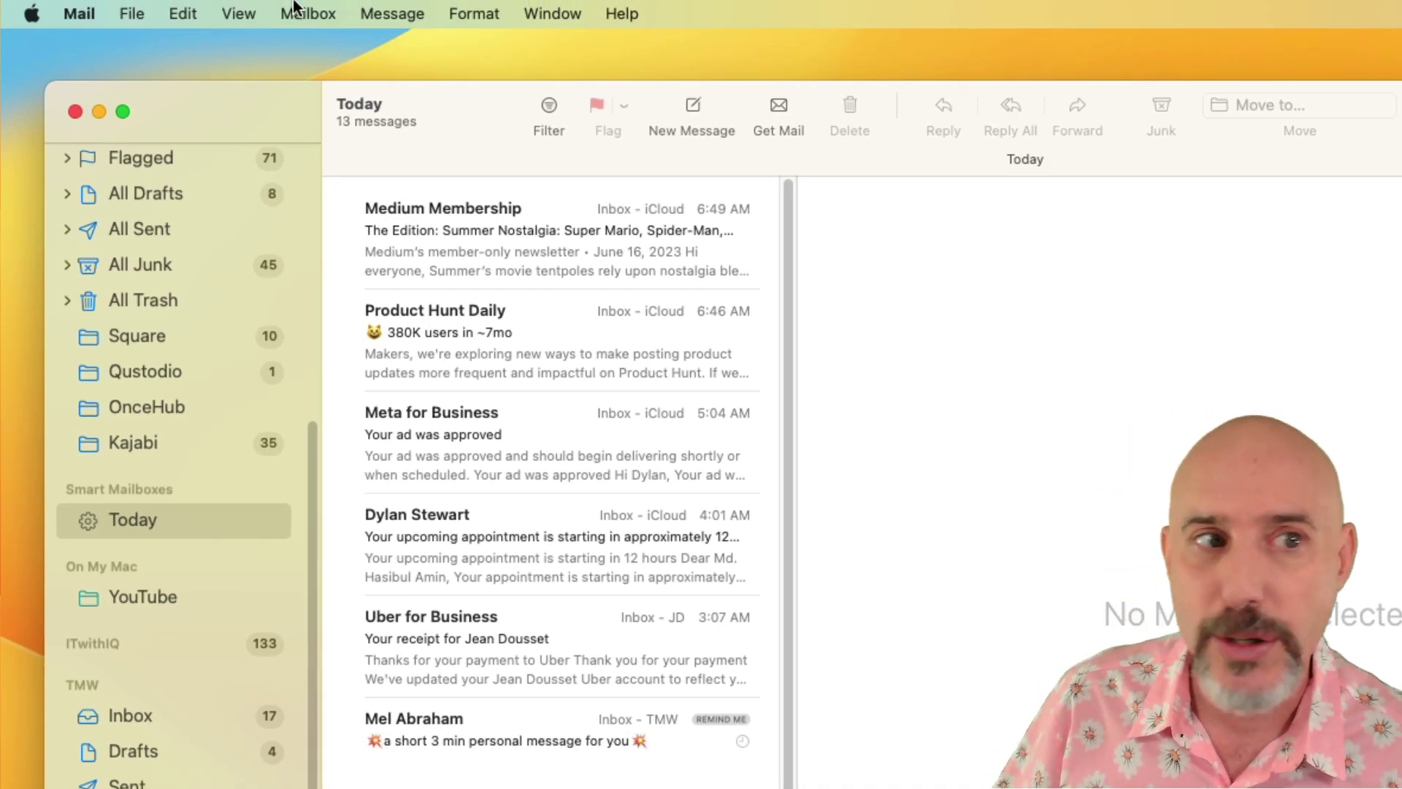
Create a smart mailbox named MDI whose condition is Entire message contains MDI
click(308, 14)
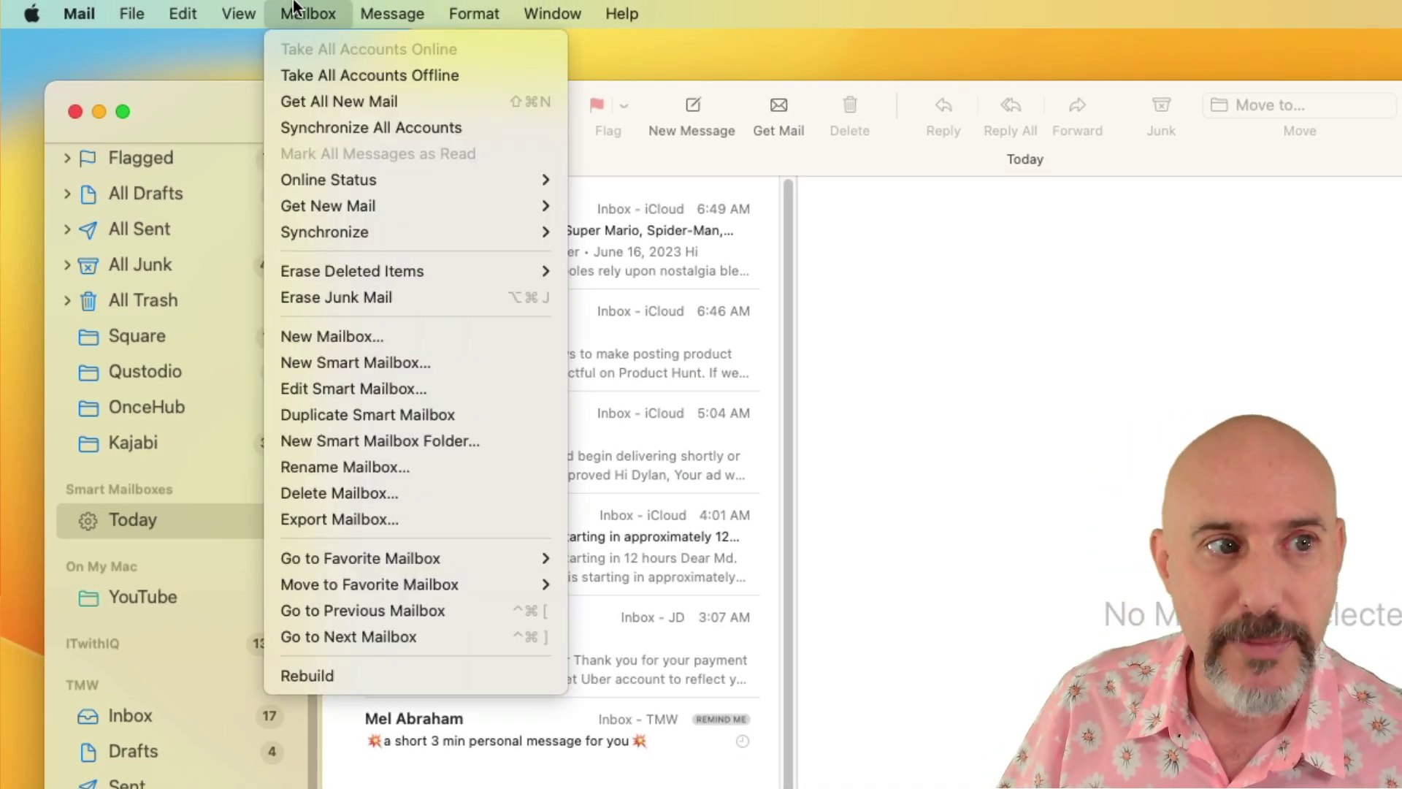
click(355, 363)
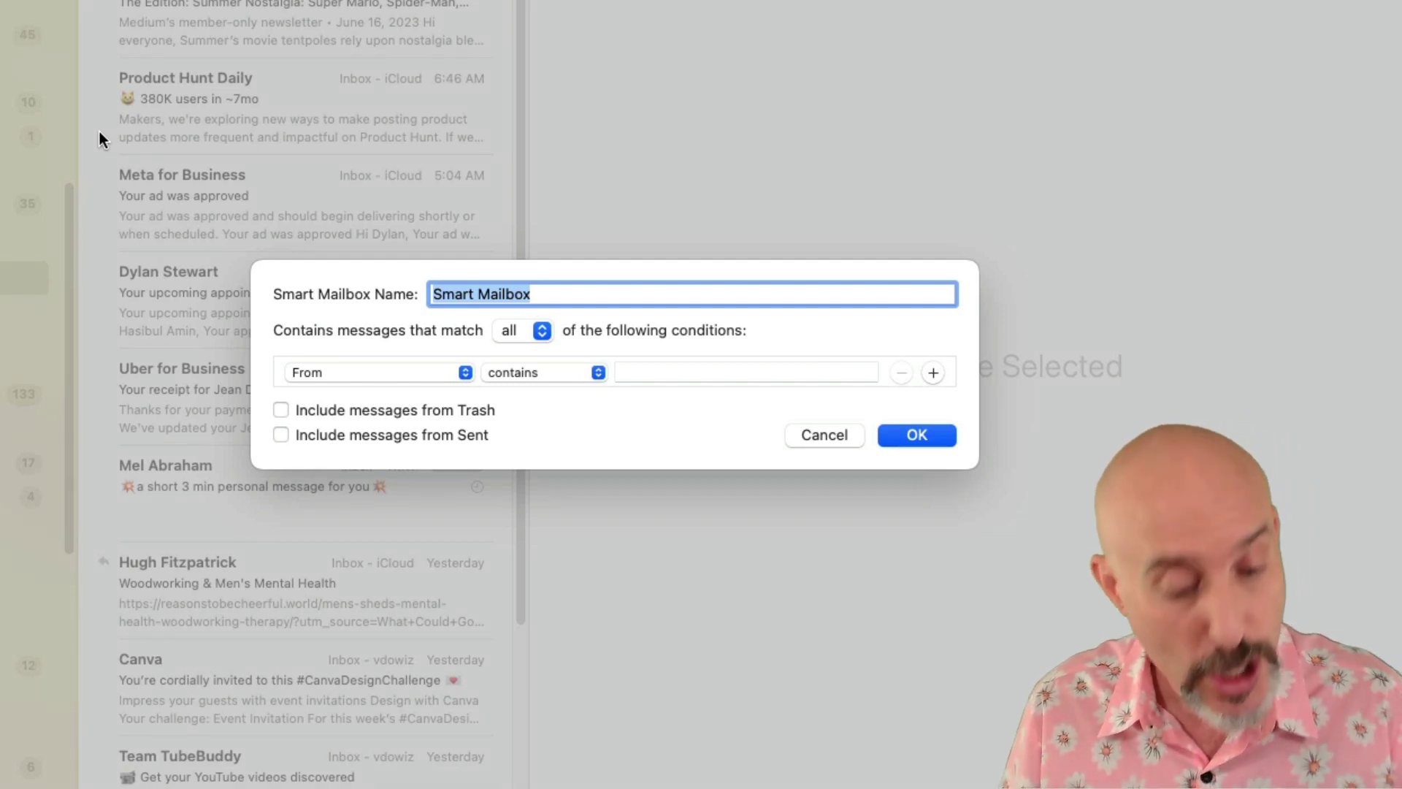
text(MDI)
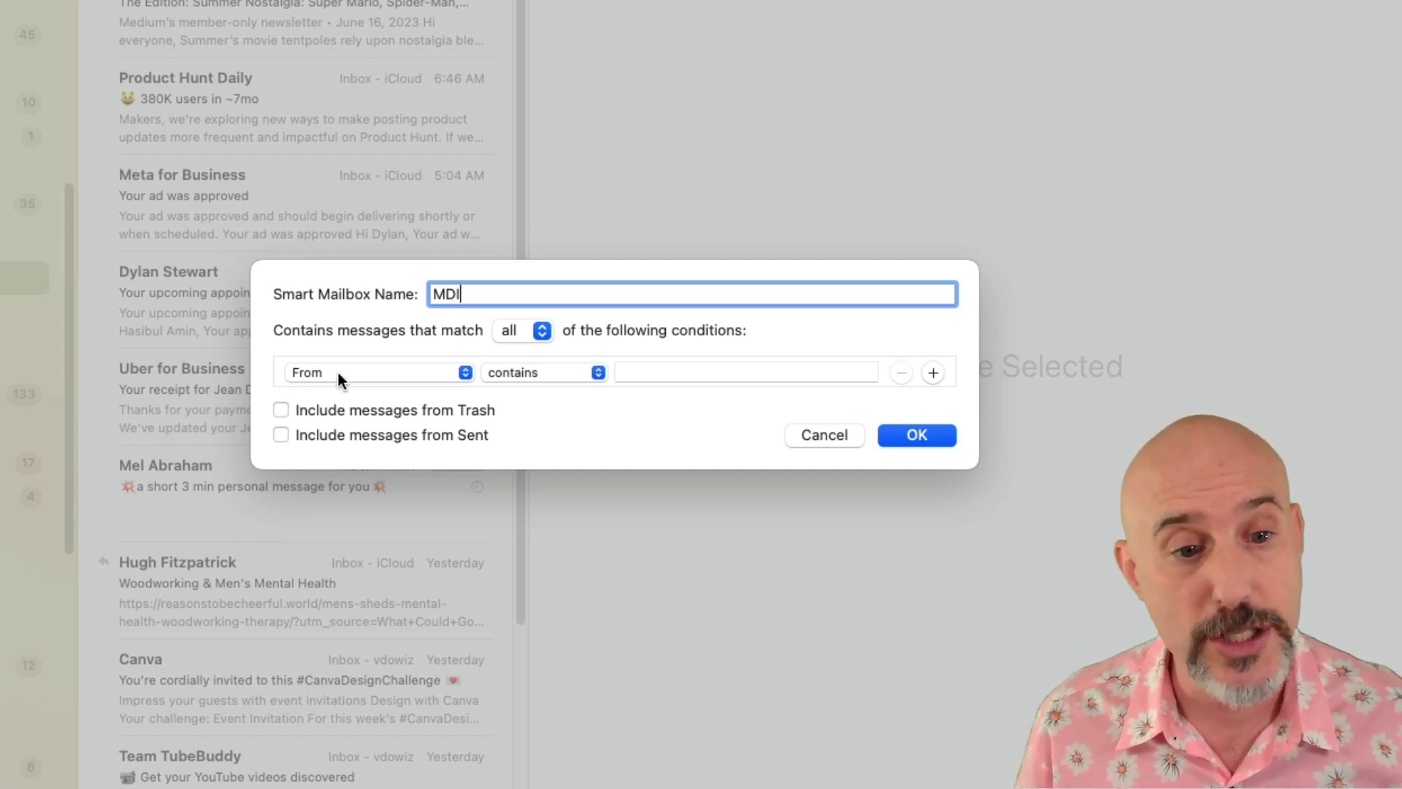
click(336, 370)
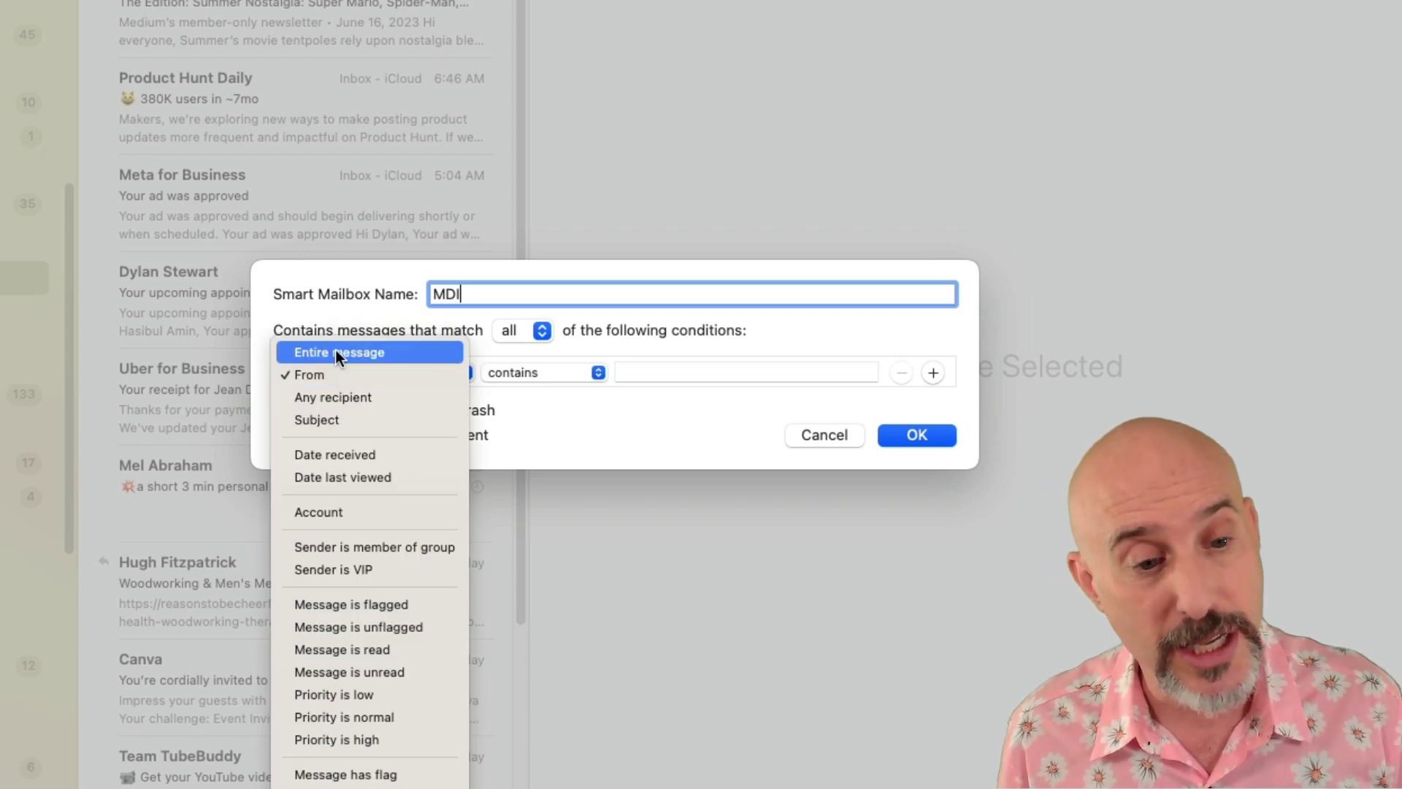
click(335, 352)
click(637, 375)
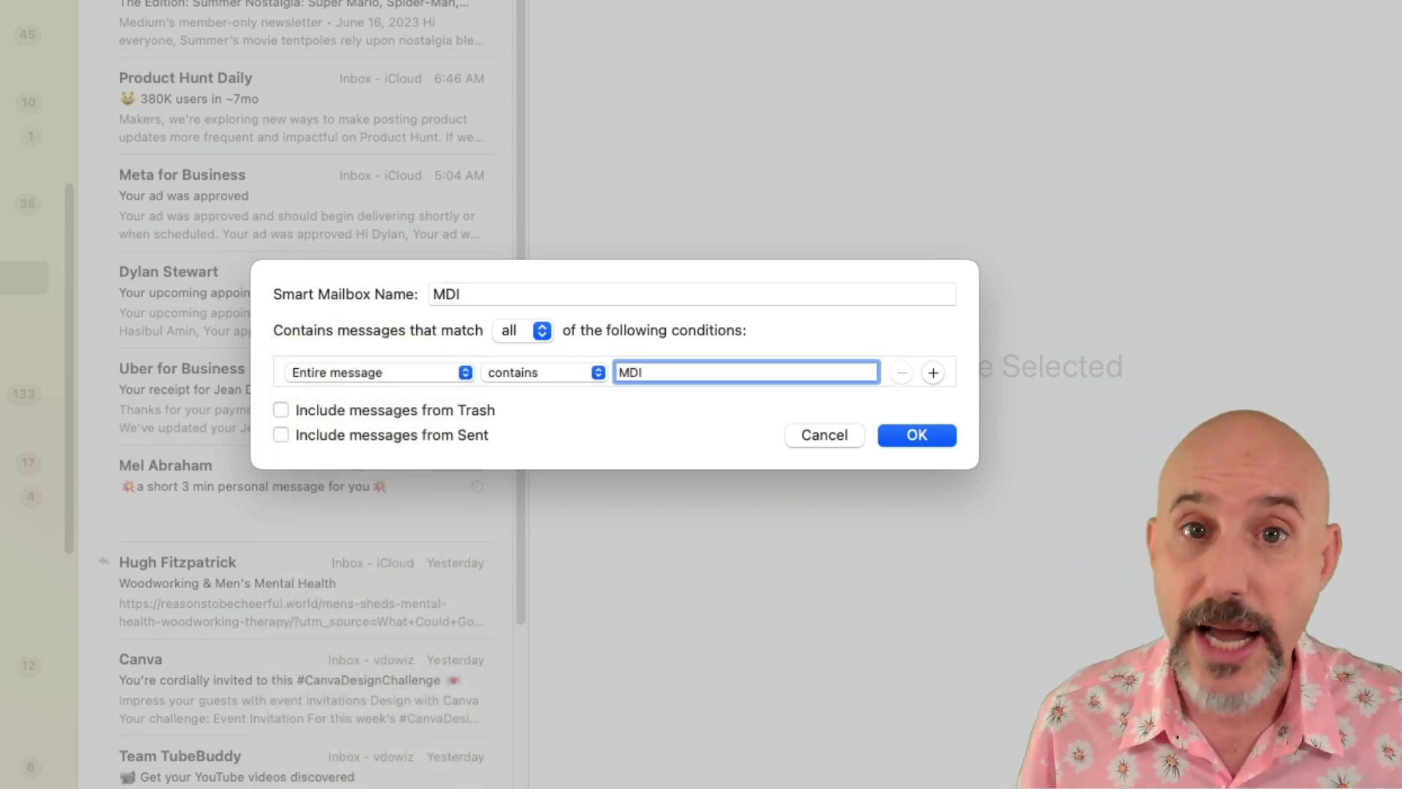
Confirm the MDI smart mailbox, then reopen its conditions for editing from the sidebar
click(915, 439)
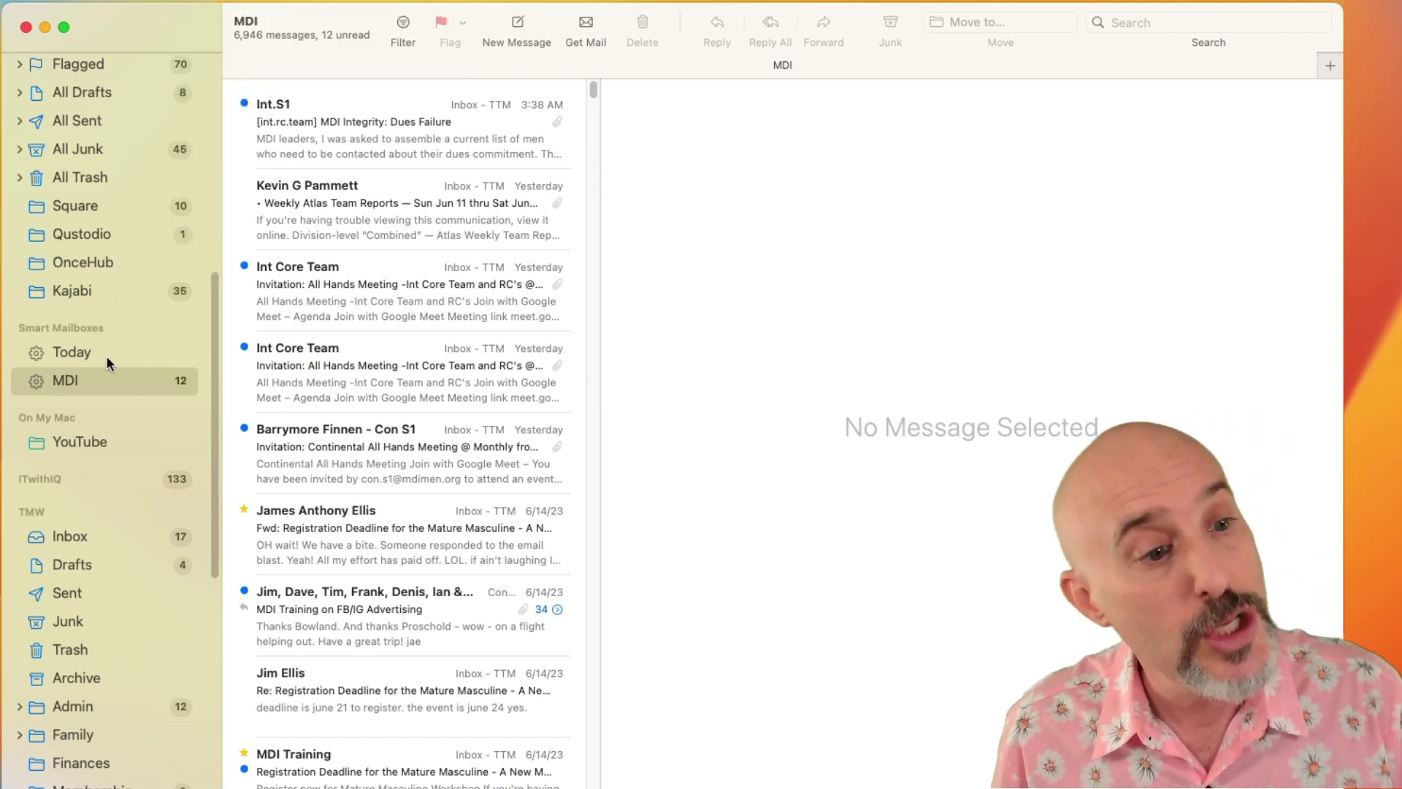
right_click(75, 377)
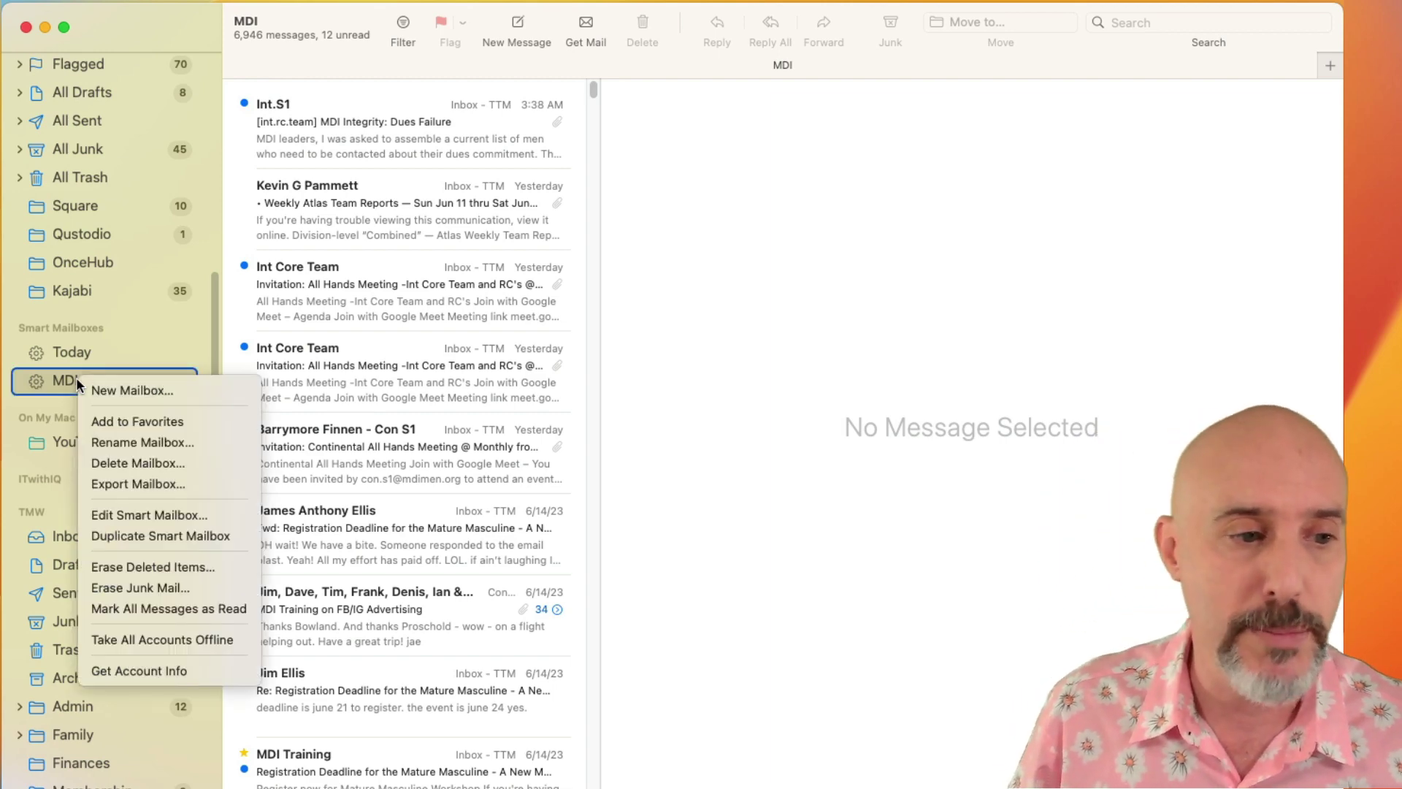
click(141, 514)
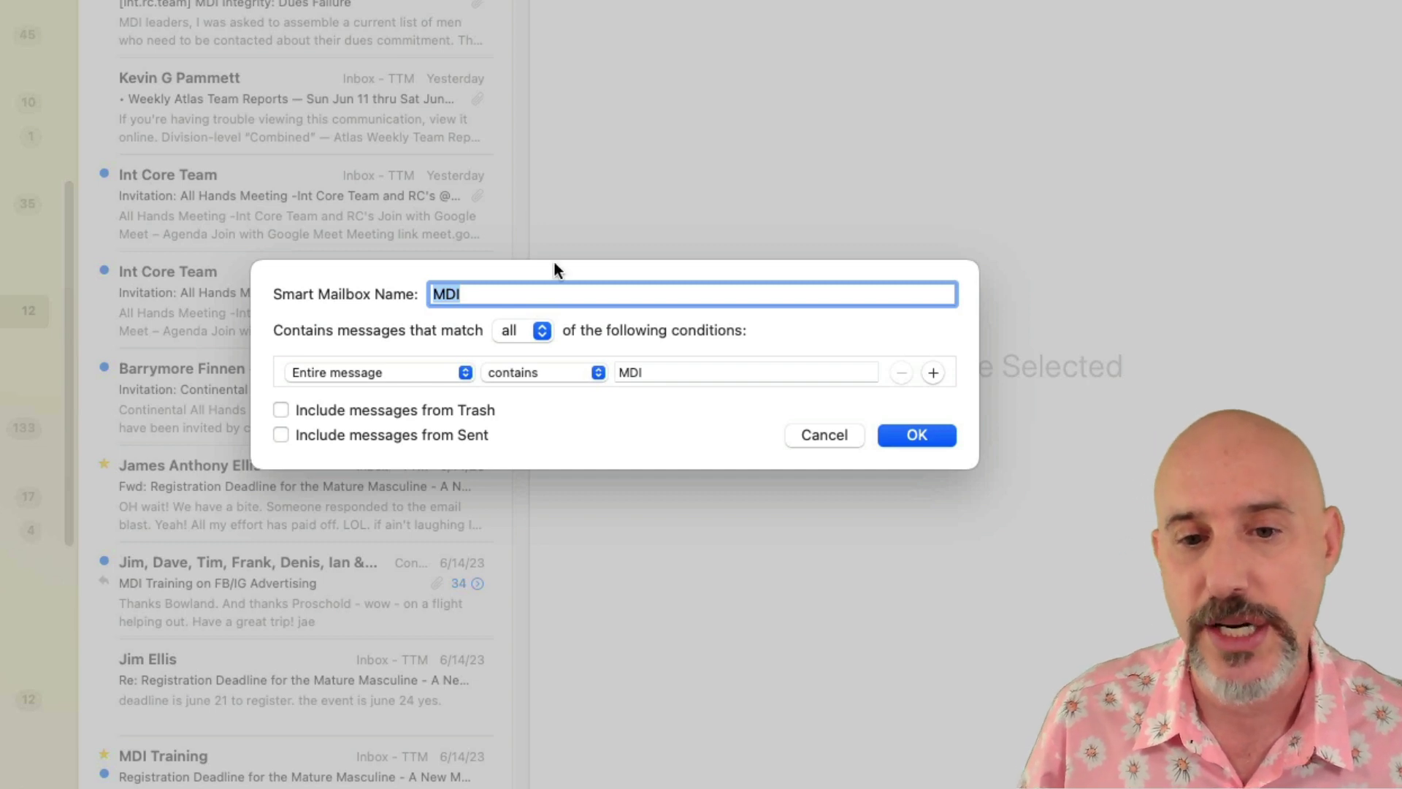
Add a second condition keeping only mail with Date Received after a given date
click(933, 373)
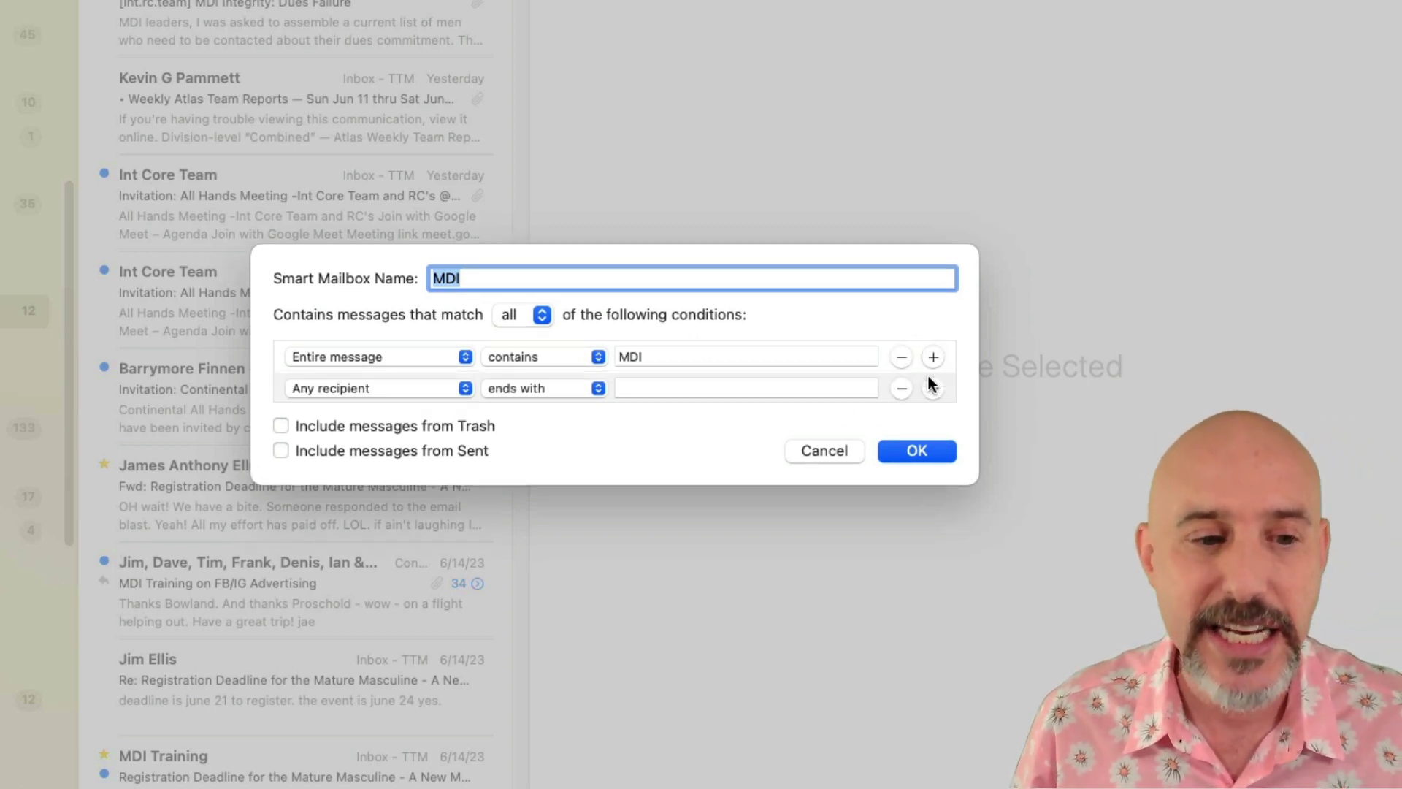
click(380, 390)
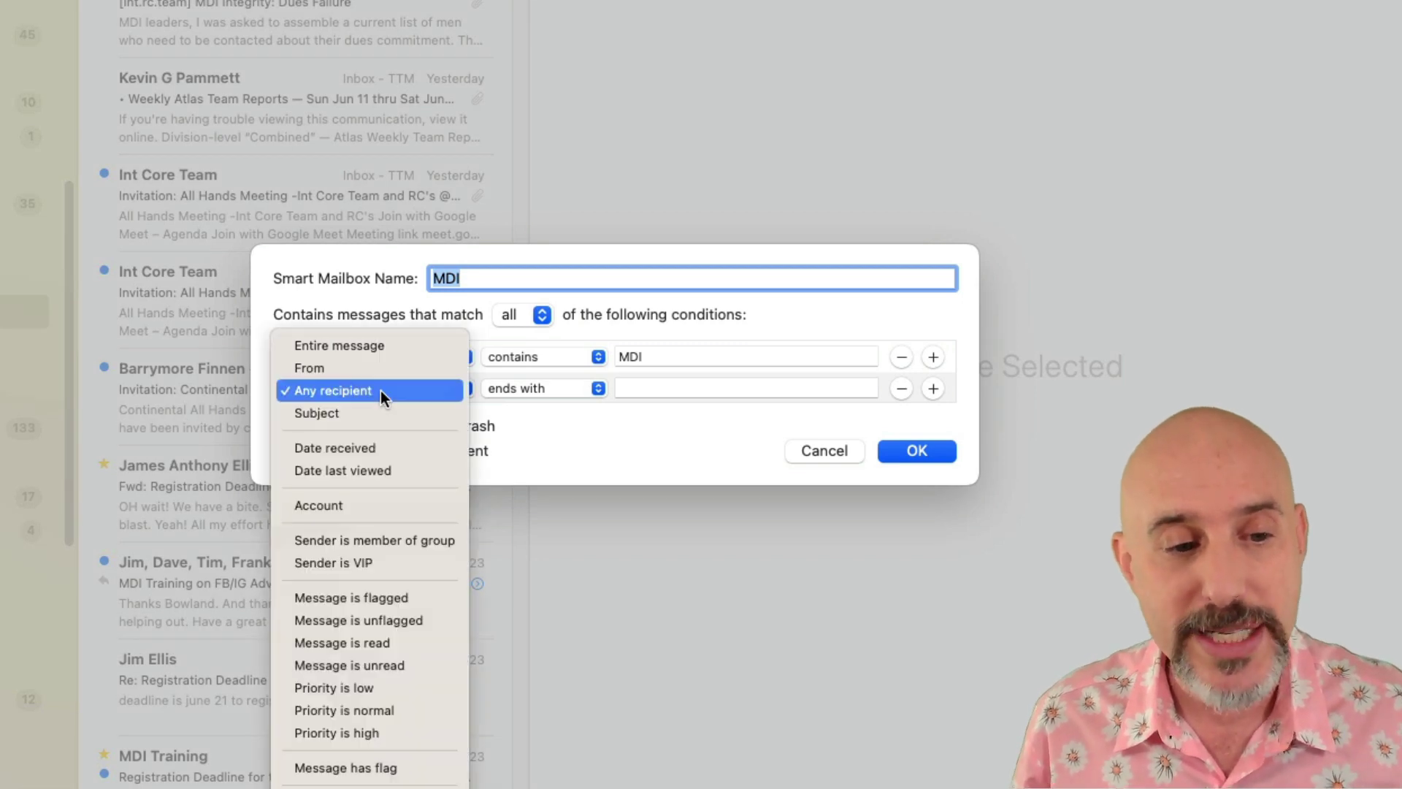
click(369, 448)
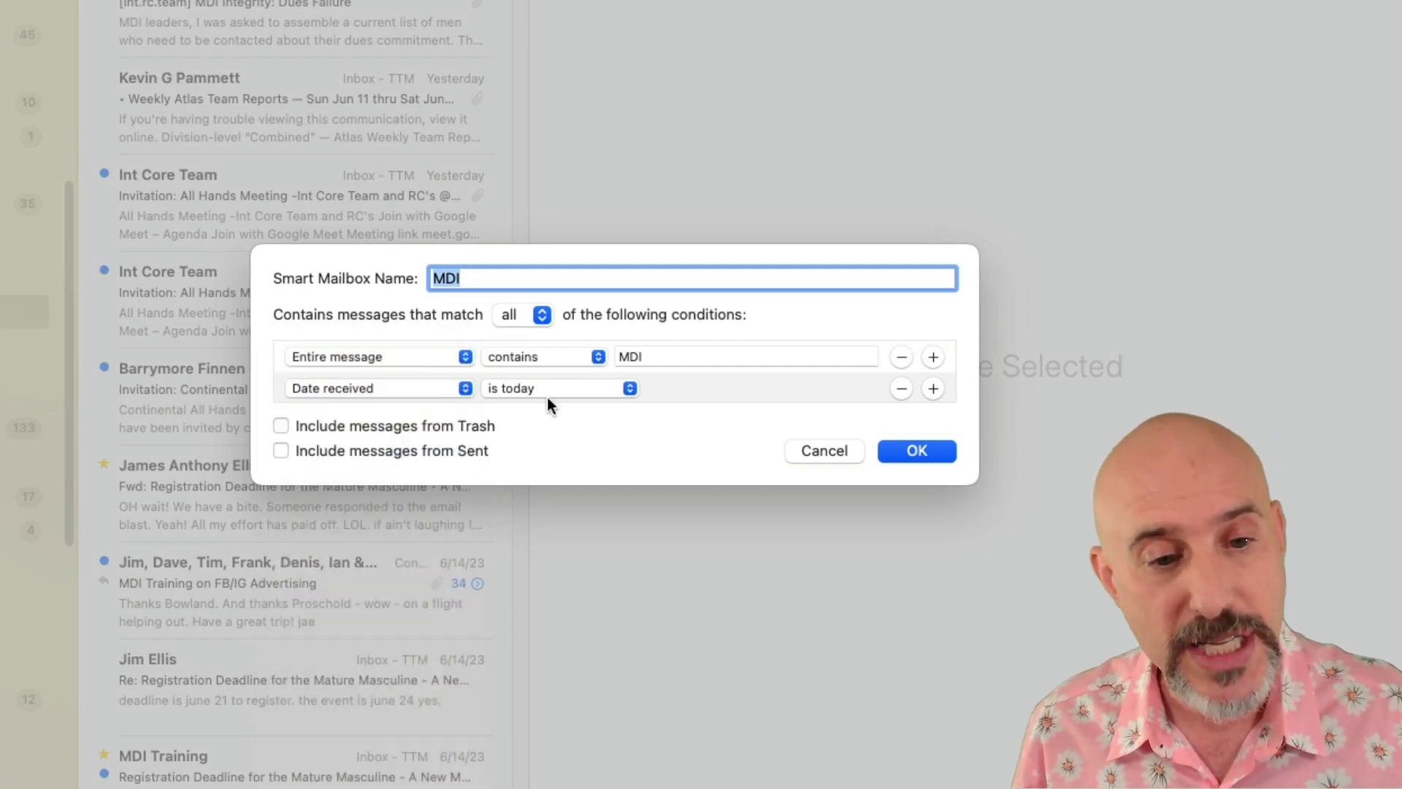
click(559, 387)
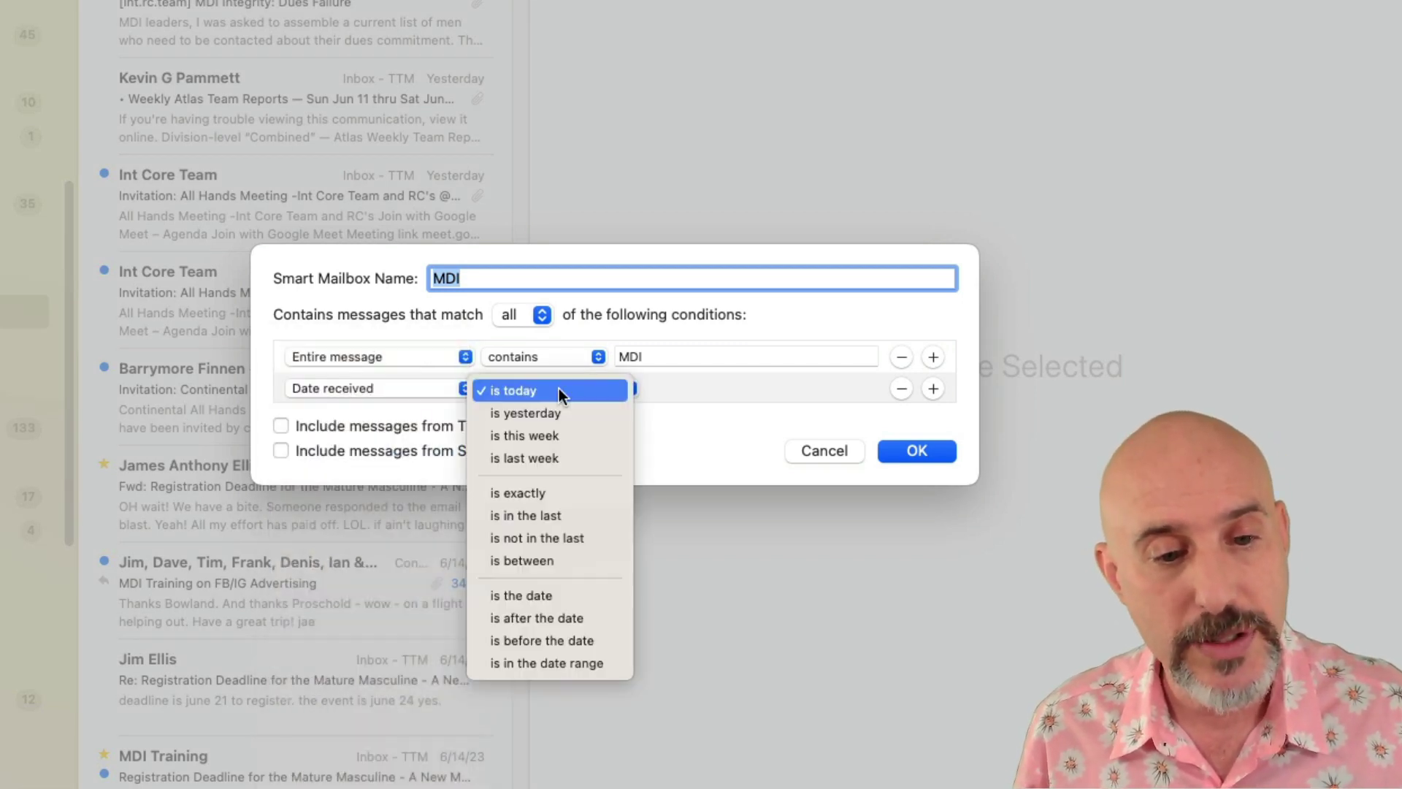
click(537, 618)
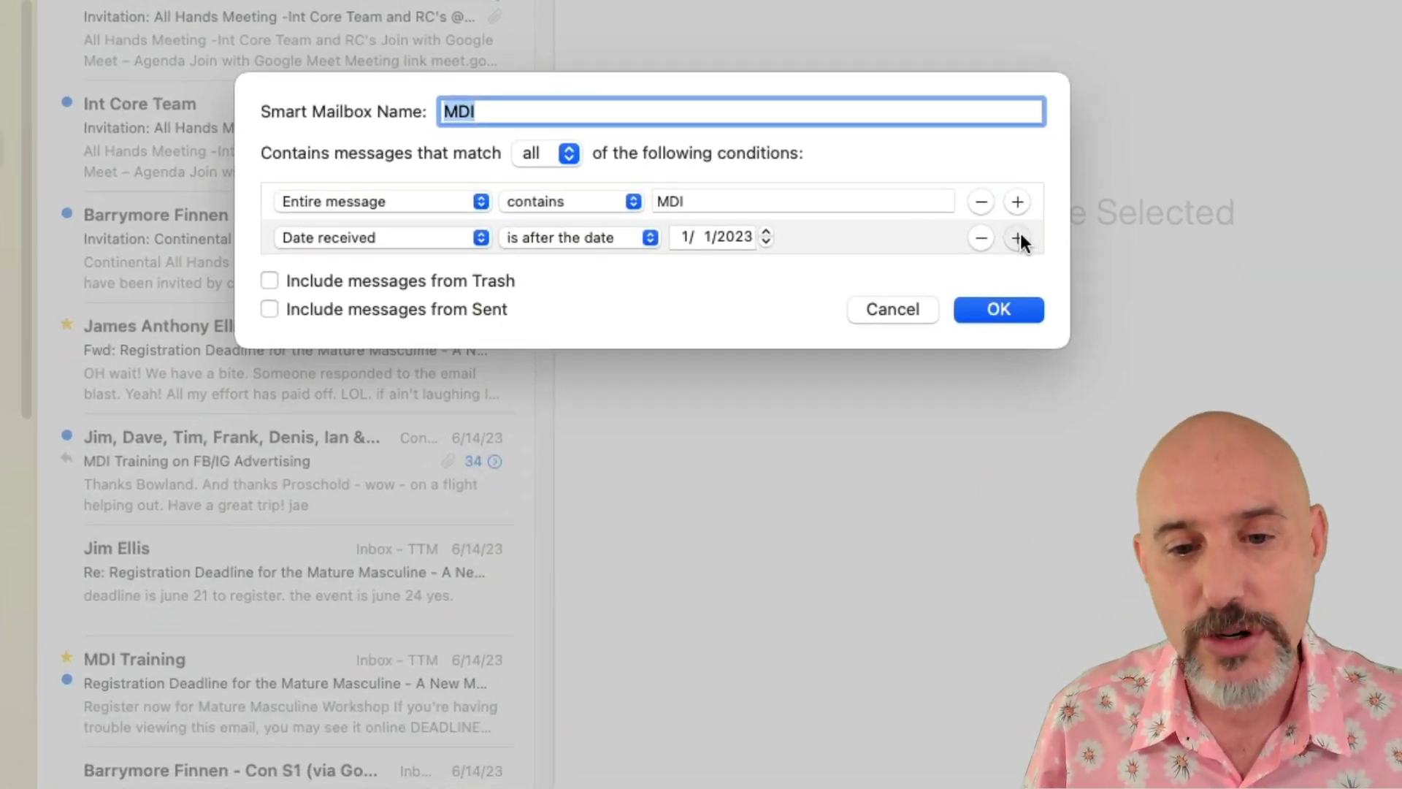
Add a Contains Attachments condition, set how conditions combine, and save the MDI mailbox
click(1018, 238)
click(400, 254)
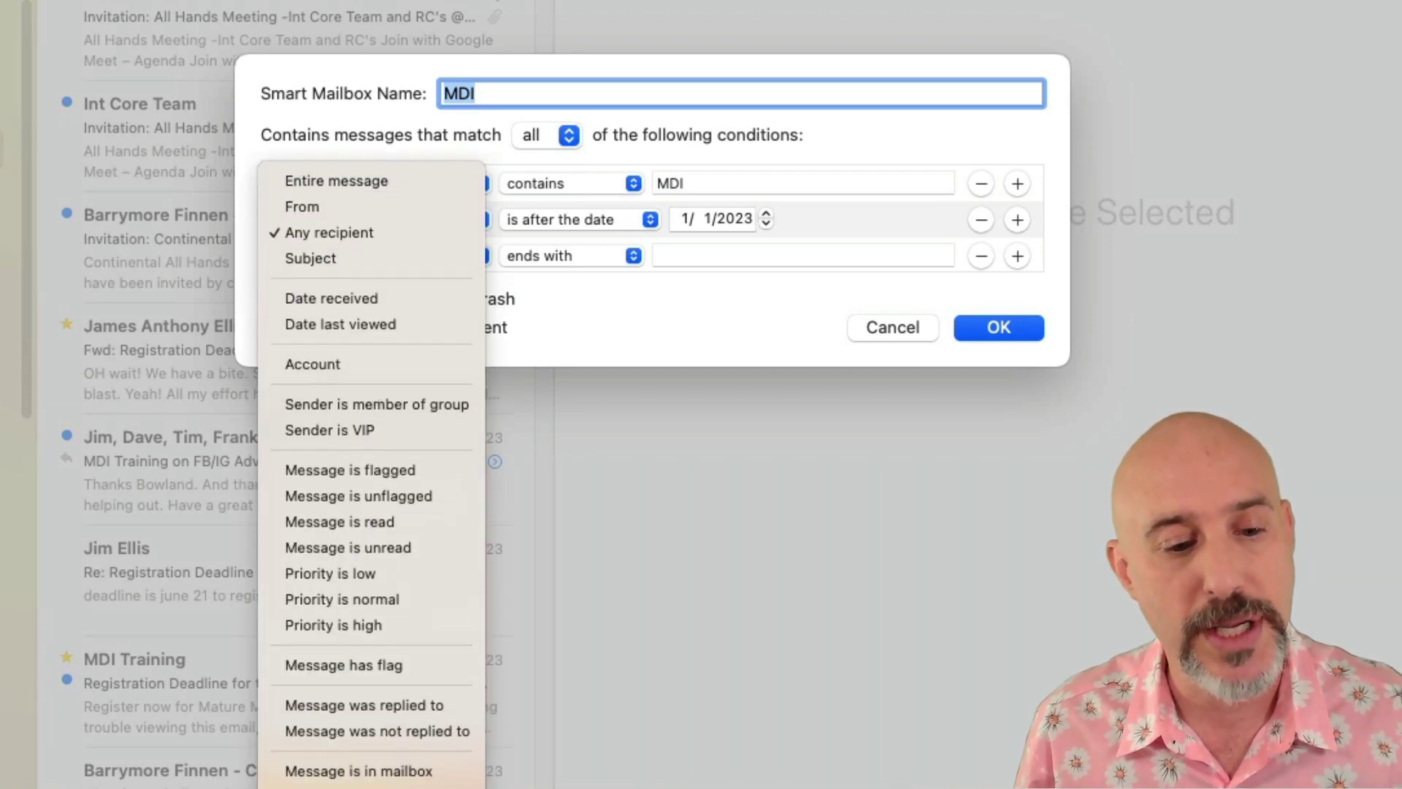
click(359, 773)
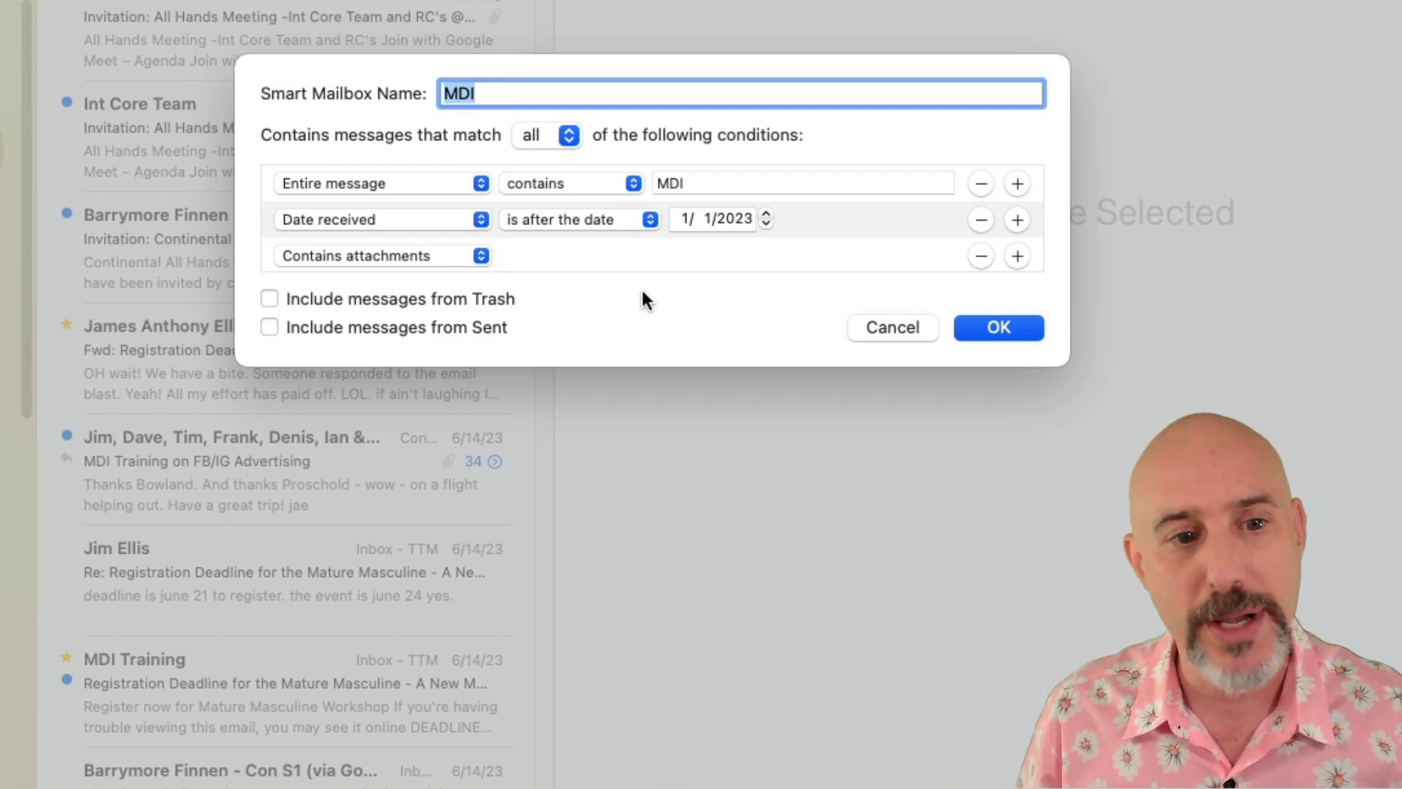
click(538, 137)
click(1057, 416)
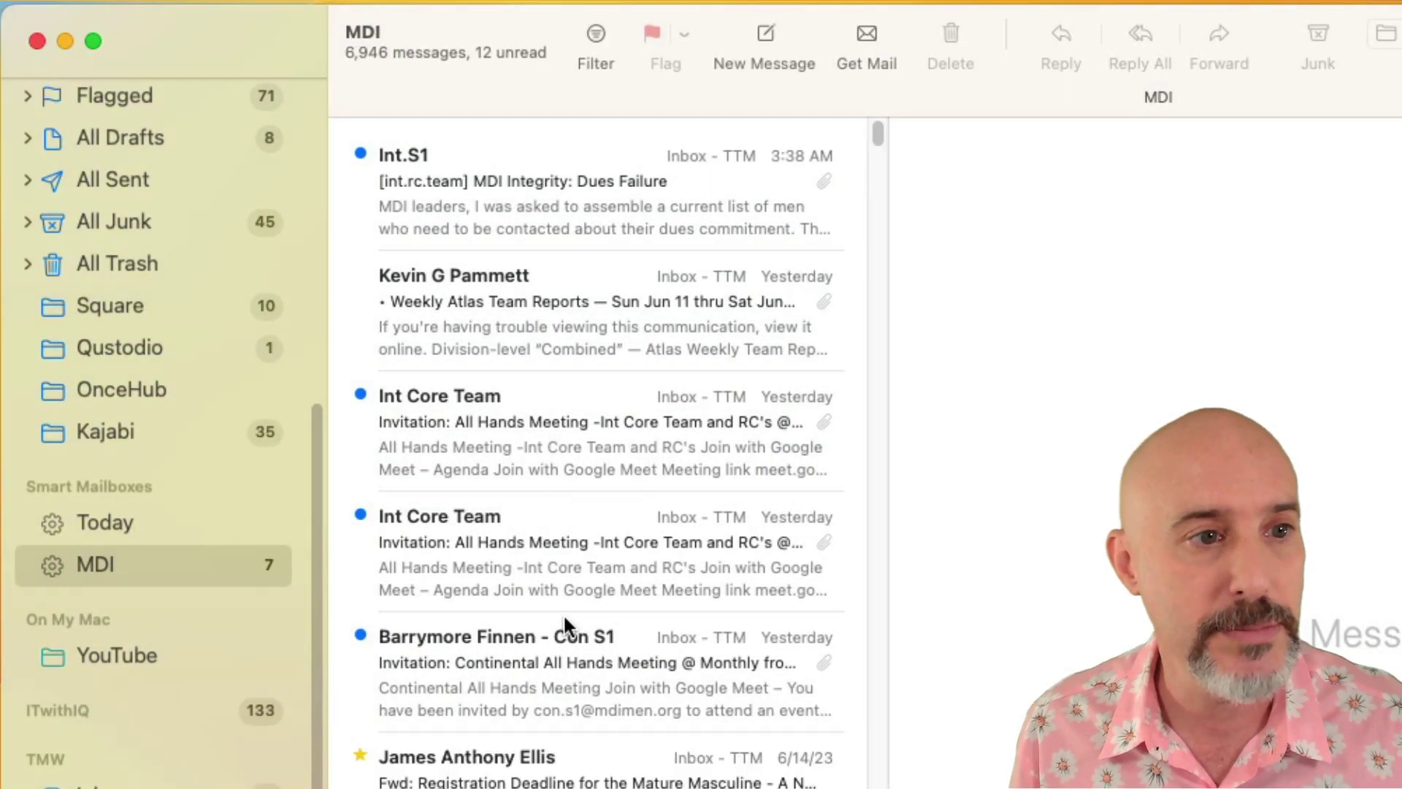
View the refined MDI smart mailbox results, then return to All Inboxes
click(99, 560)
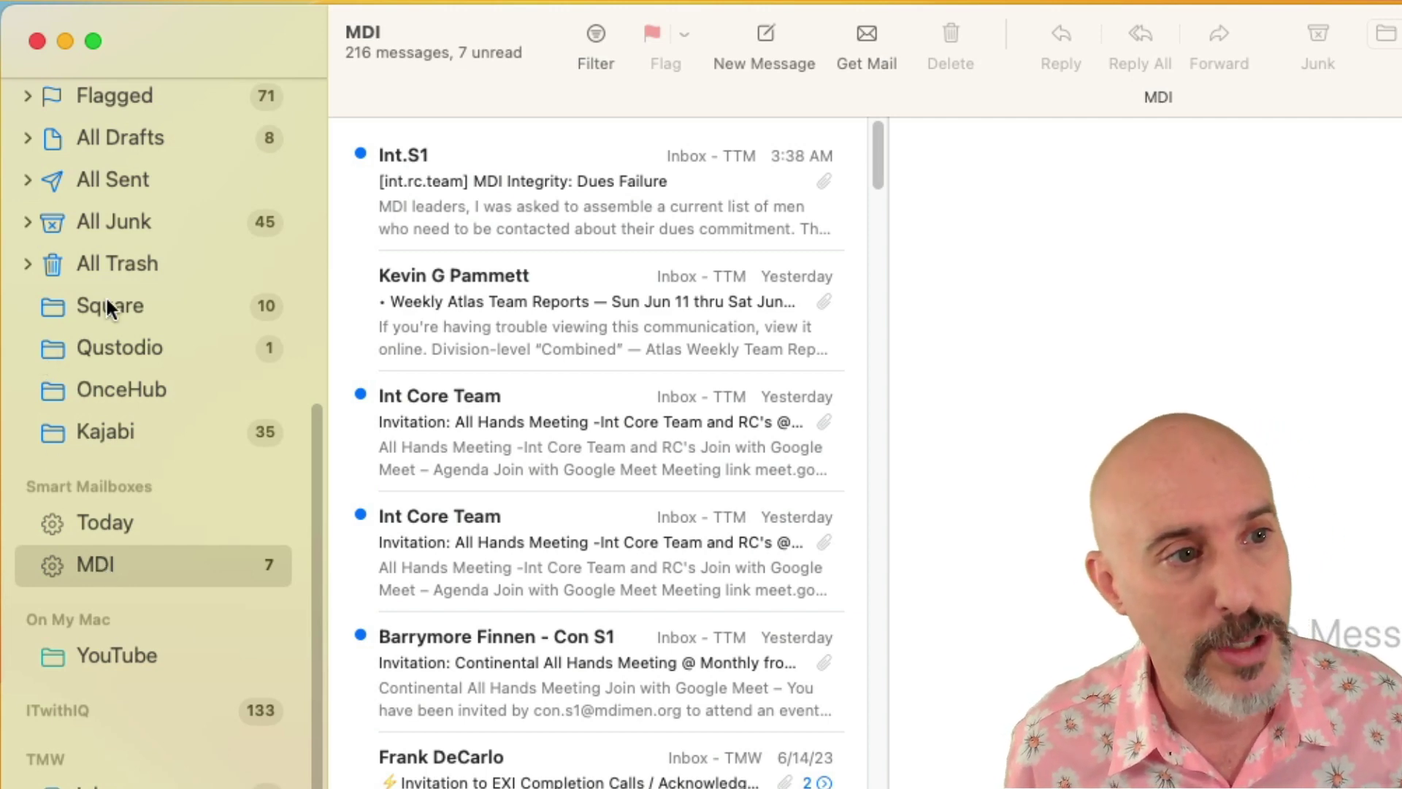
scroll(105, 290, up, 5)
scroll(109, 219, up, 5)
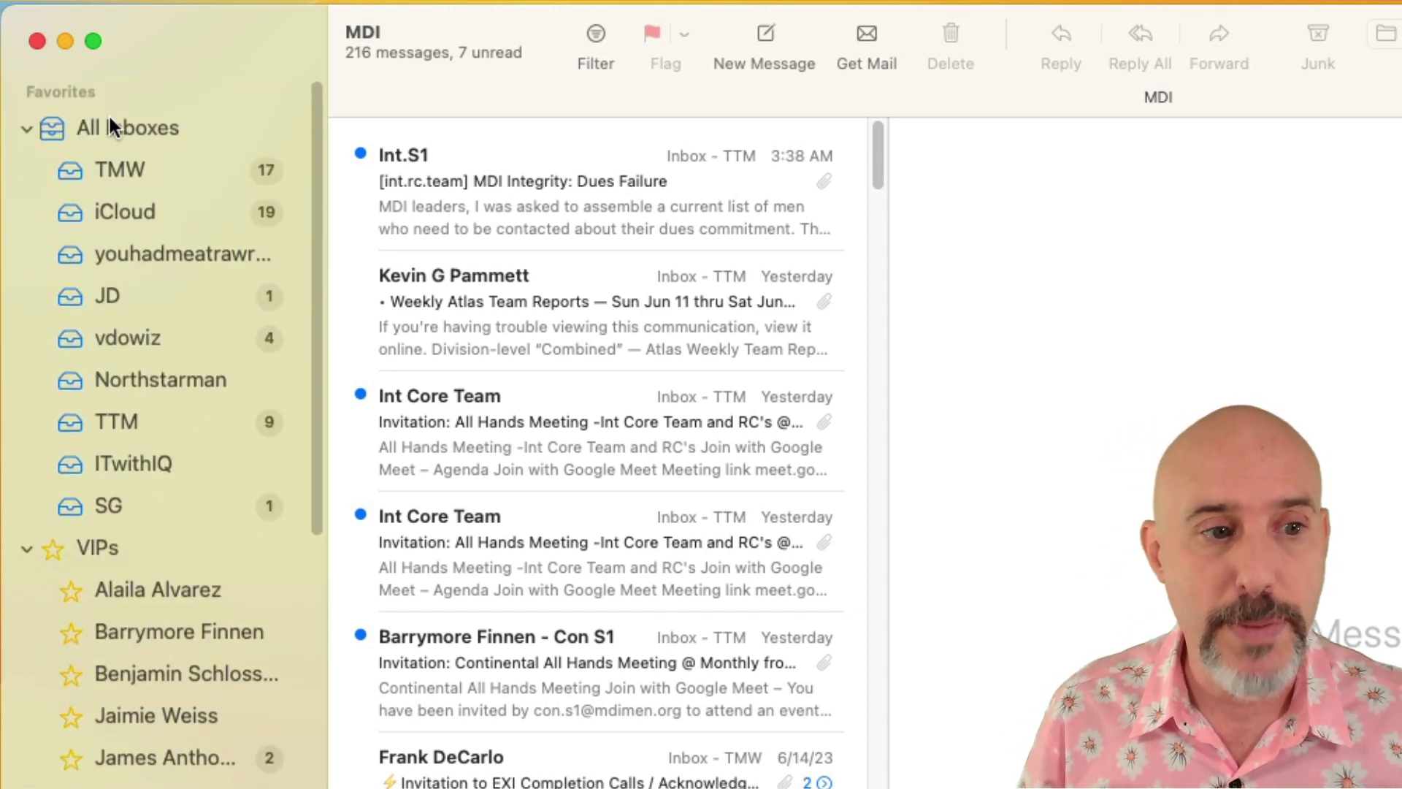
click(127, 127)
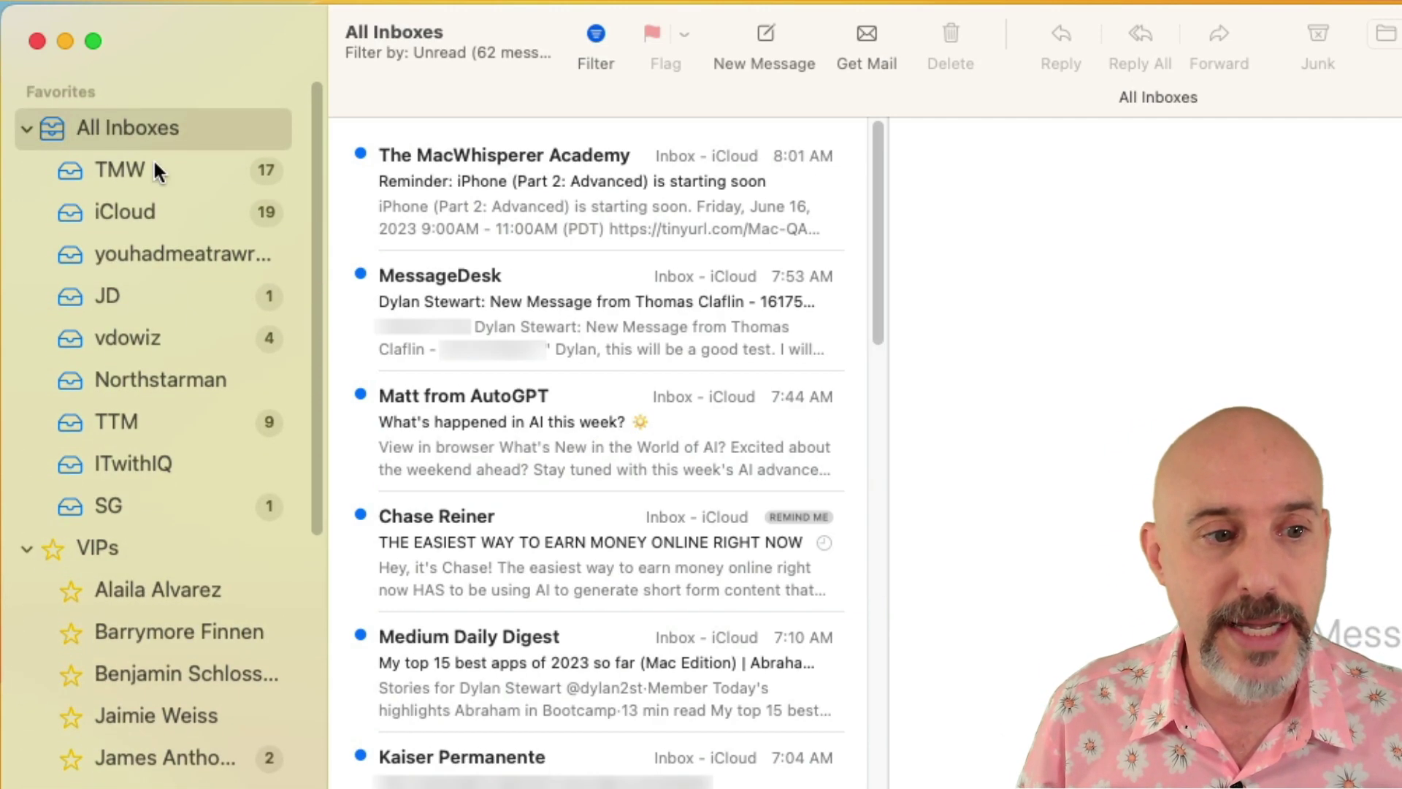
Select the Medium Daily Digest message and bring up Mail's Settings window
click(463, 646)
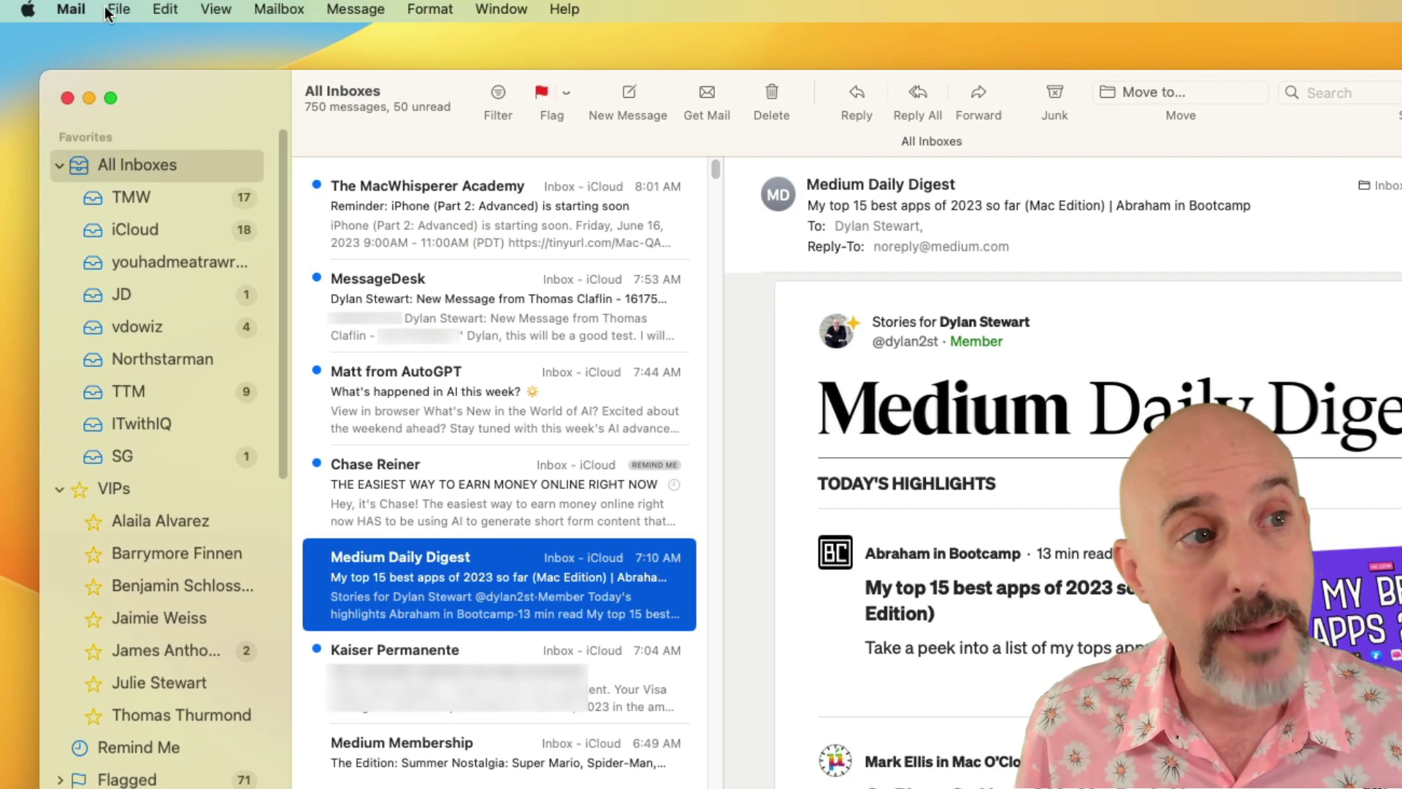
click(70, 9)
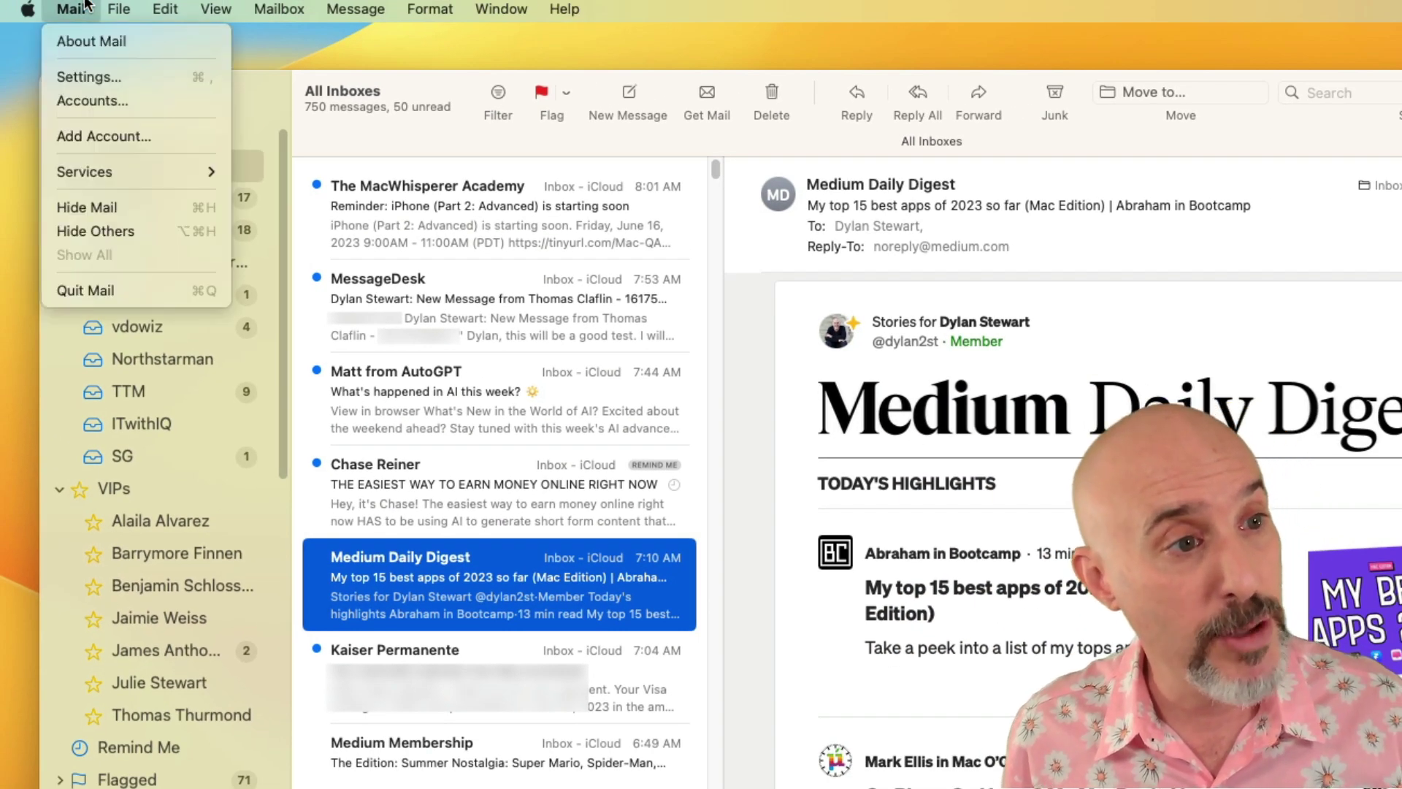
click(96, 76)
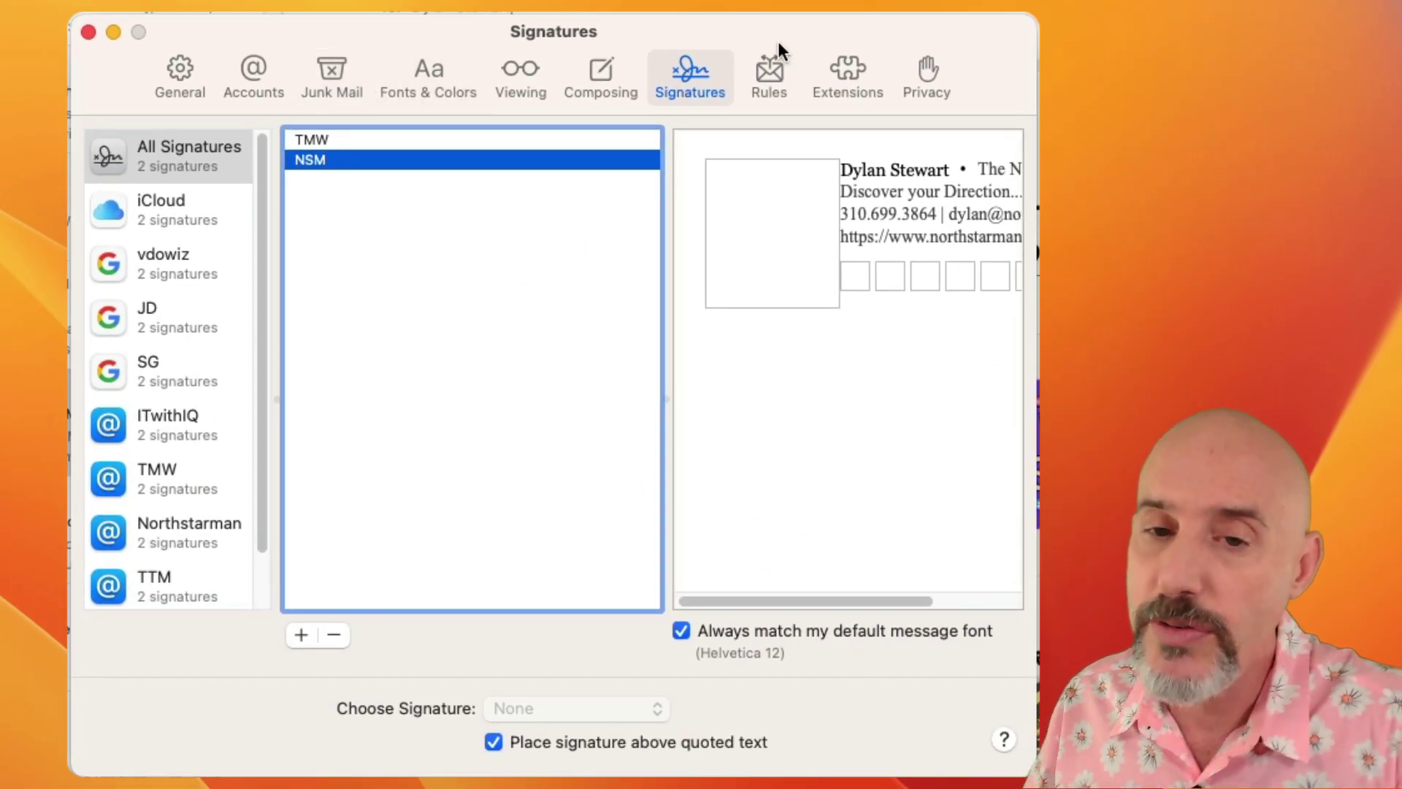
click(771, 72)
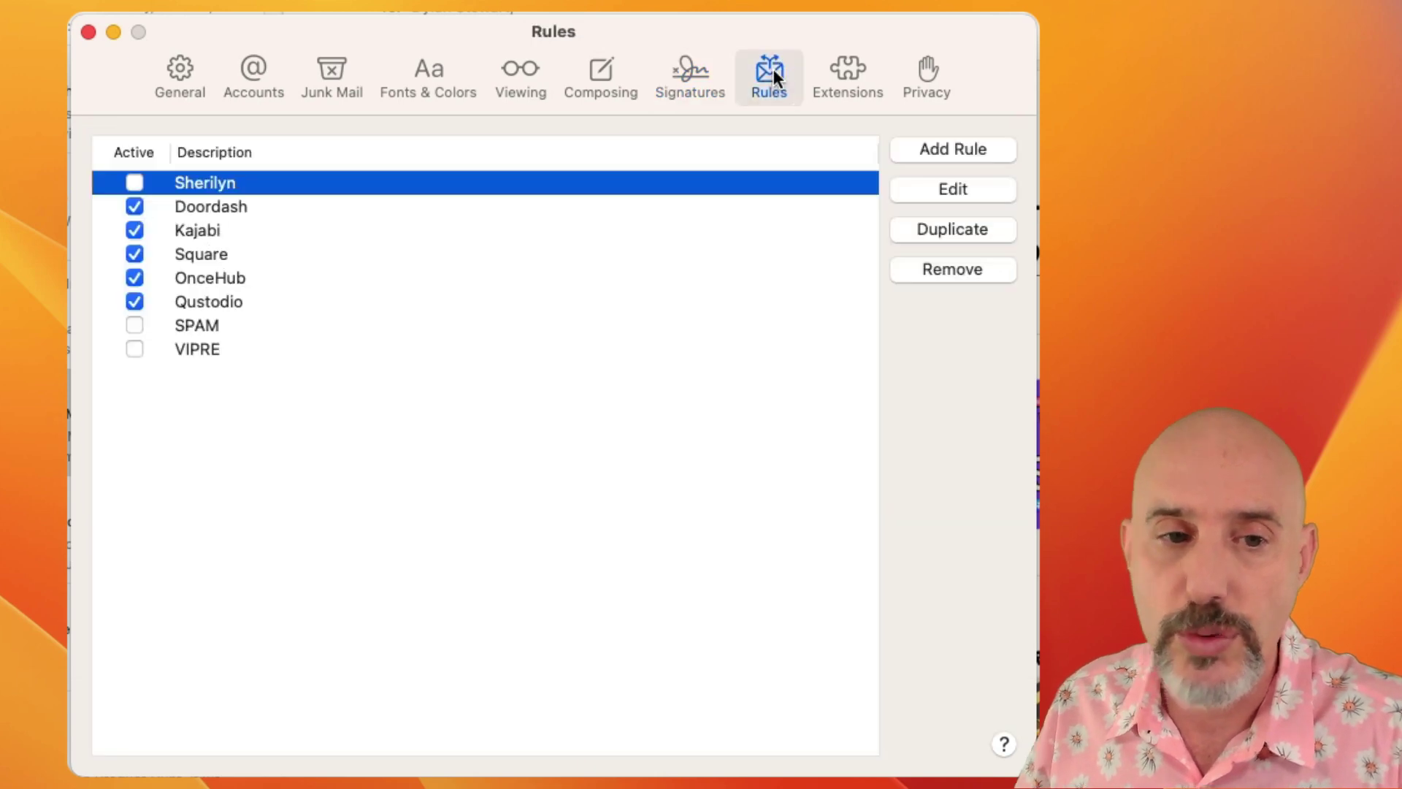
click(951, 147)
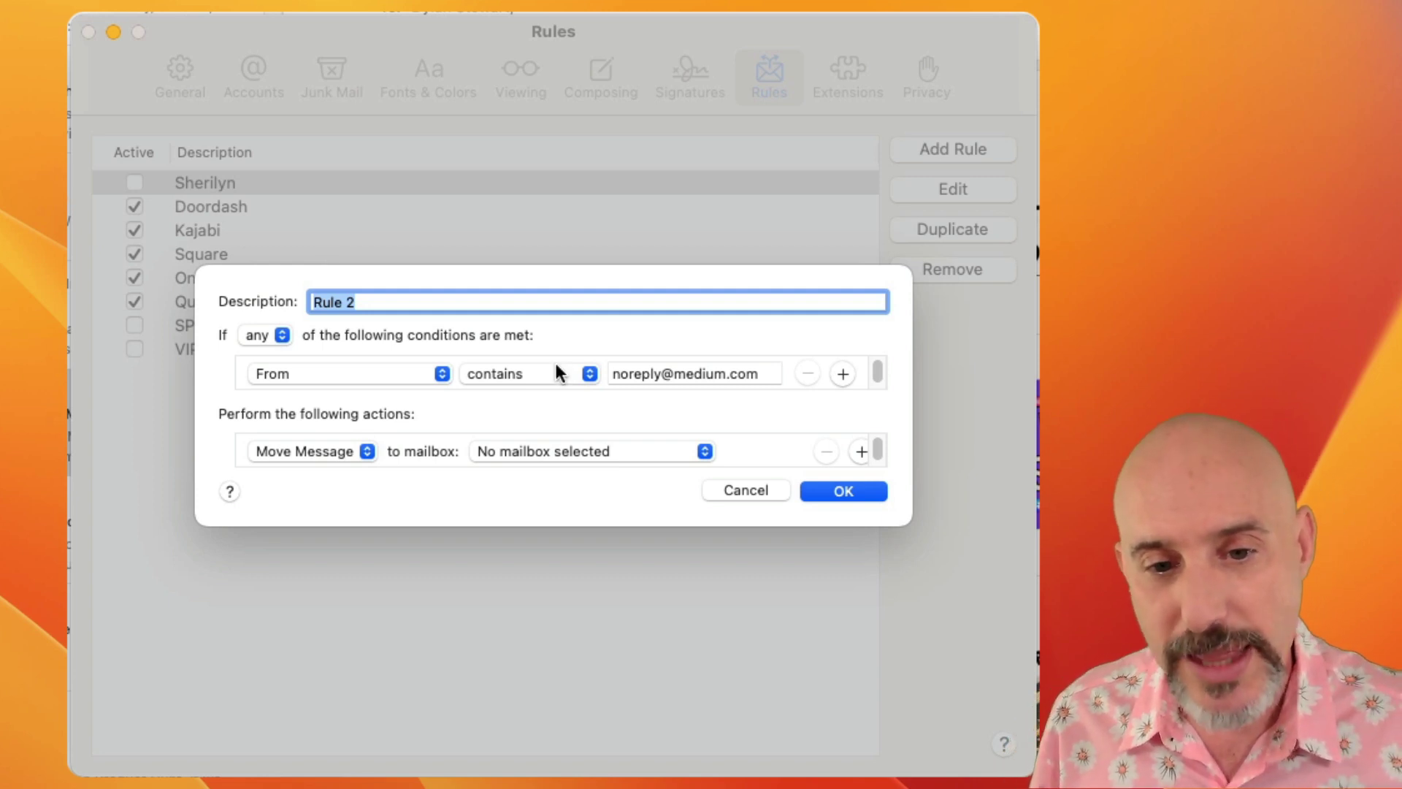
double_click(625, 374)
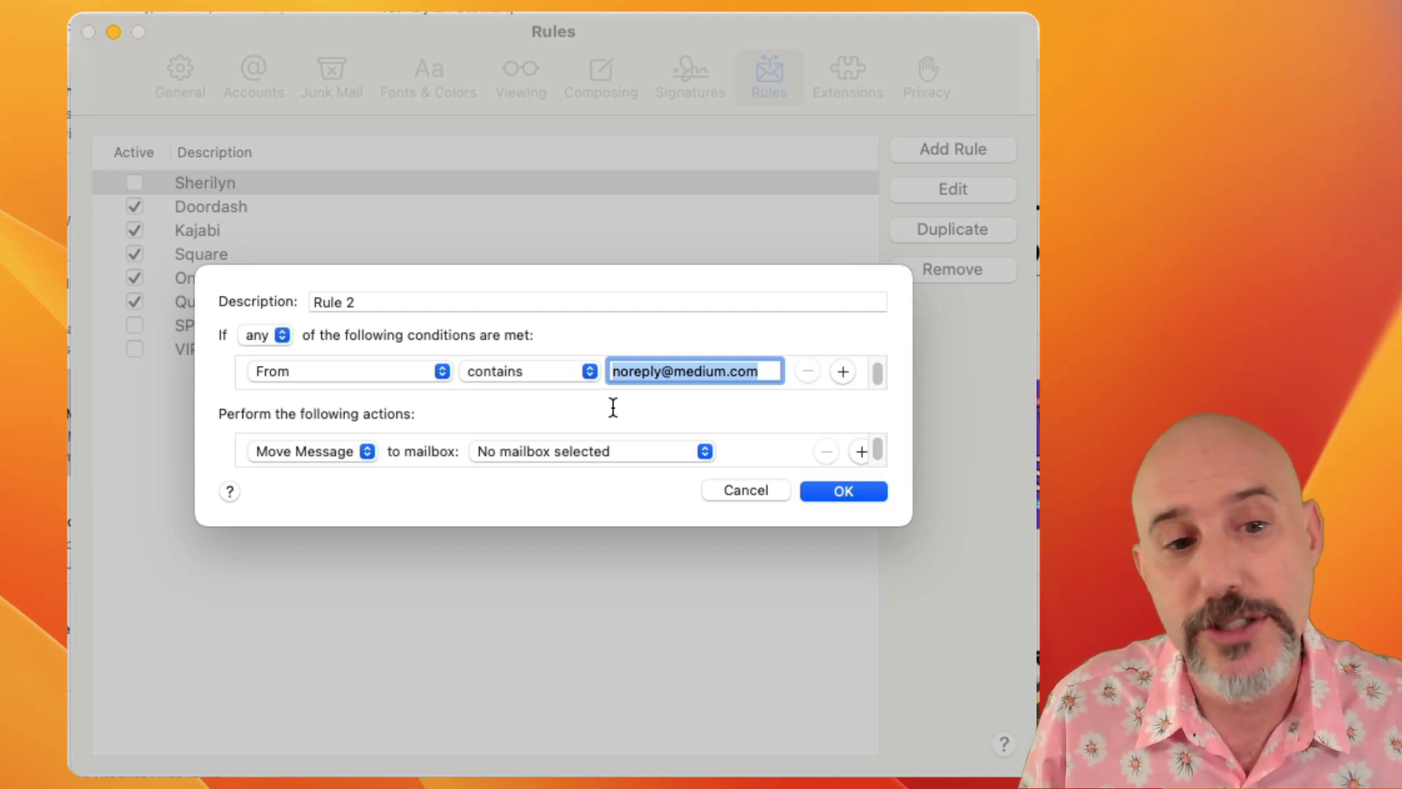
double_click(390, 303)
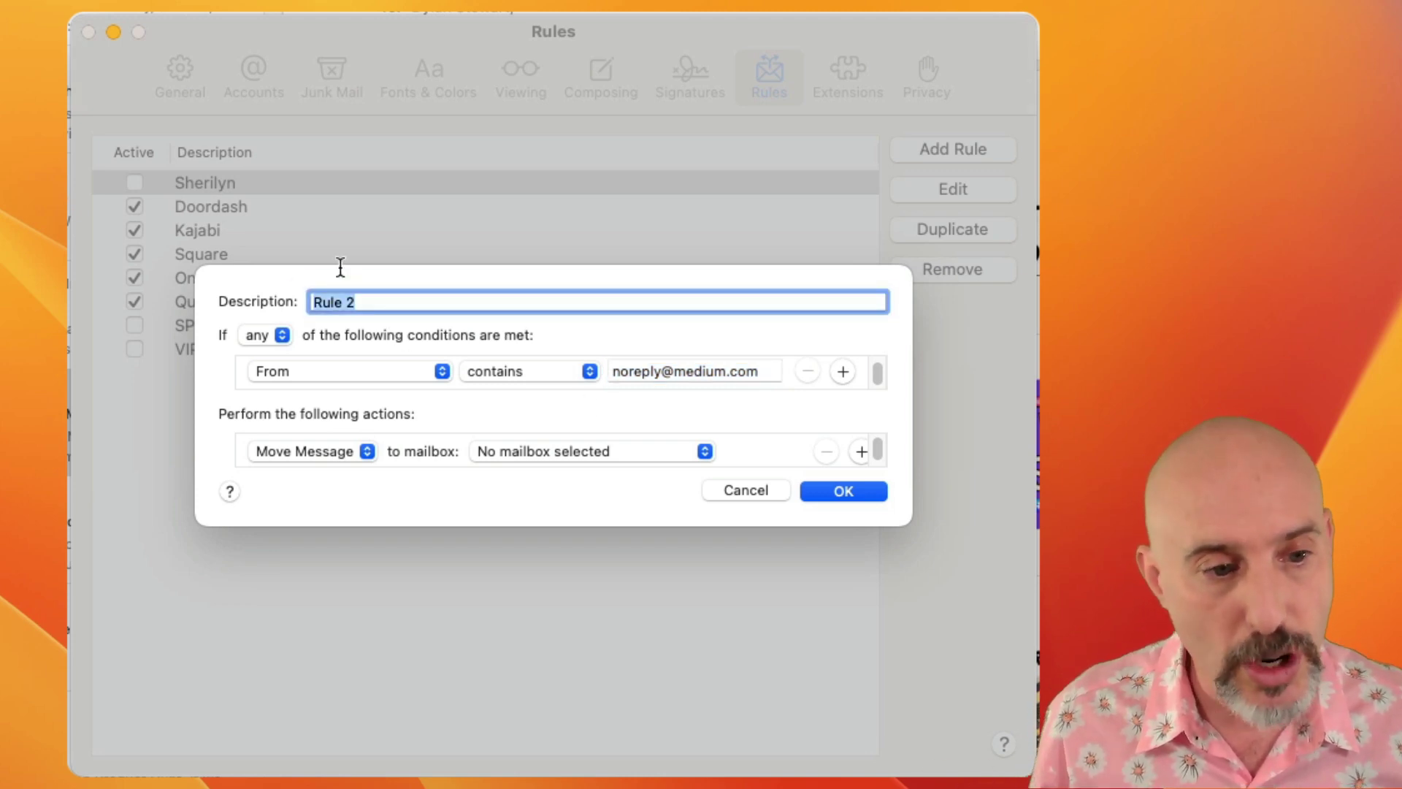
text(News)
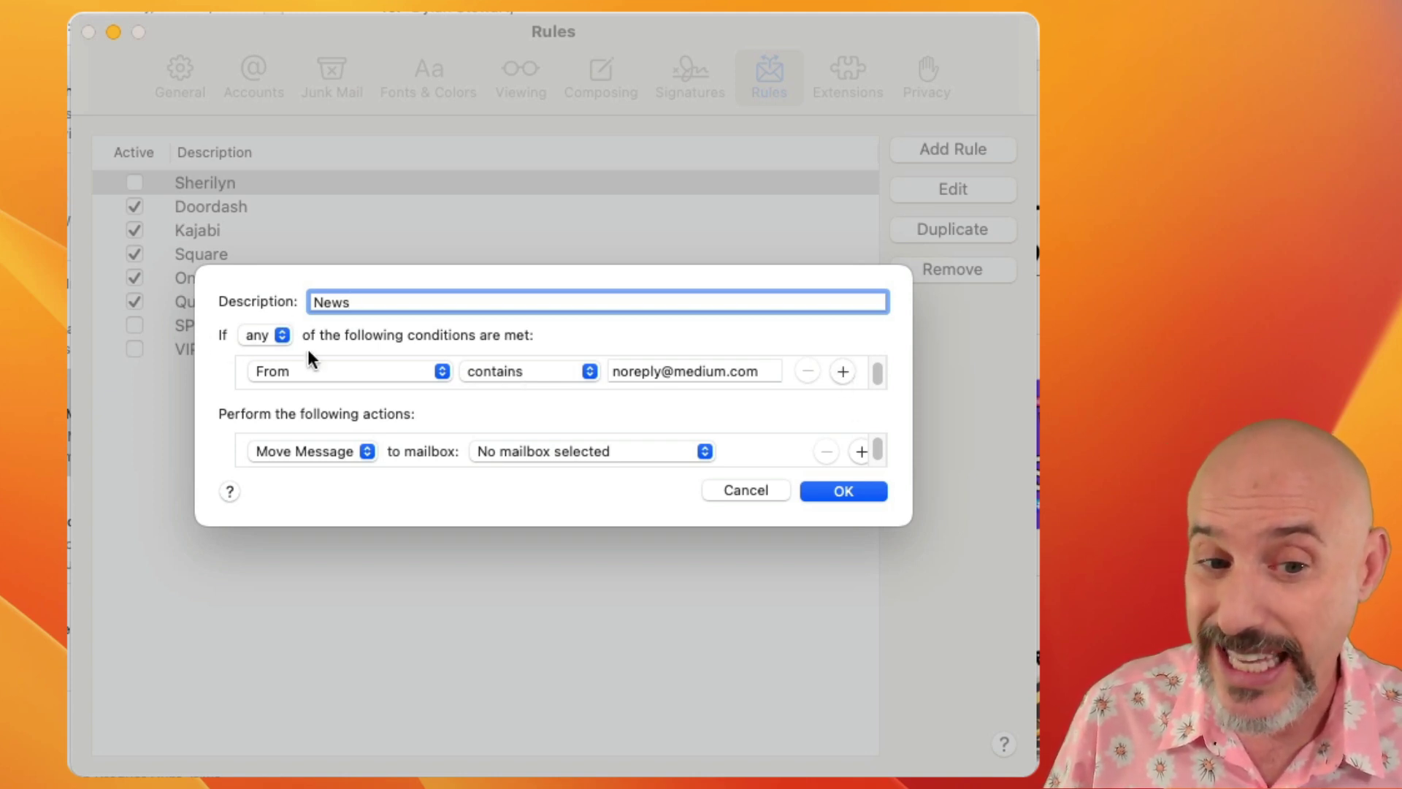
Set the News rule's action to Set Color of Message with a red background
click(302, 450)
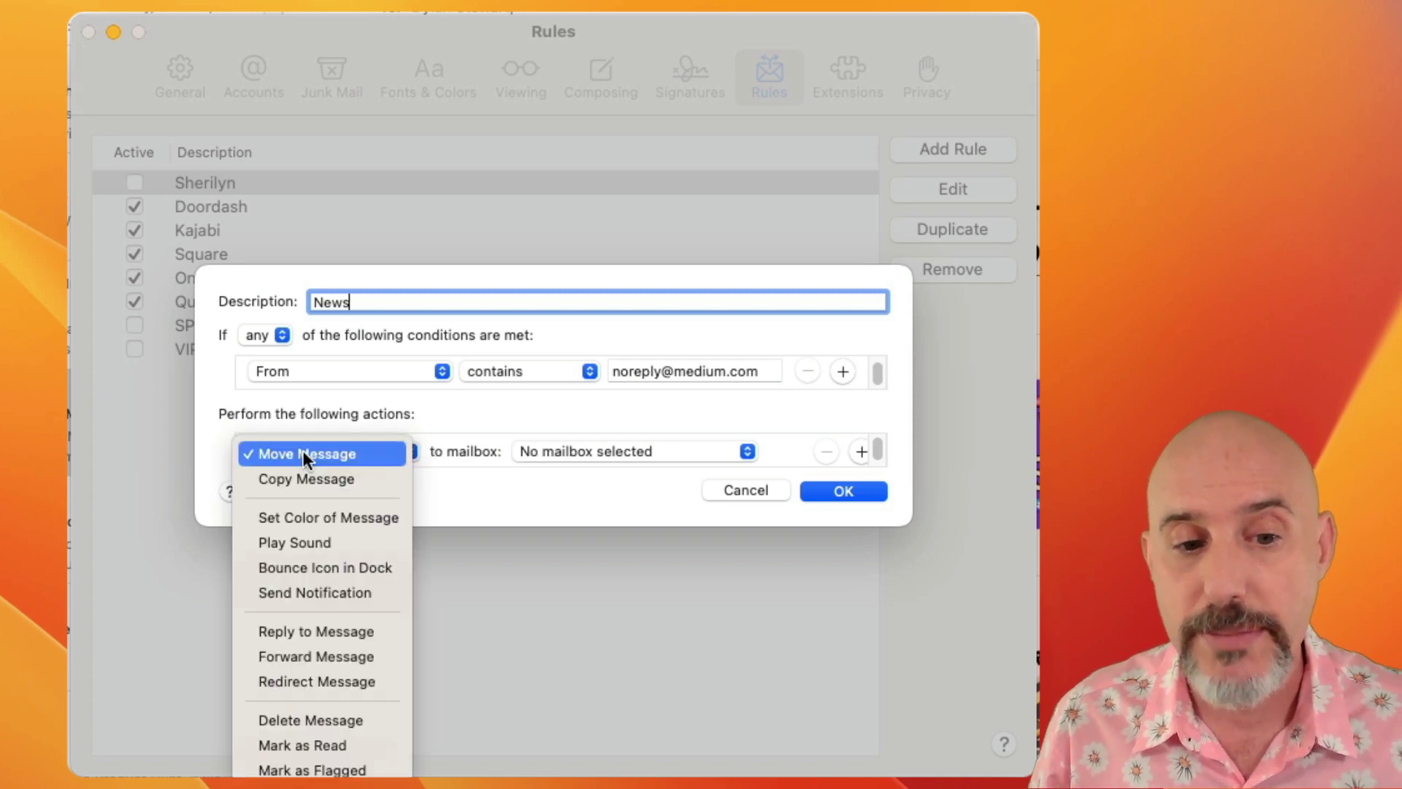
click(303, 518)
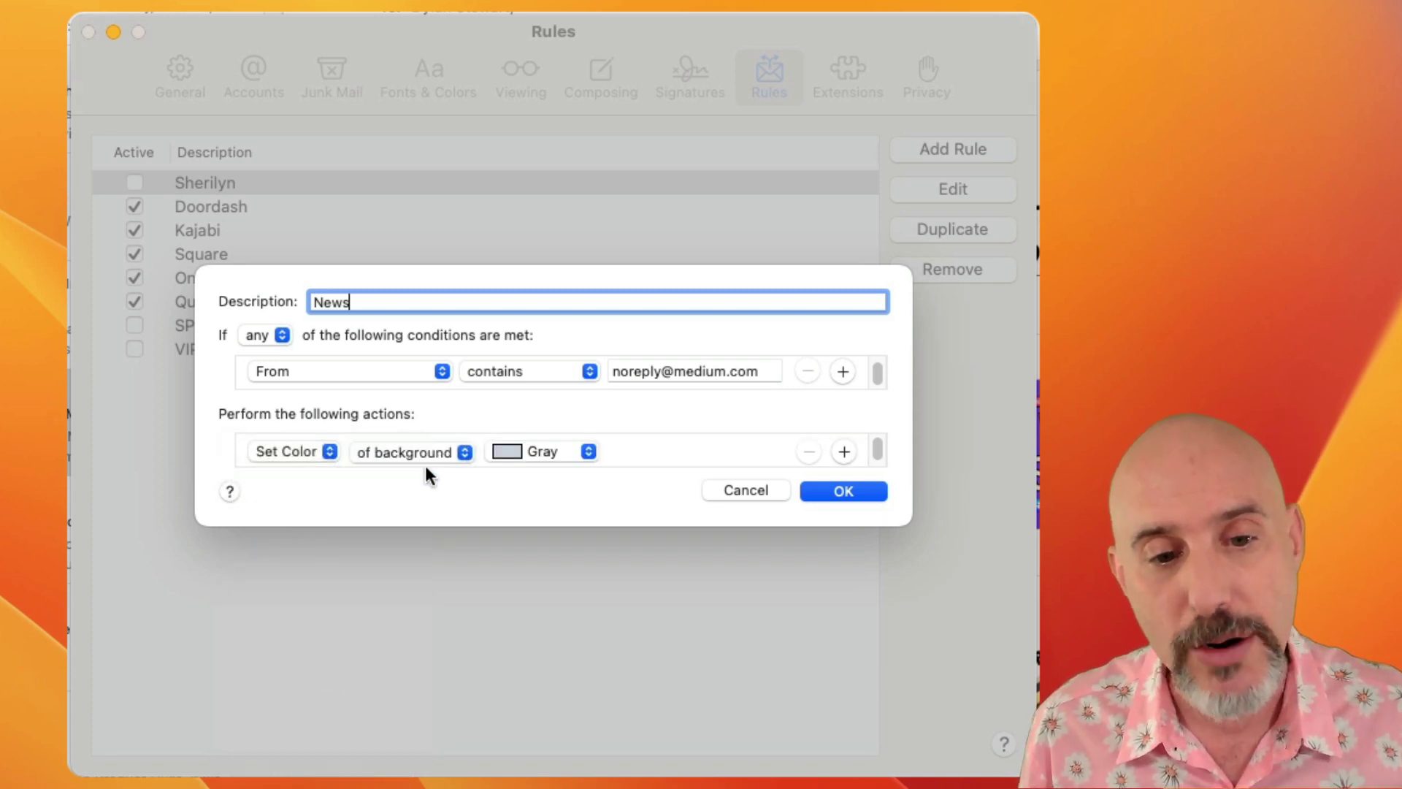
click(543, 451)
click(530, 376)
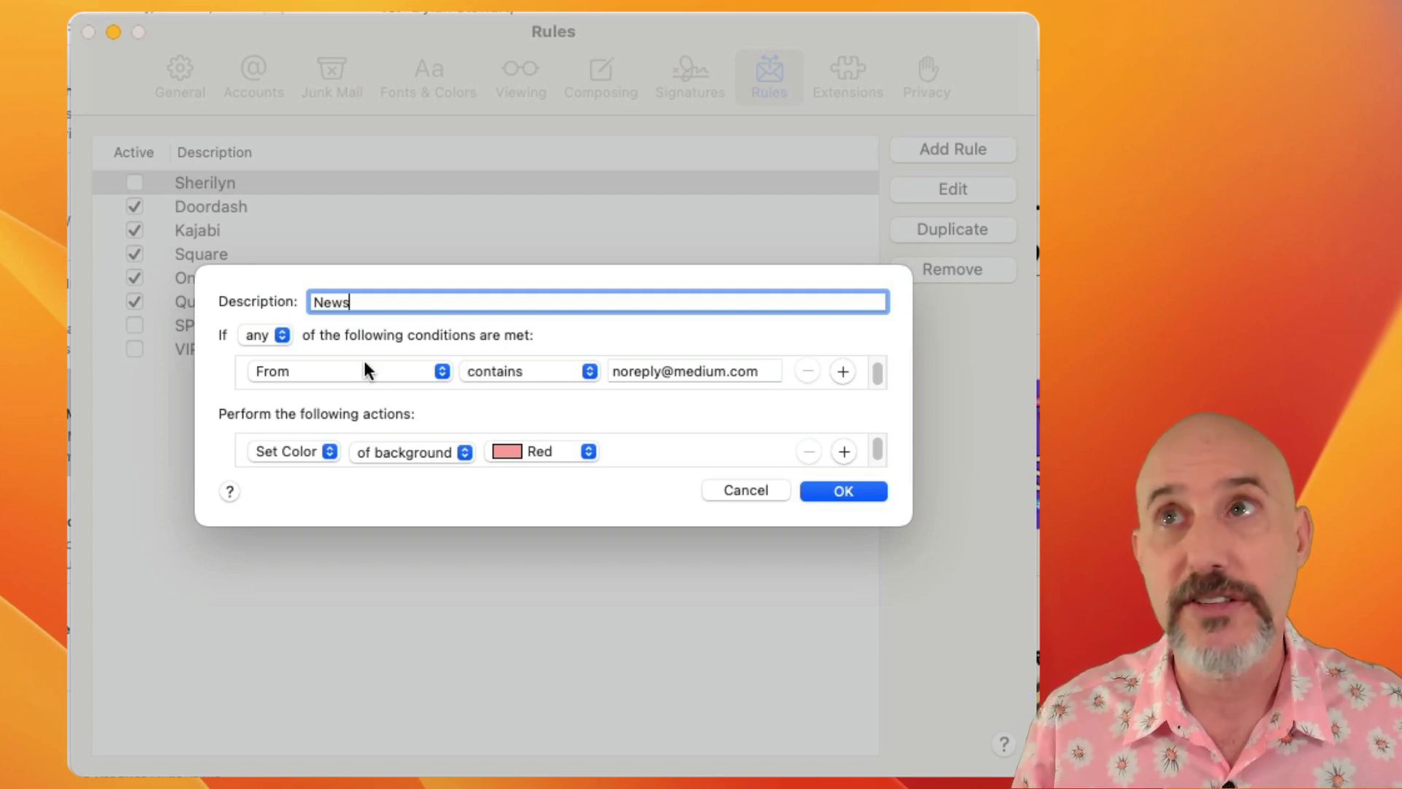
Add a second action row, review the action types, then remove the extra row
click(843, 451)
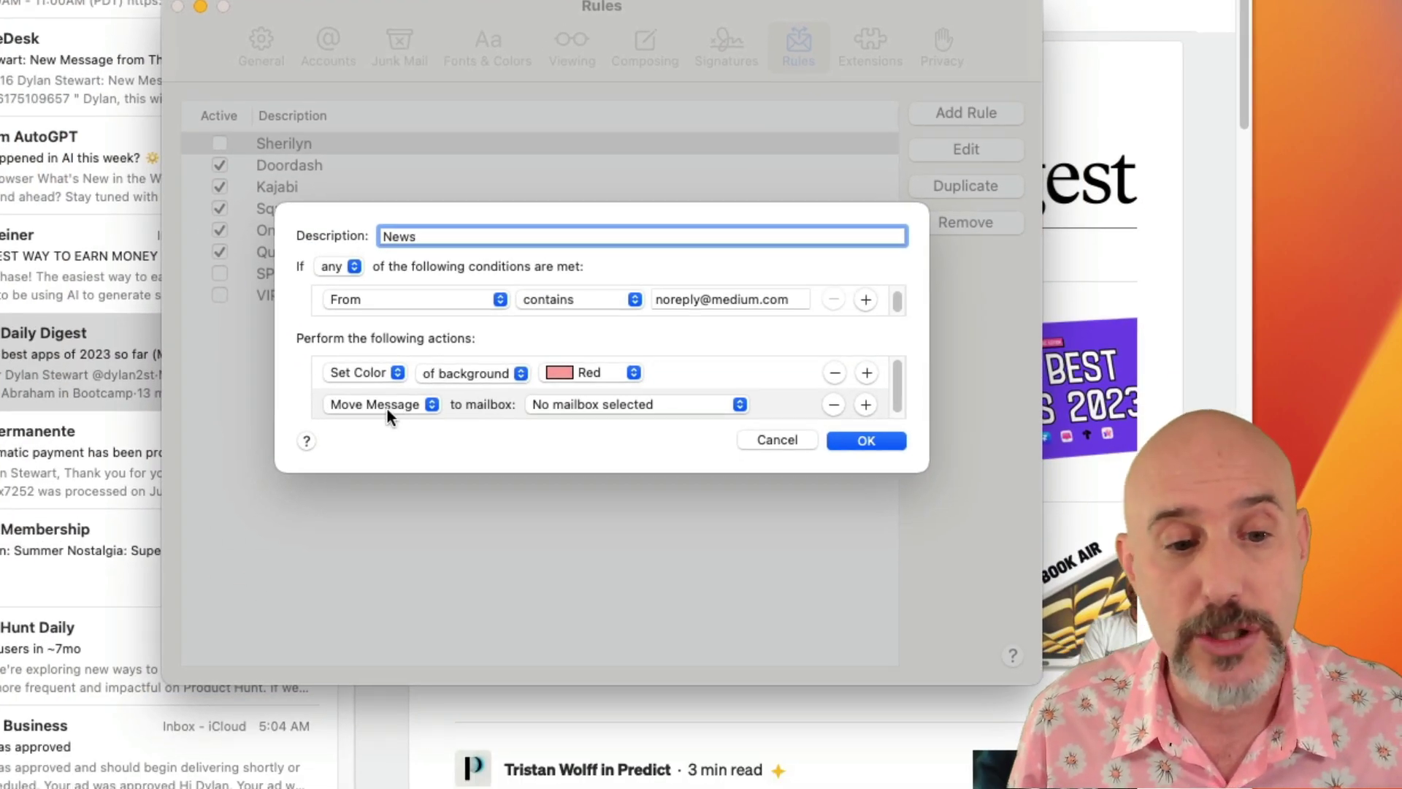
click(387, 409)
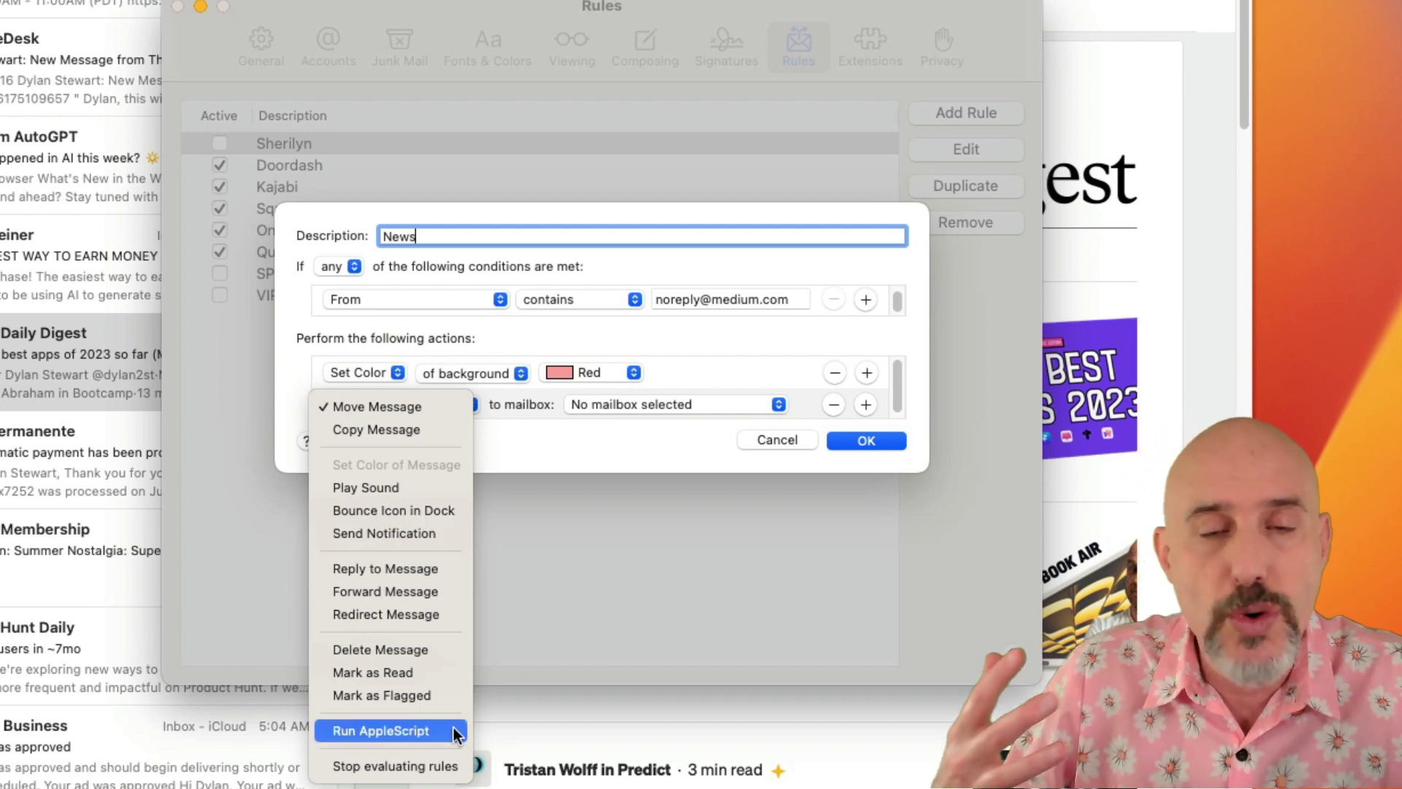
click(722, 341)
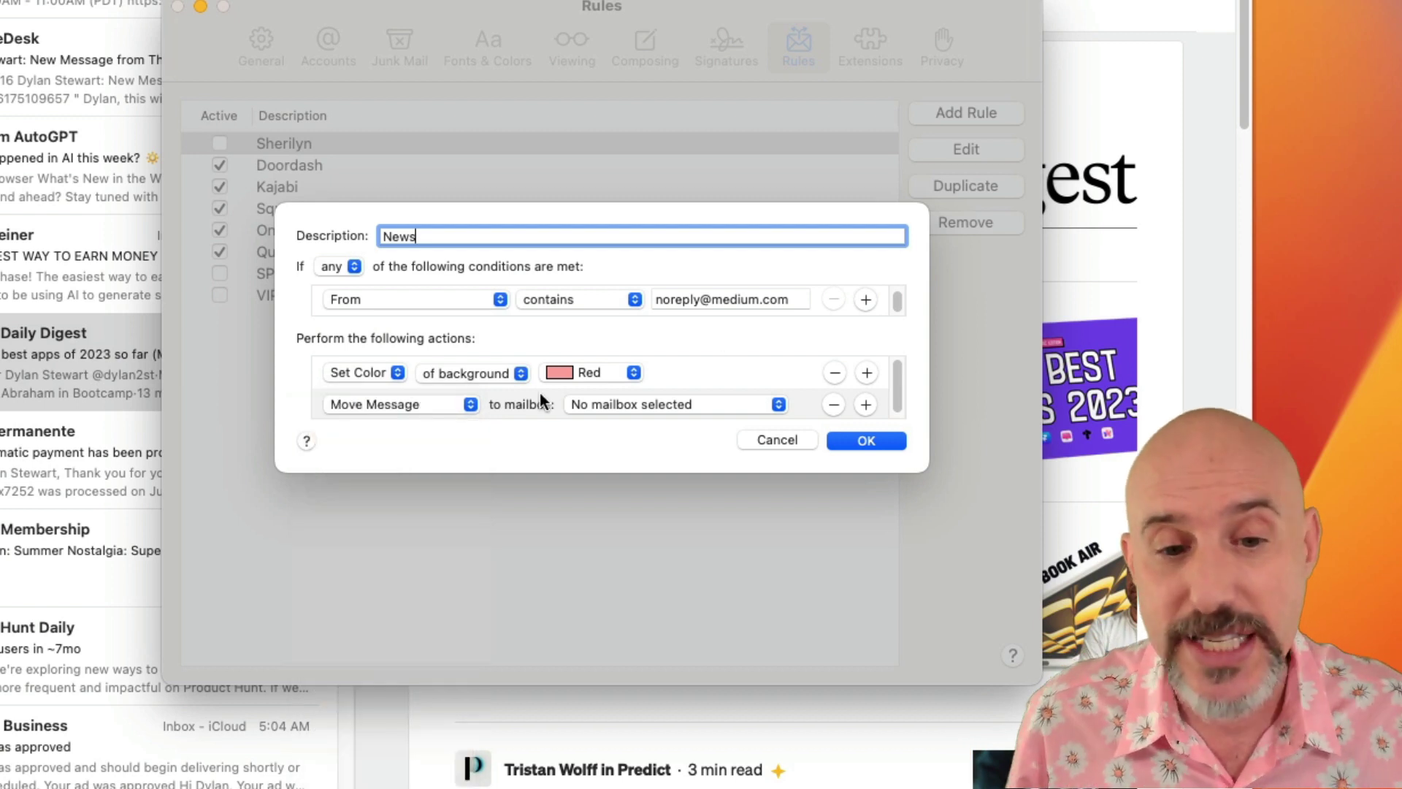
click(834, 404)
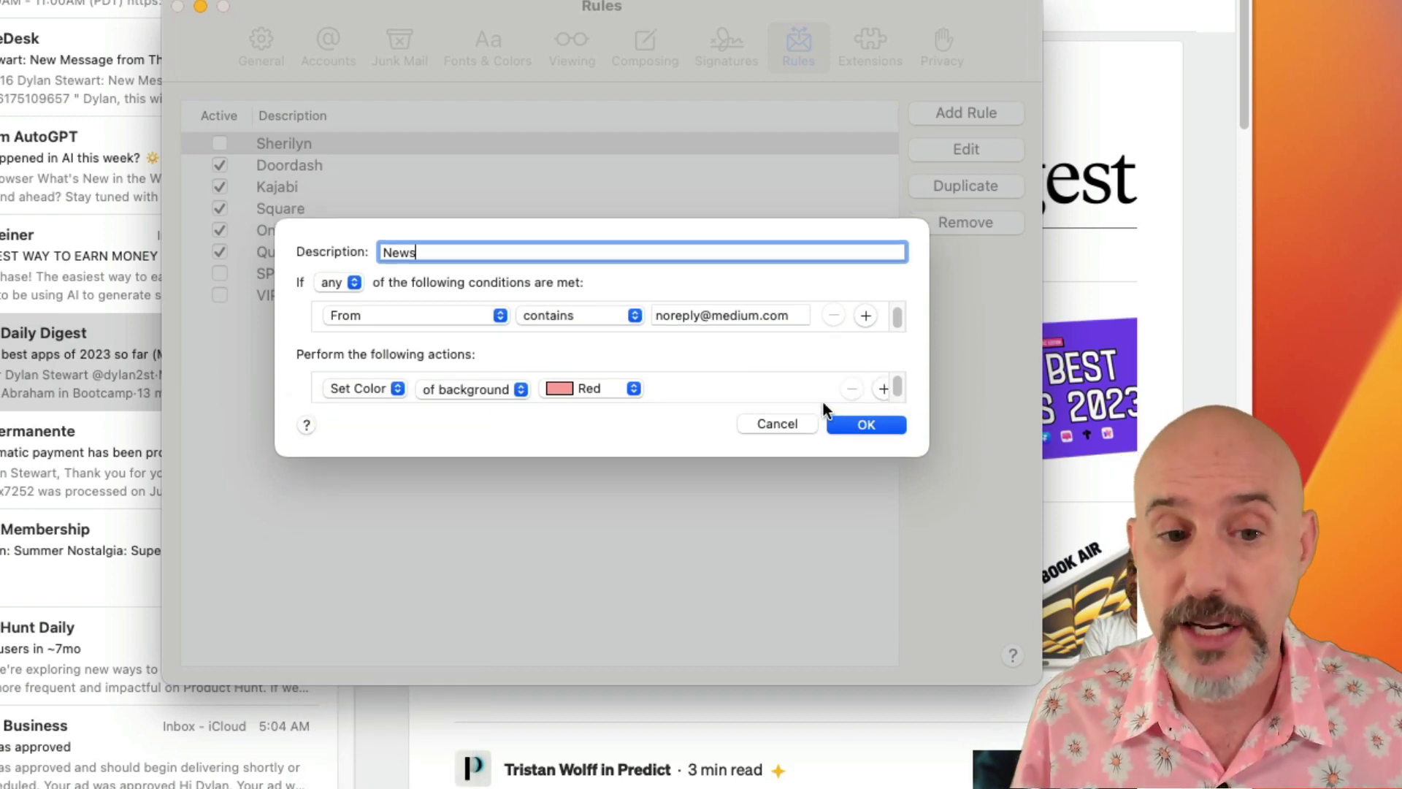
Save the News rule, apply it to existing Medium mail, close Settings and select the MessageDesk message
click(862, 428)
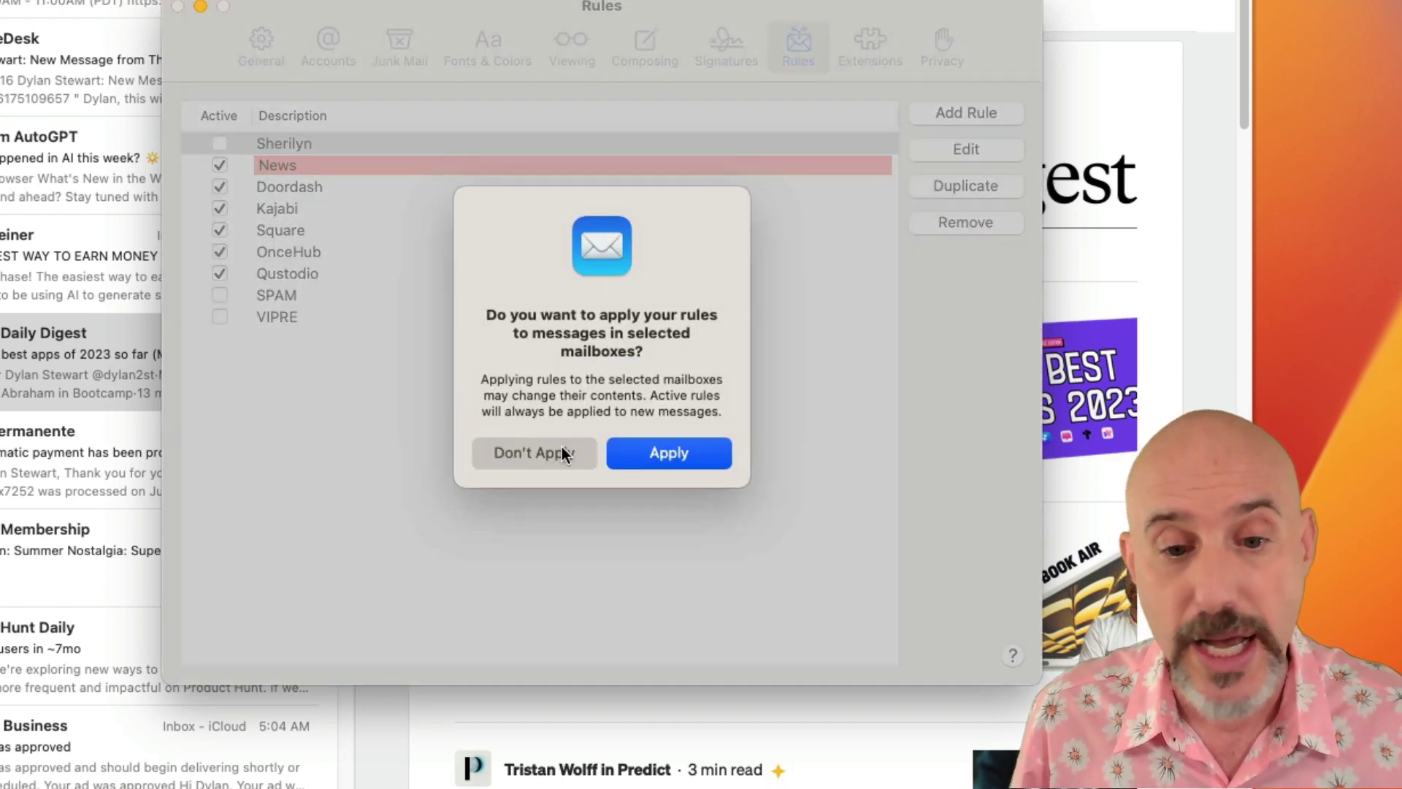
click(633, 452)
click(278, 143)
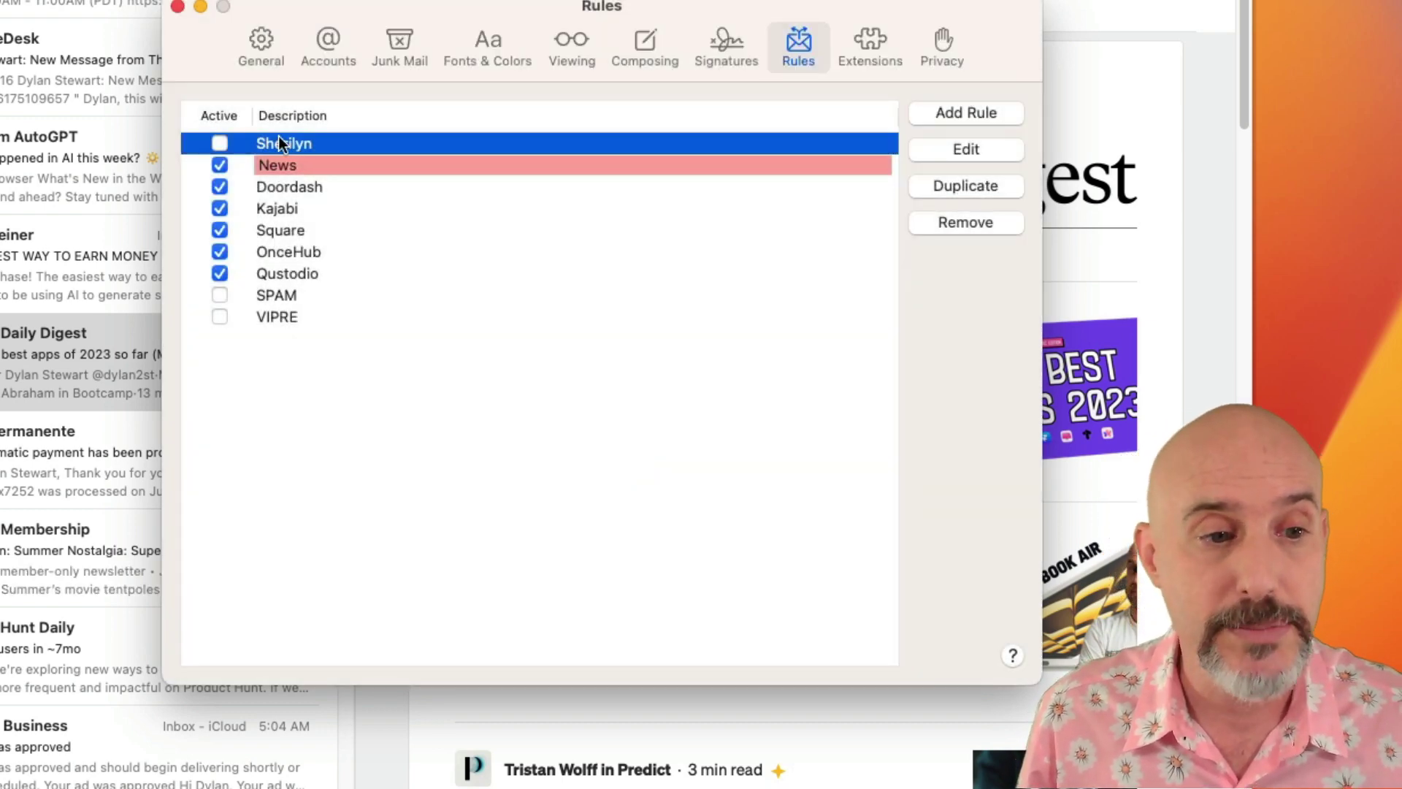
click(179, 8)
click(565, 182)
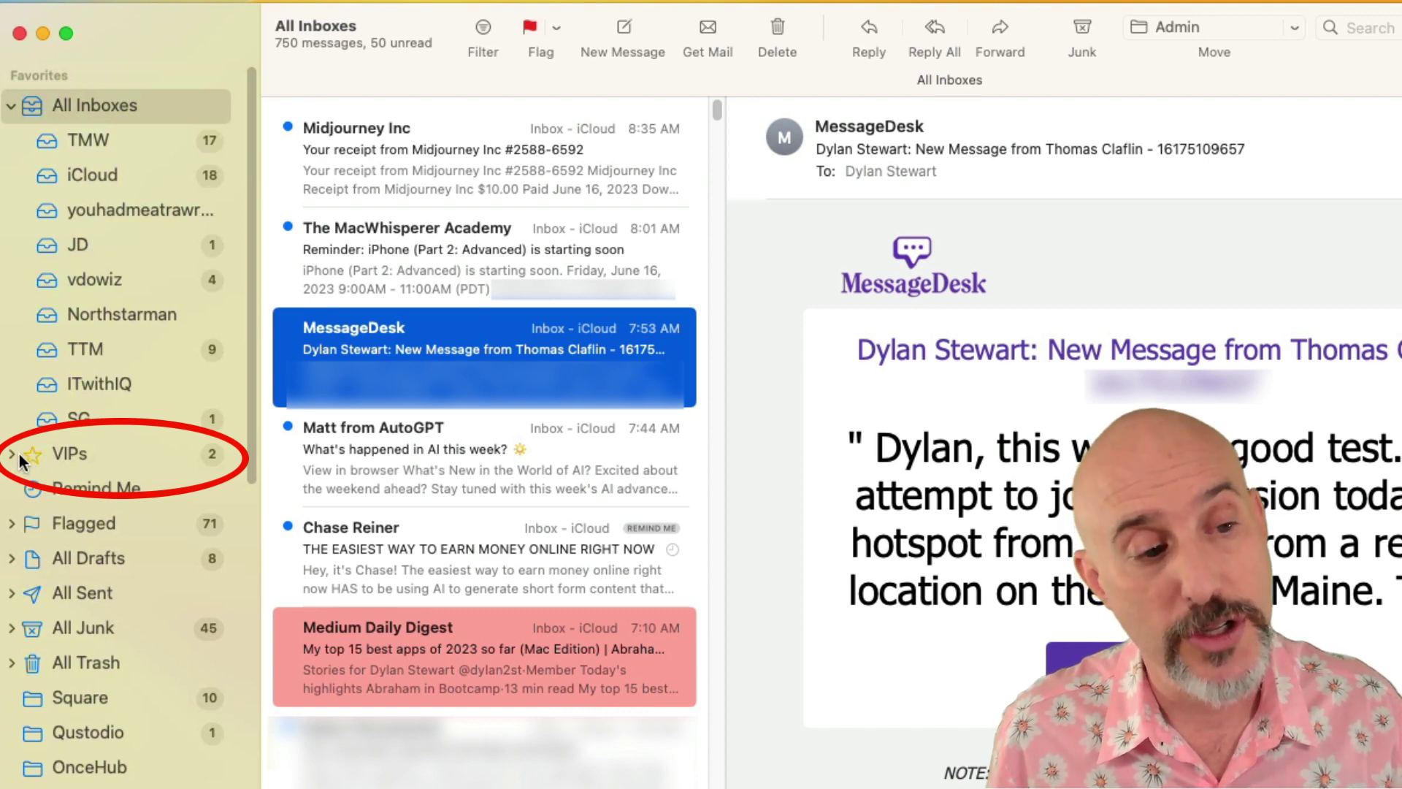
Mark the sender of the MacWhisperer Academy class thread as a VIP and show their mailbox
click(18, 453)
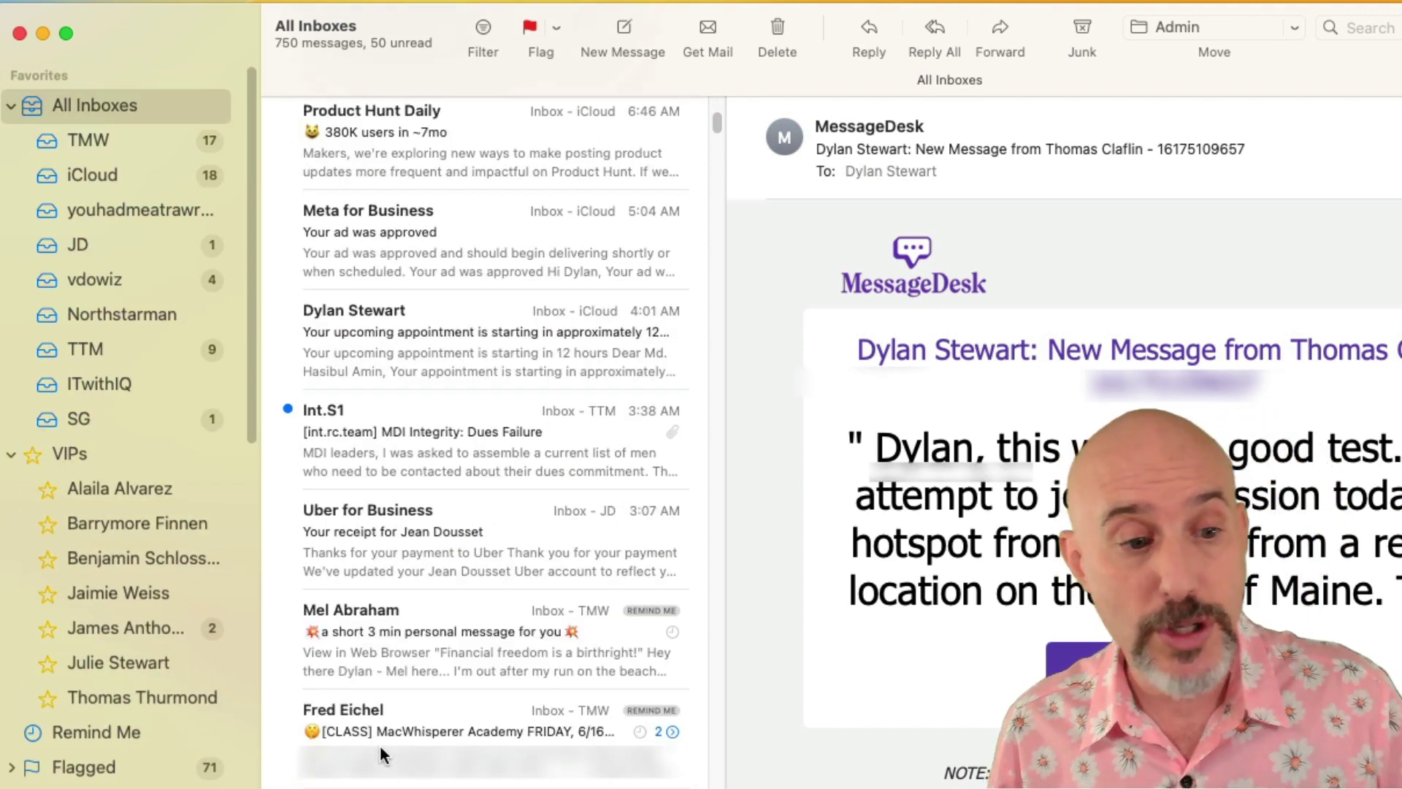
click(381, 745)
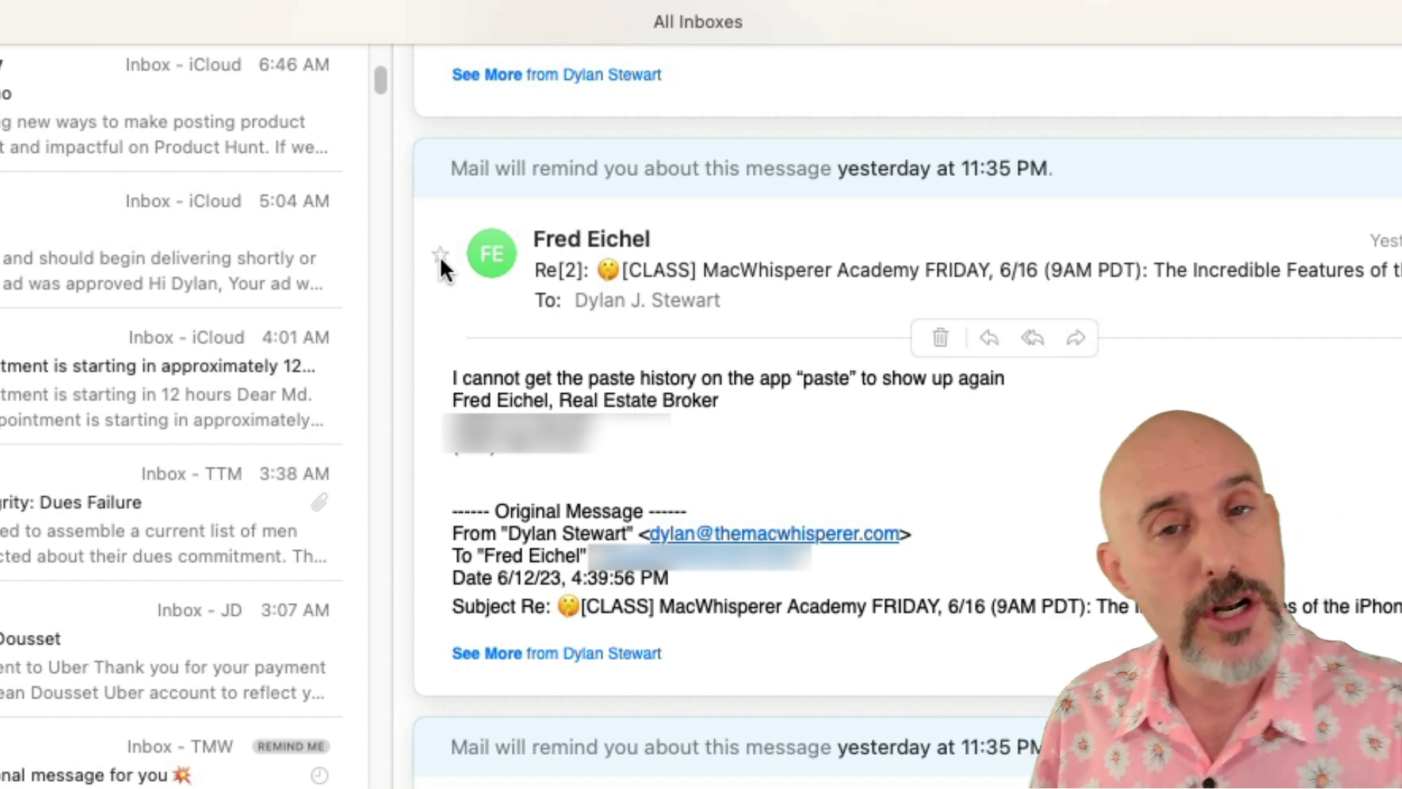
click(440, 256)
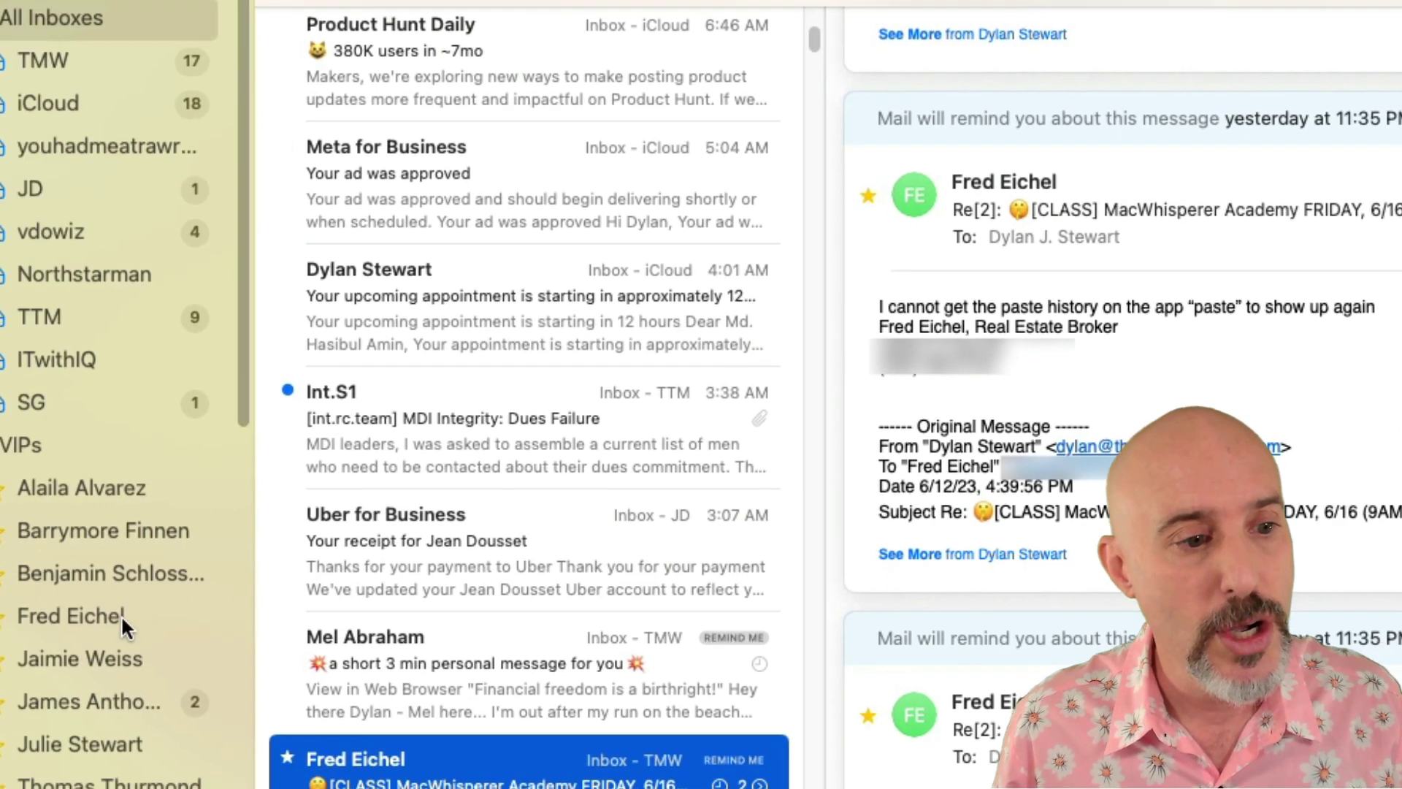
click(120, 614)
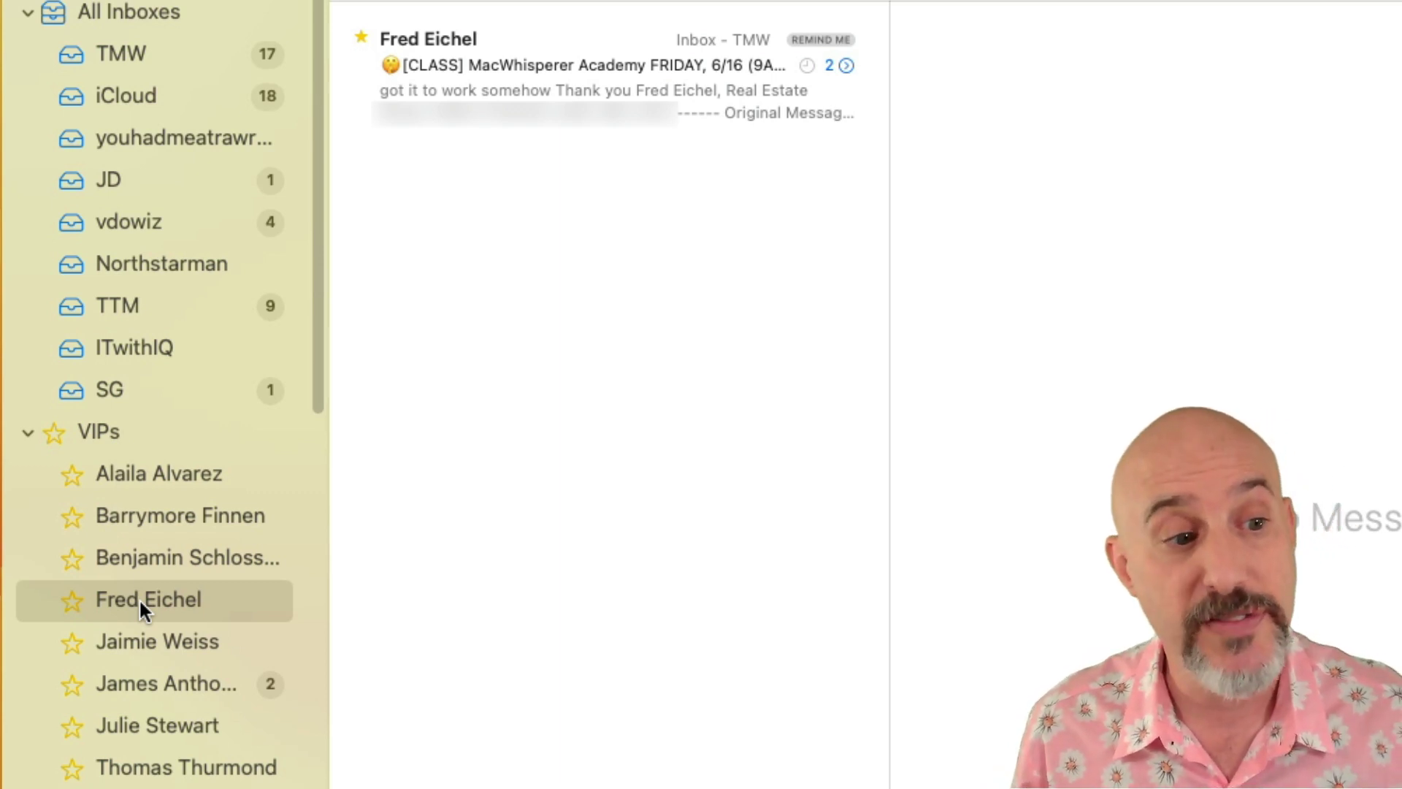
click(136, 629)
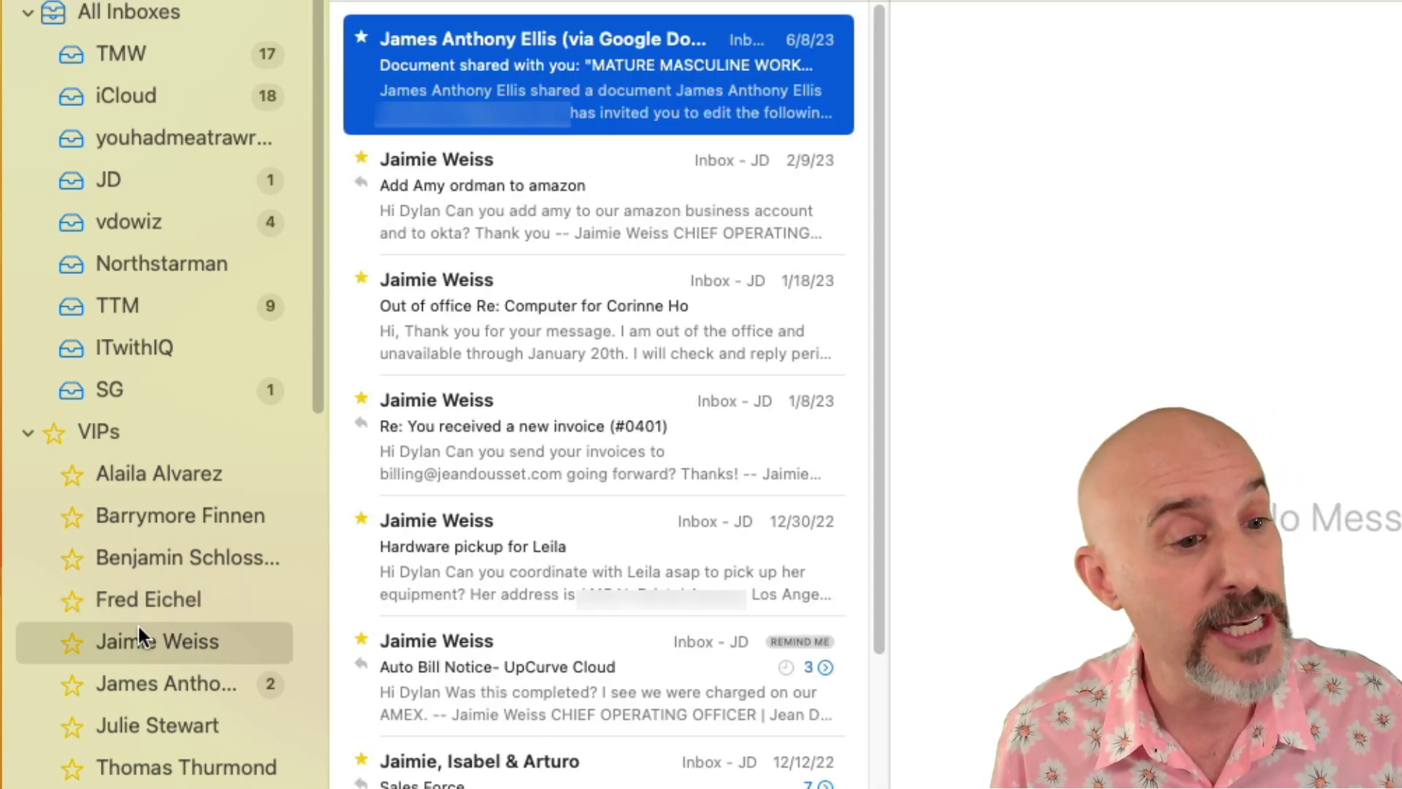
click(131, 557)
click(123, 515)
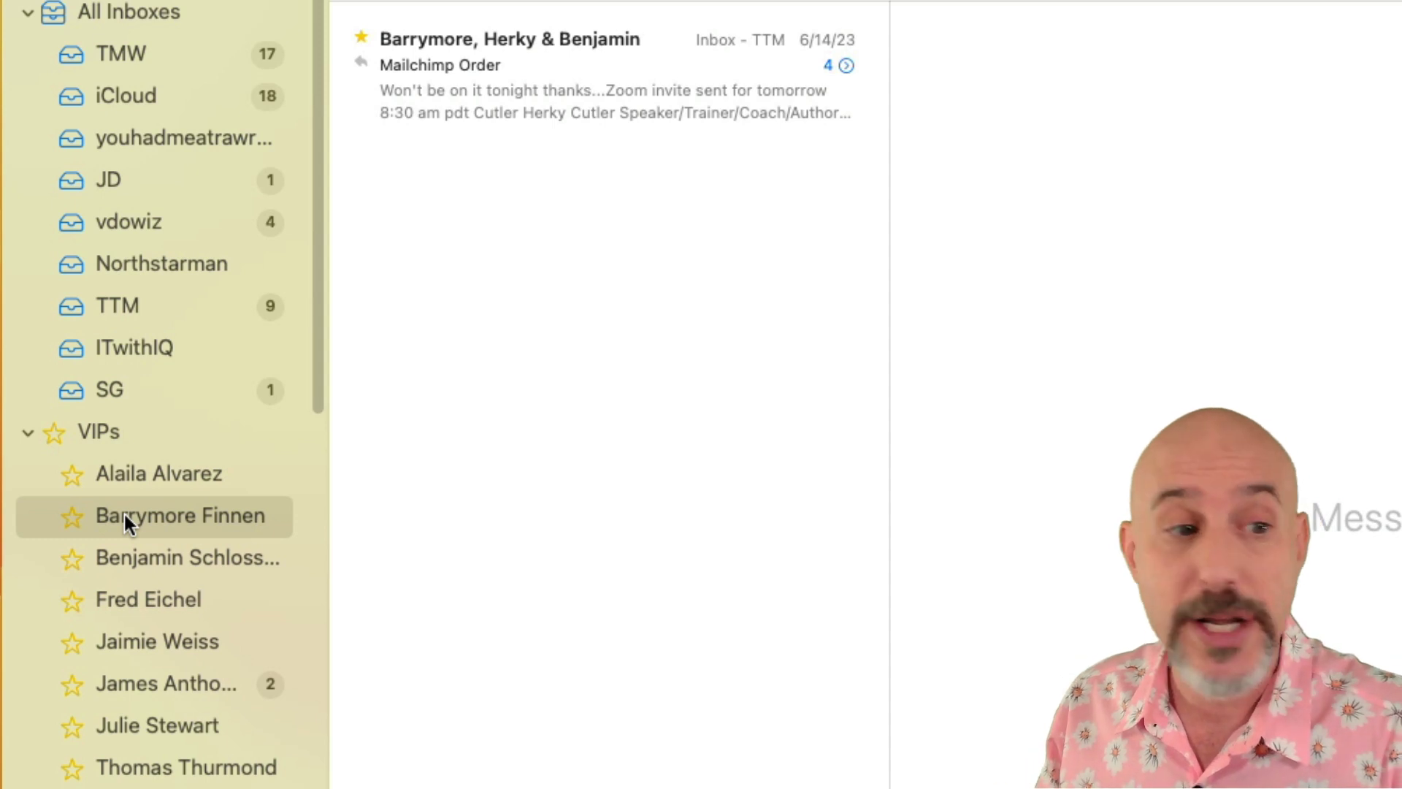
click(182, 692)
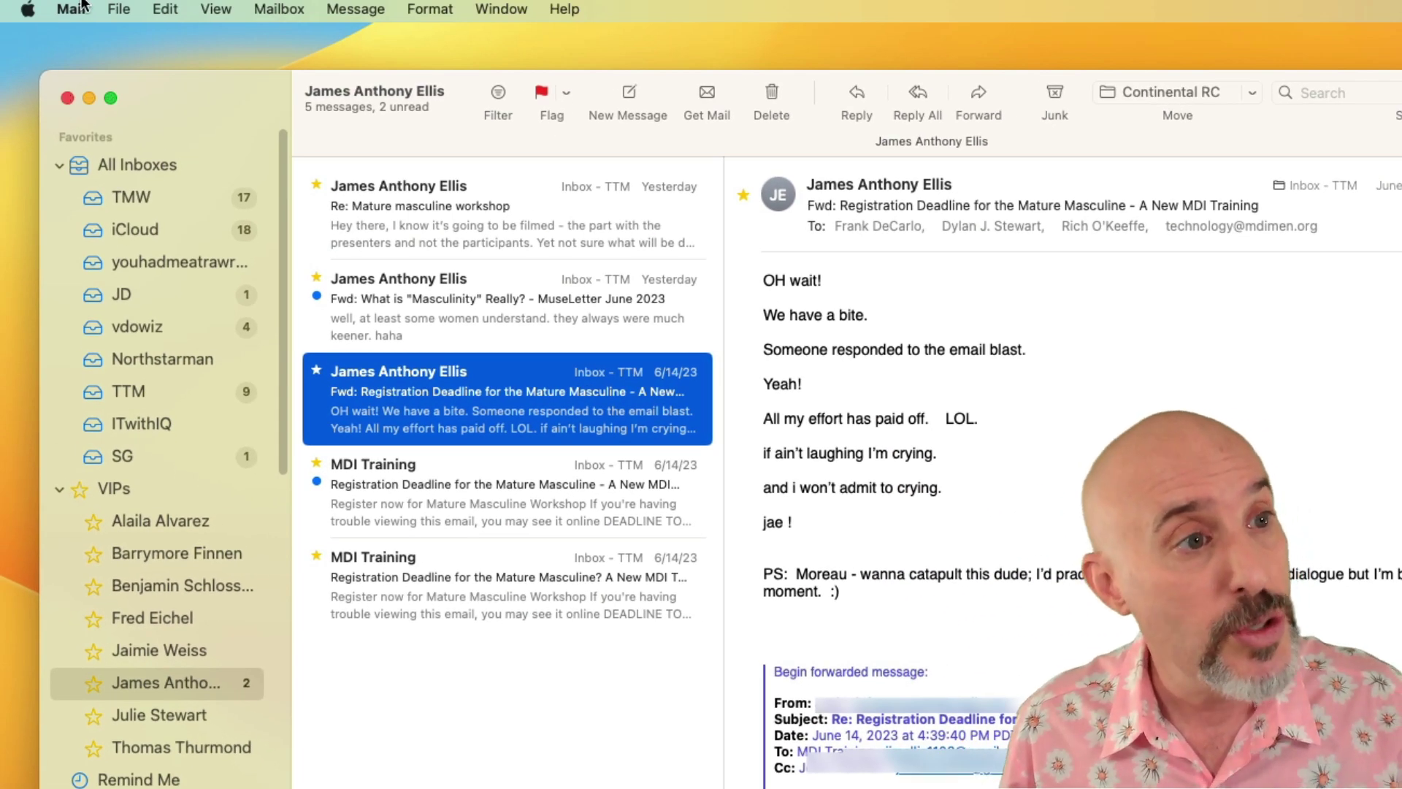
In Mail's General settings, set New message notifications to VIPs only
click(70, 9)
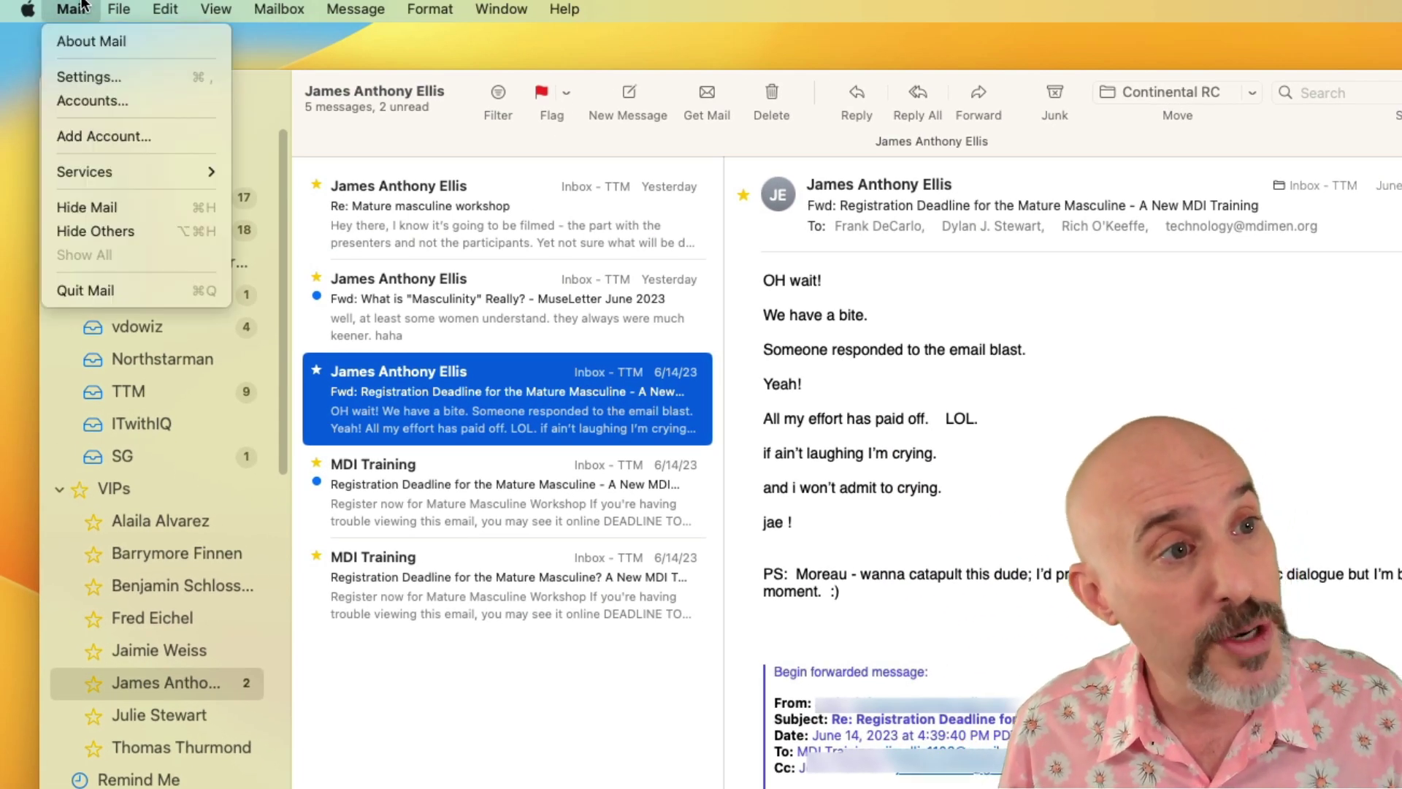
click(88, 75)
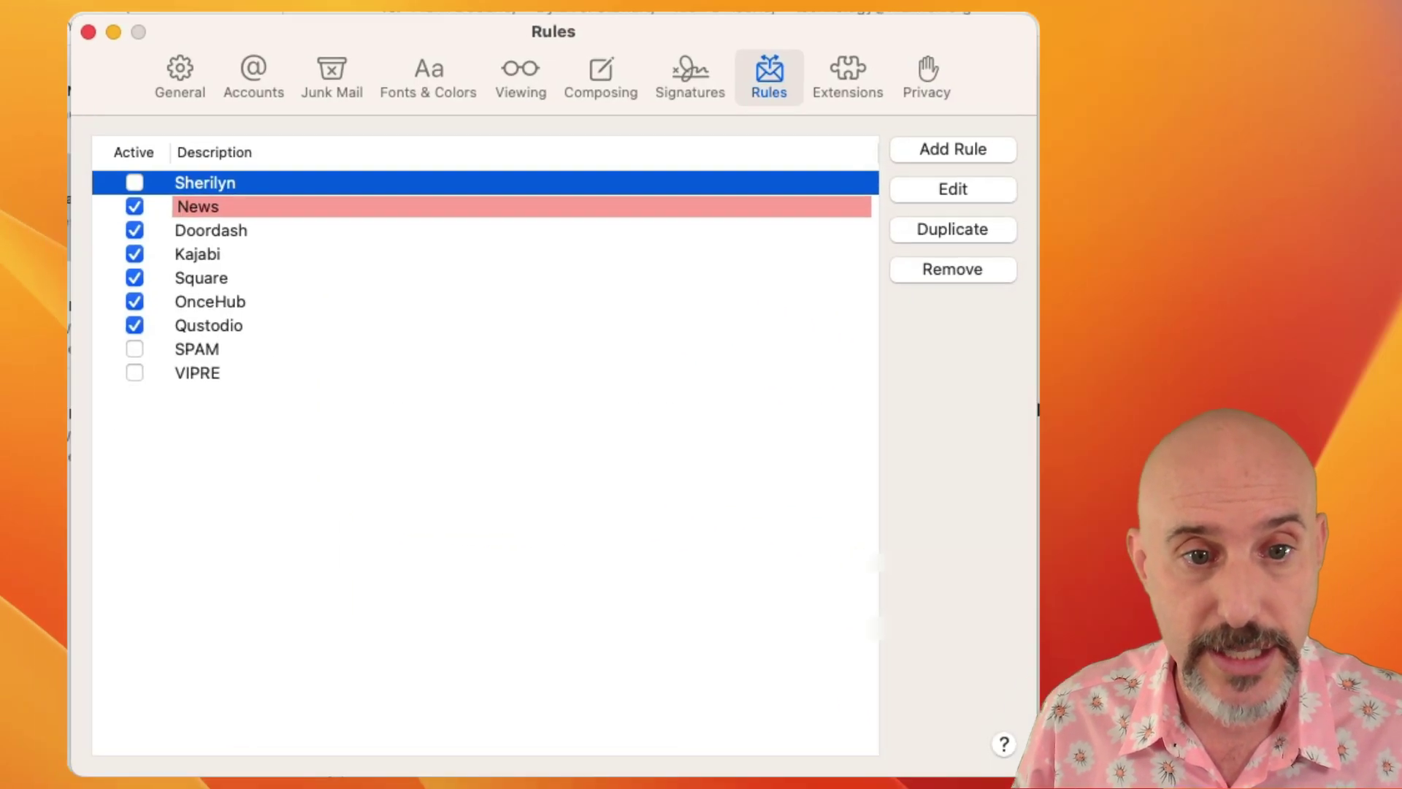
click(181, 90)
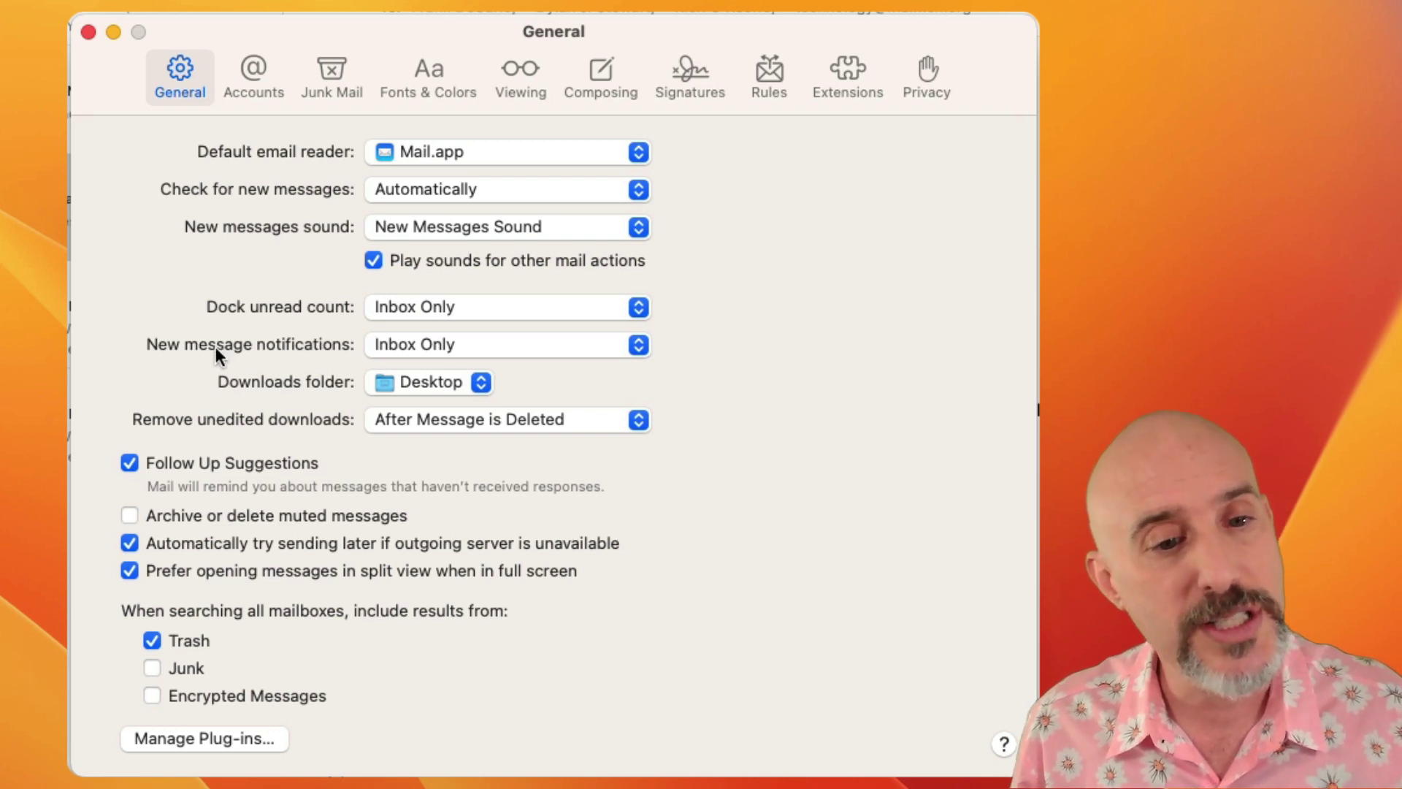
click(505, 344)
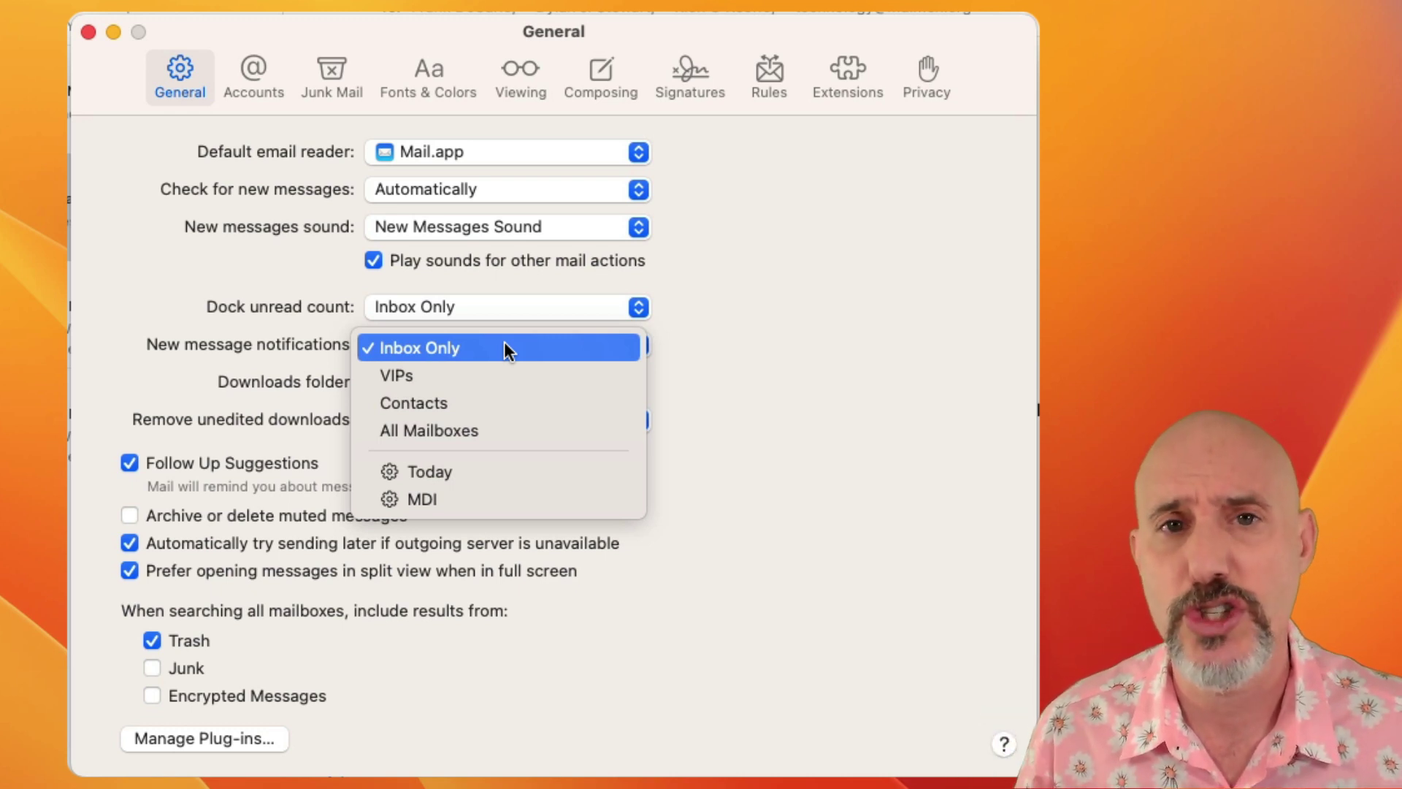
click(490, 375)
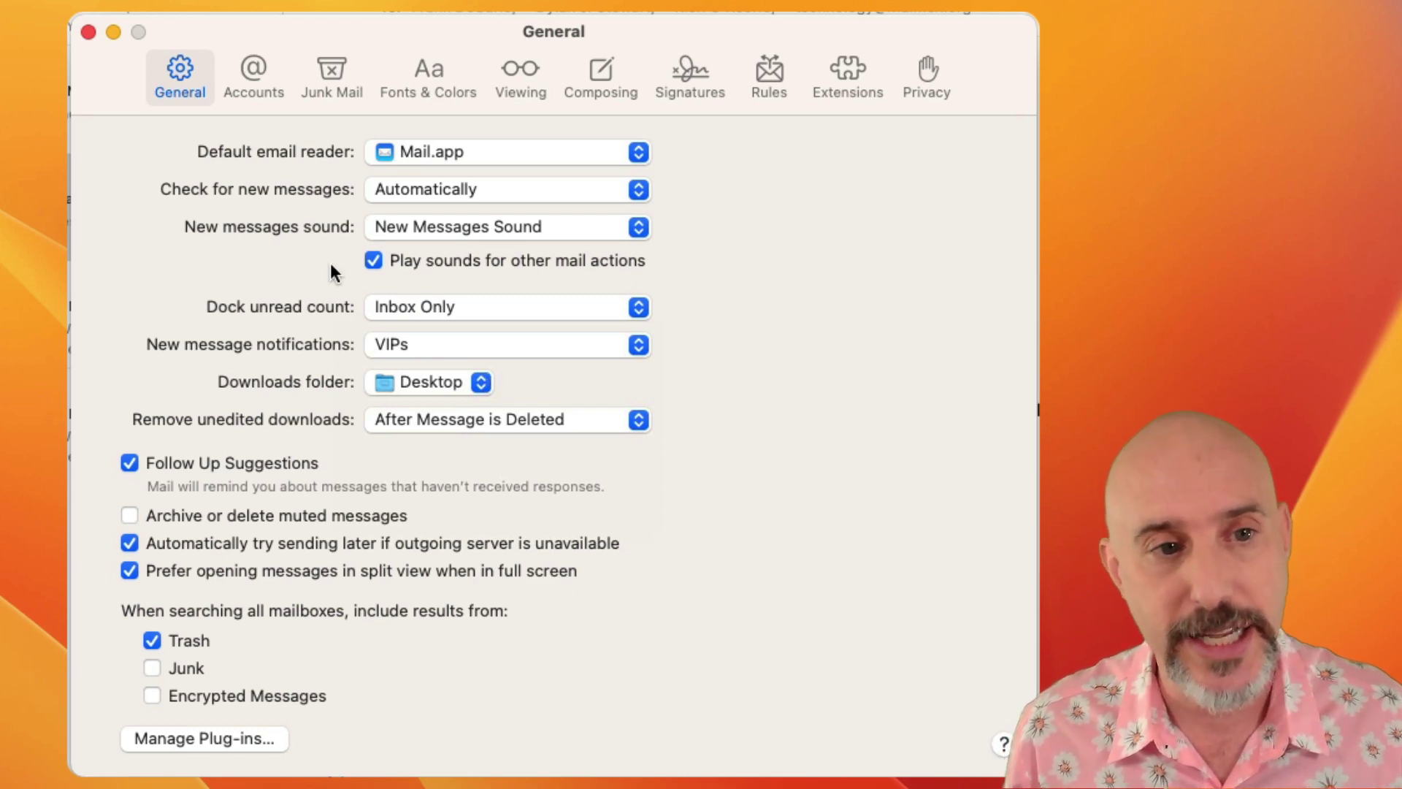
Remove the fourth VIP sender from the VIPs list and show the first VIP's messages
click(88, 33)
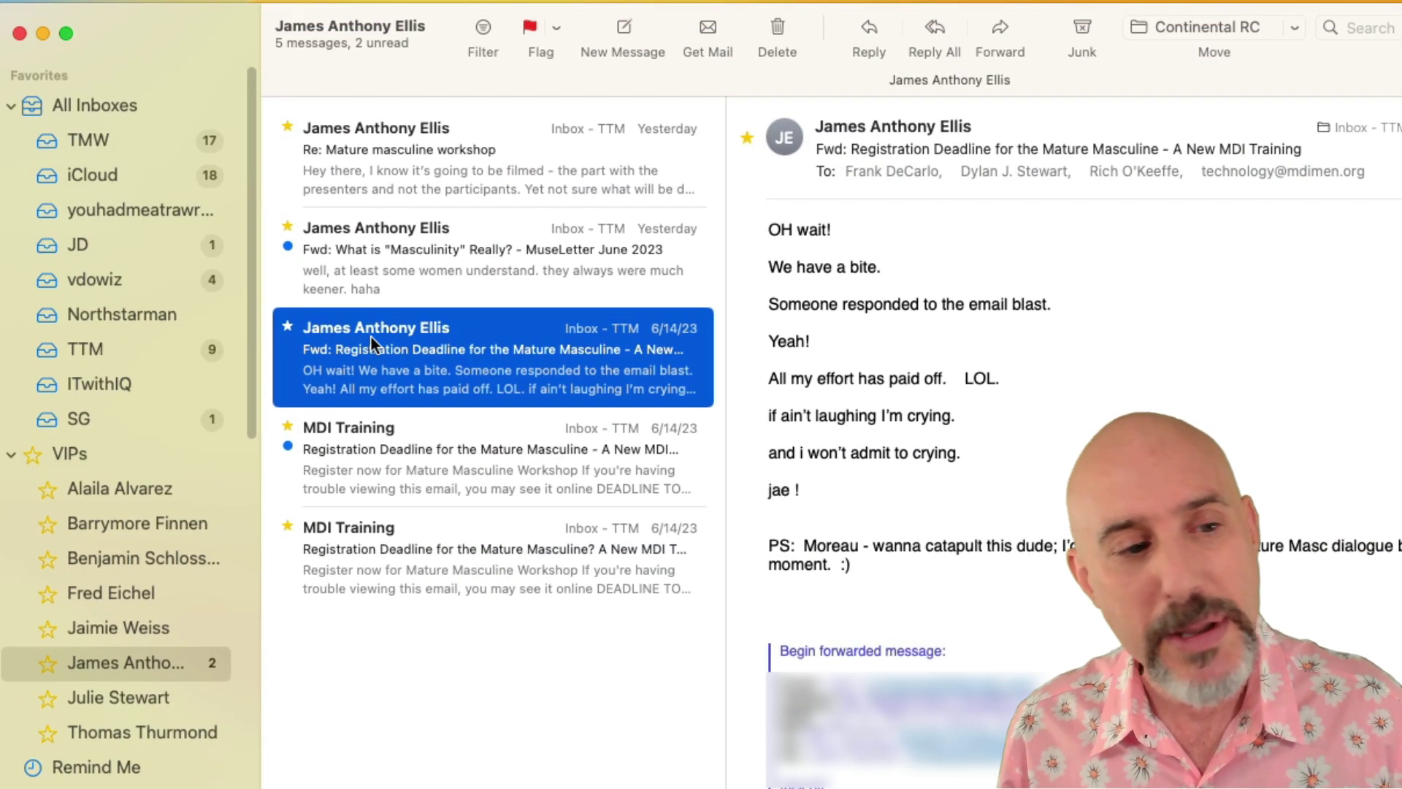
scroll(208, 449, down, 2)
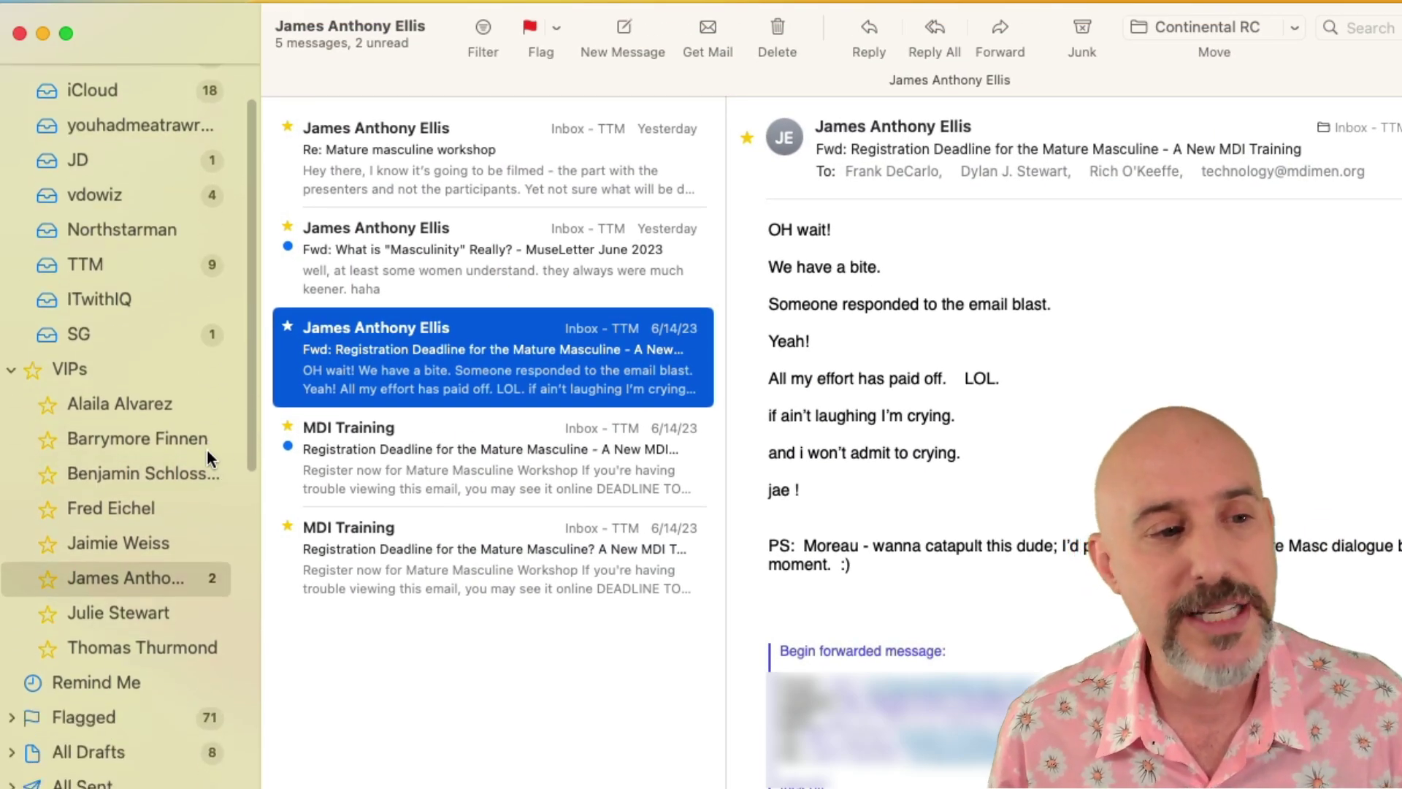
right_click(106, 508)
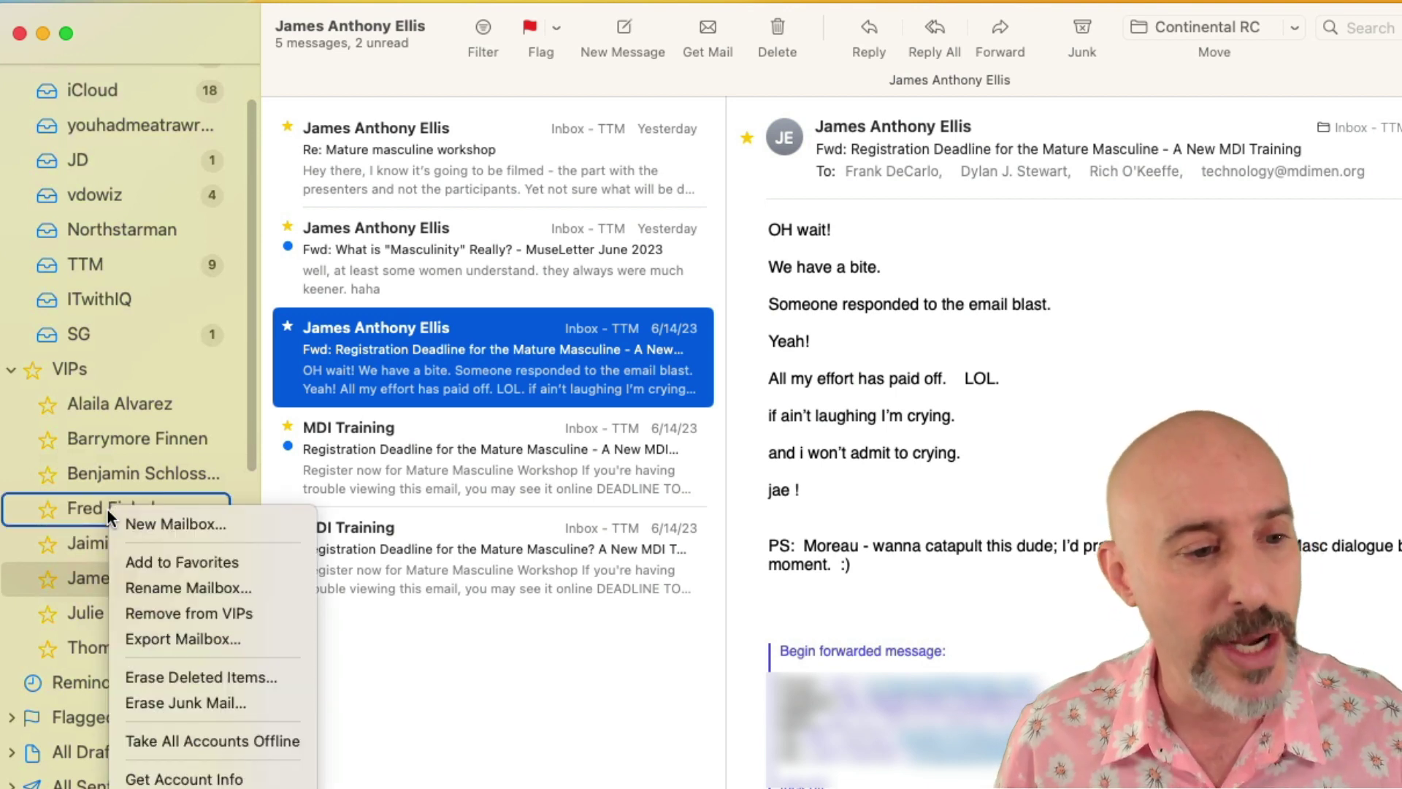
click(149, 613)
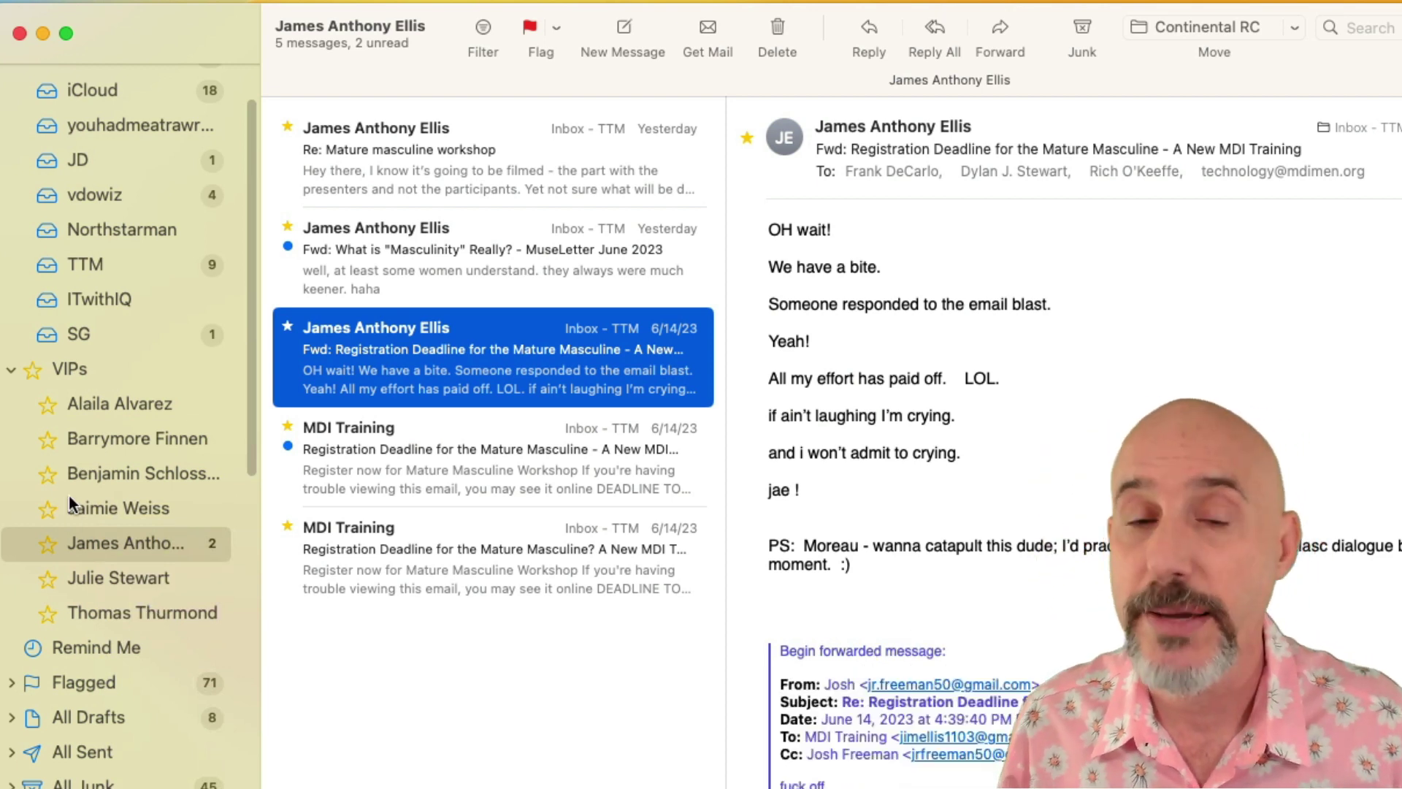
click(129, 414)
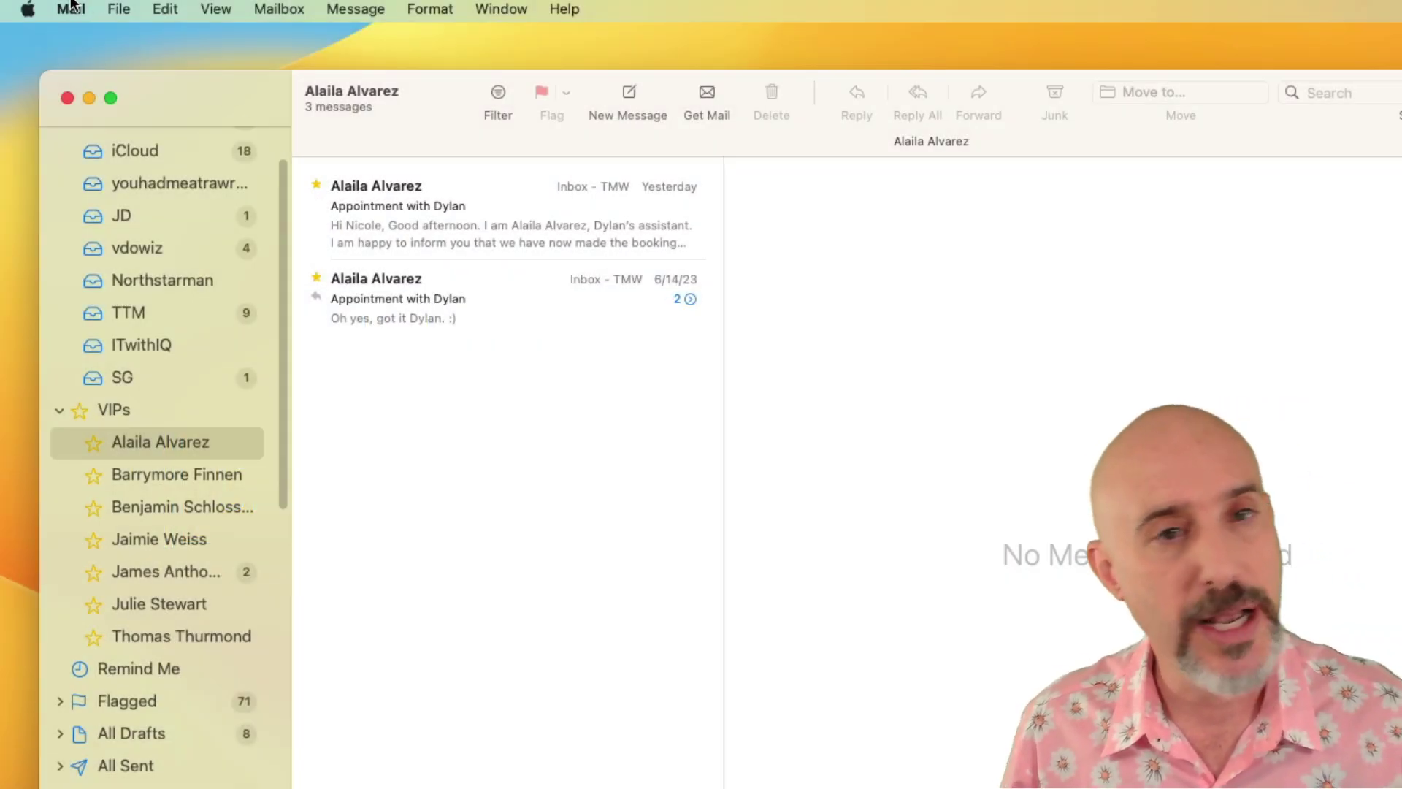
In the Signatures settings, add a new signature named Basic
click(71, 10)
click(72, 80)
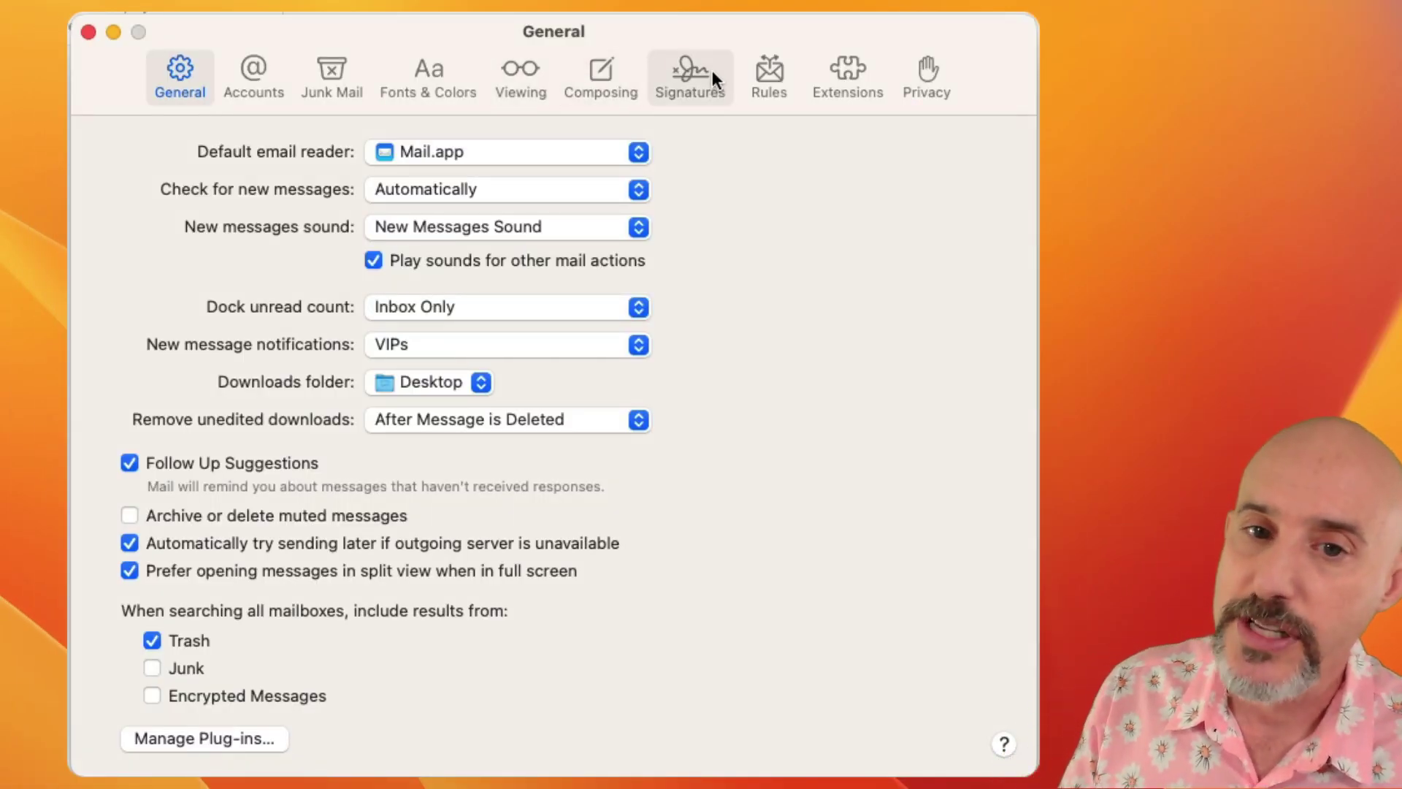
click(713, 70)
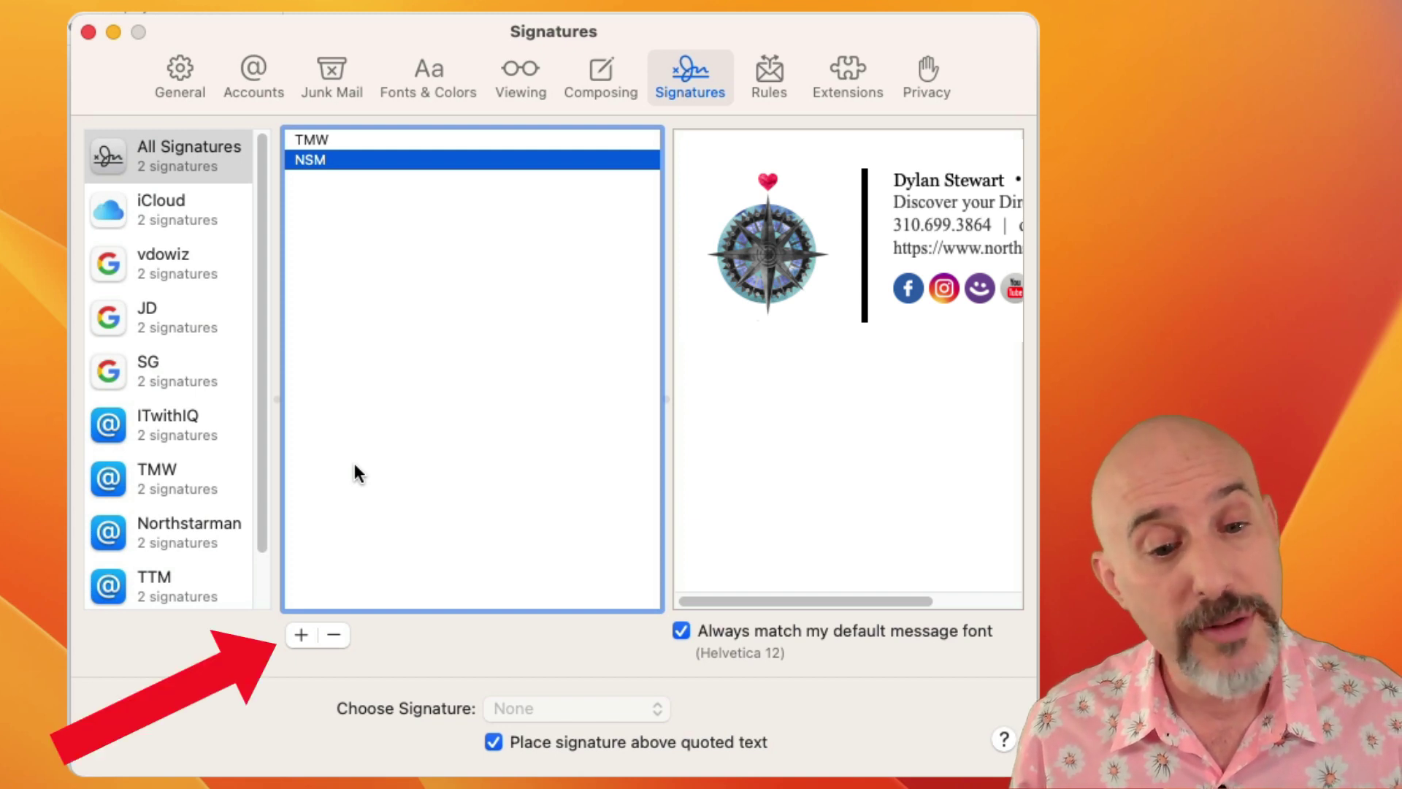
click(301, 635)
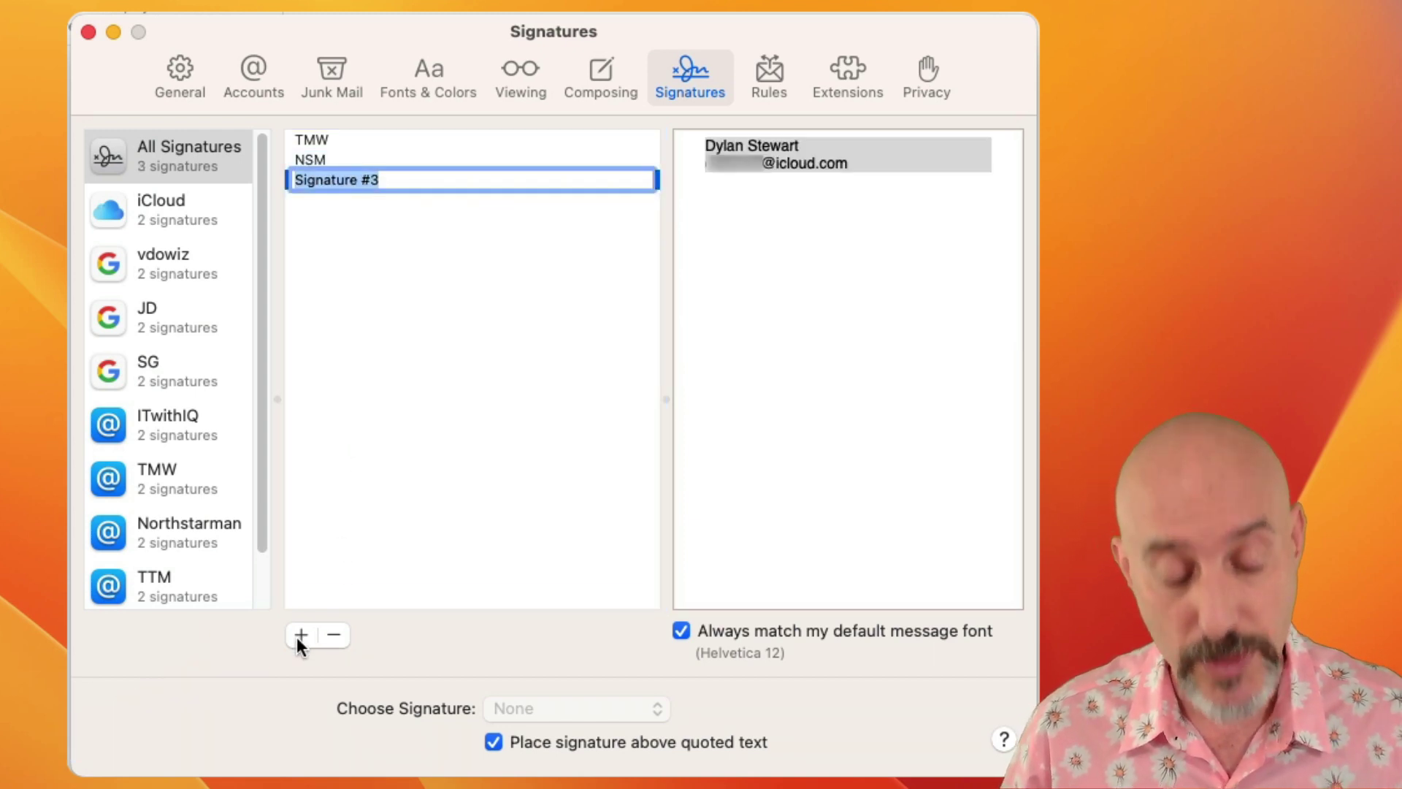
text(Basic)
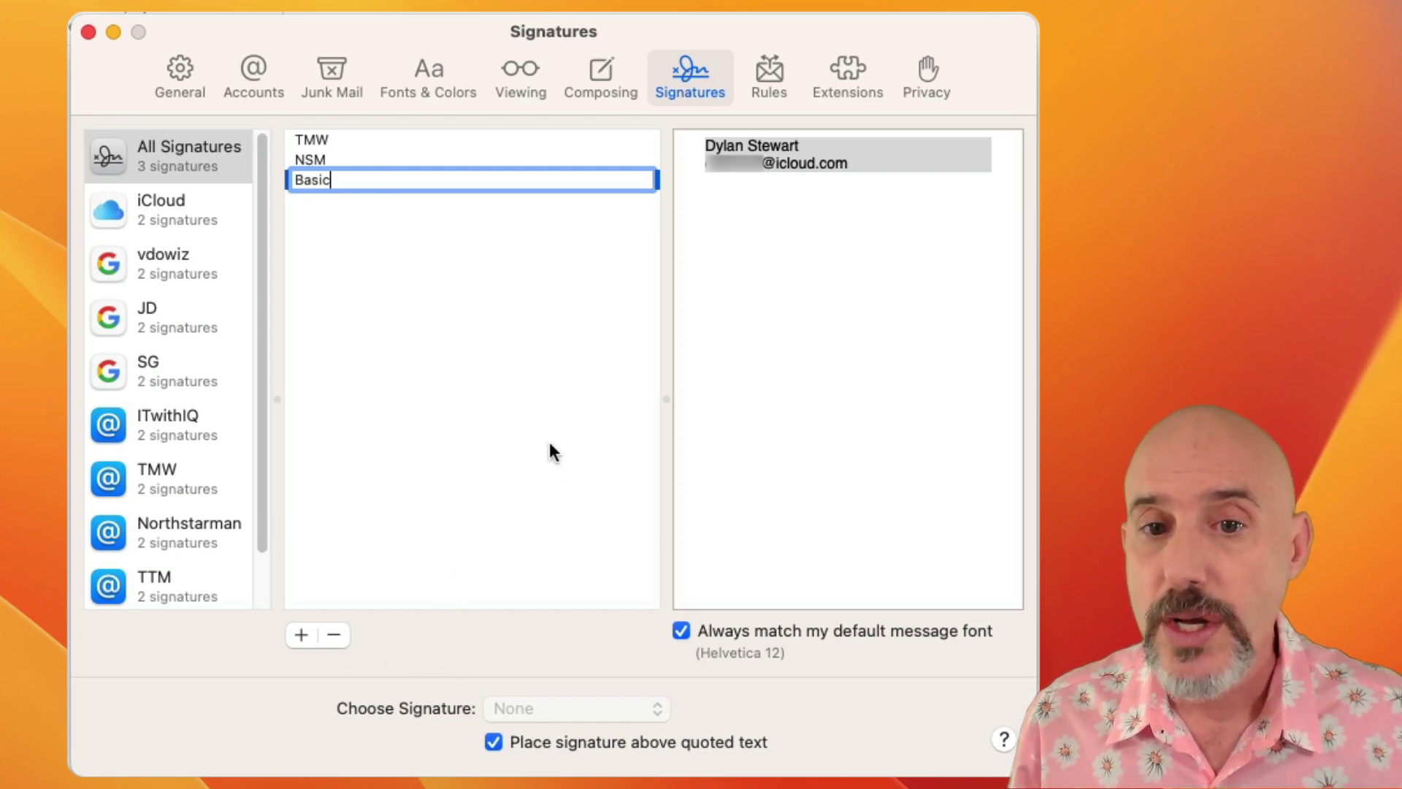
key(Return)
Below the name, replace the signature's email address with a different one on its own line
click(805, 147)
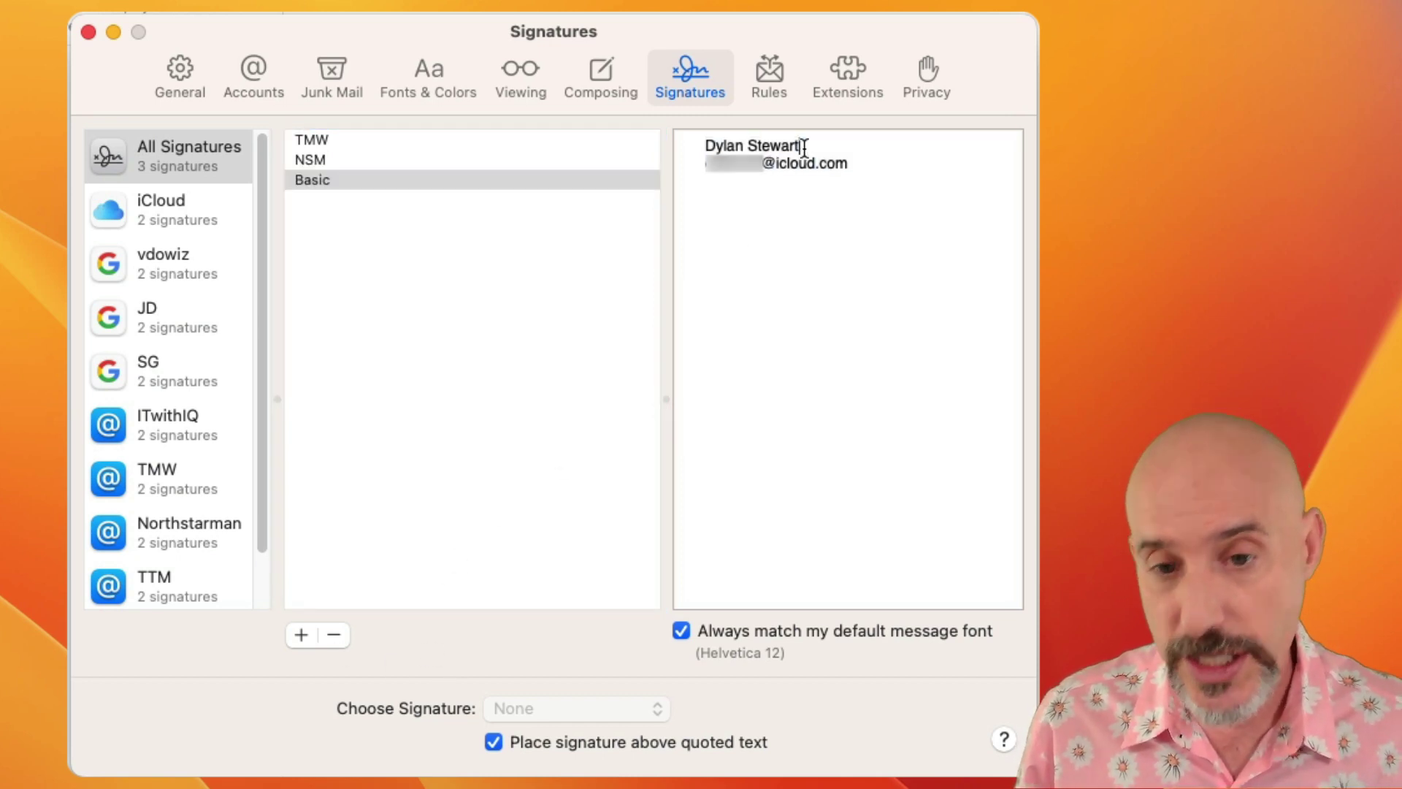
key(Return)
drag(871, 196, 680, 181)
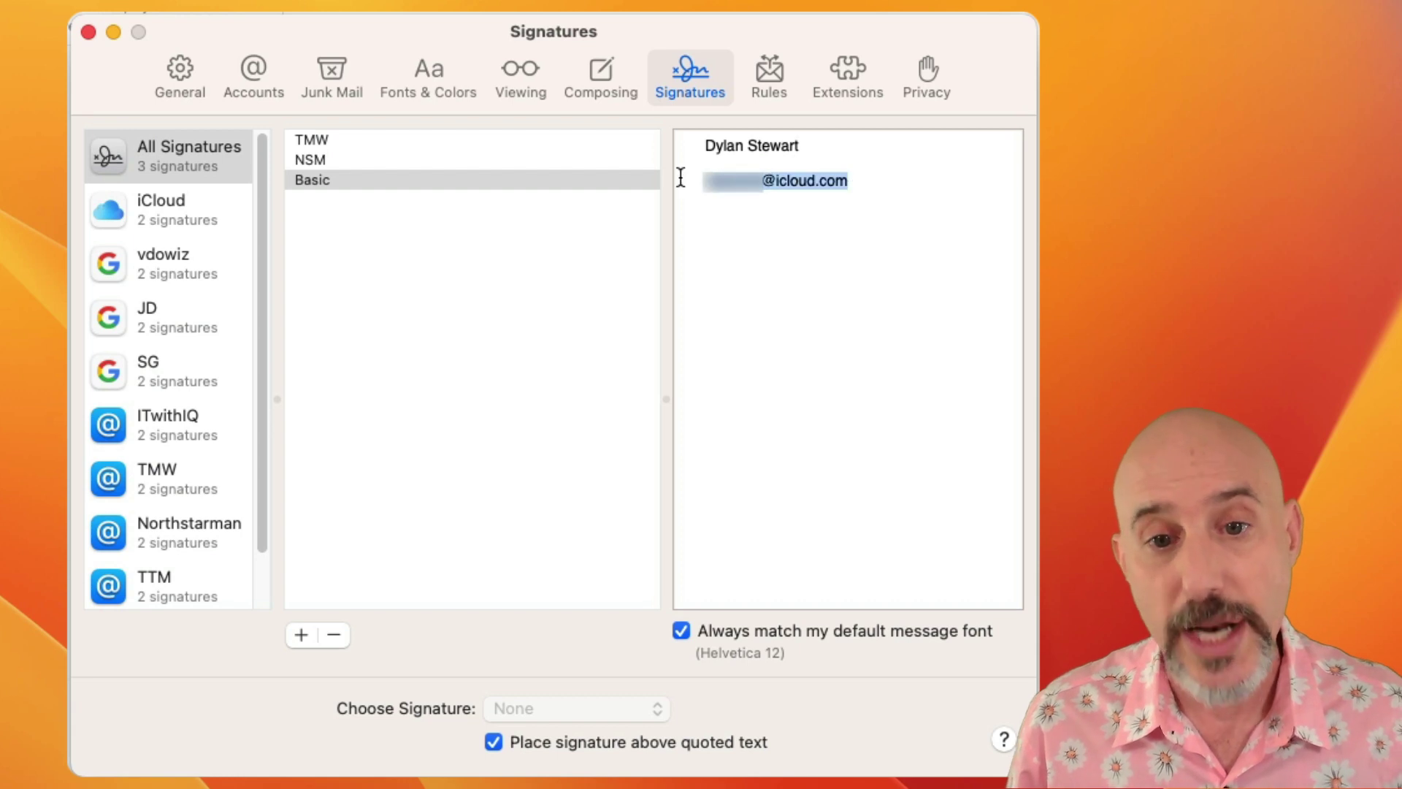
key(Return)
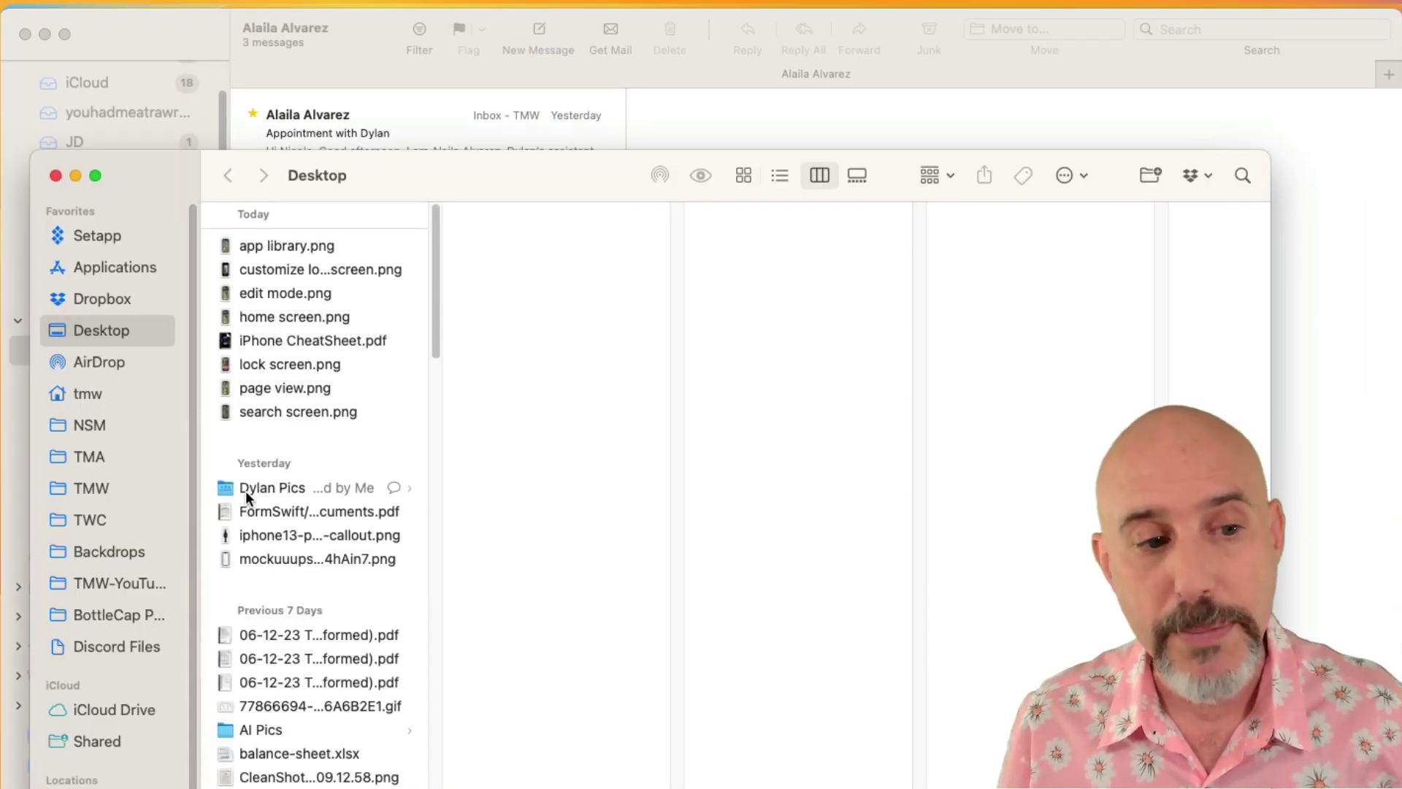
Drag the profile photo from the pictures folder into the Basic signature and select the name
click(272, 513)
drag(493, 343, 948, 384)
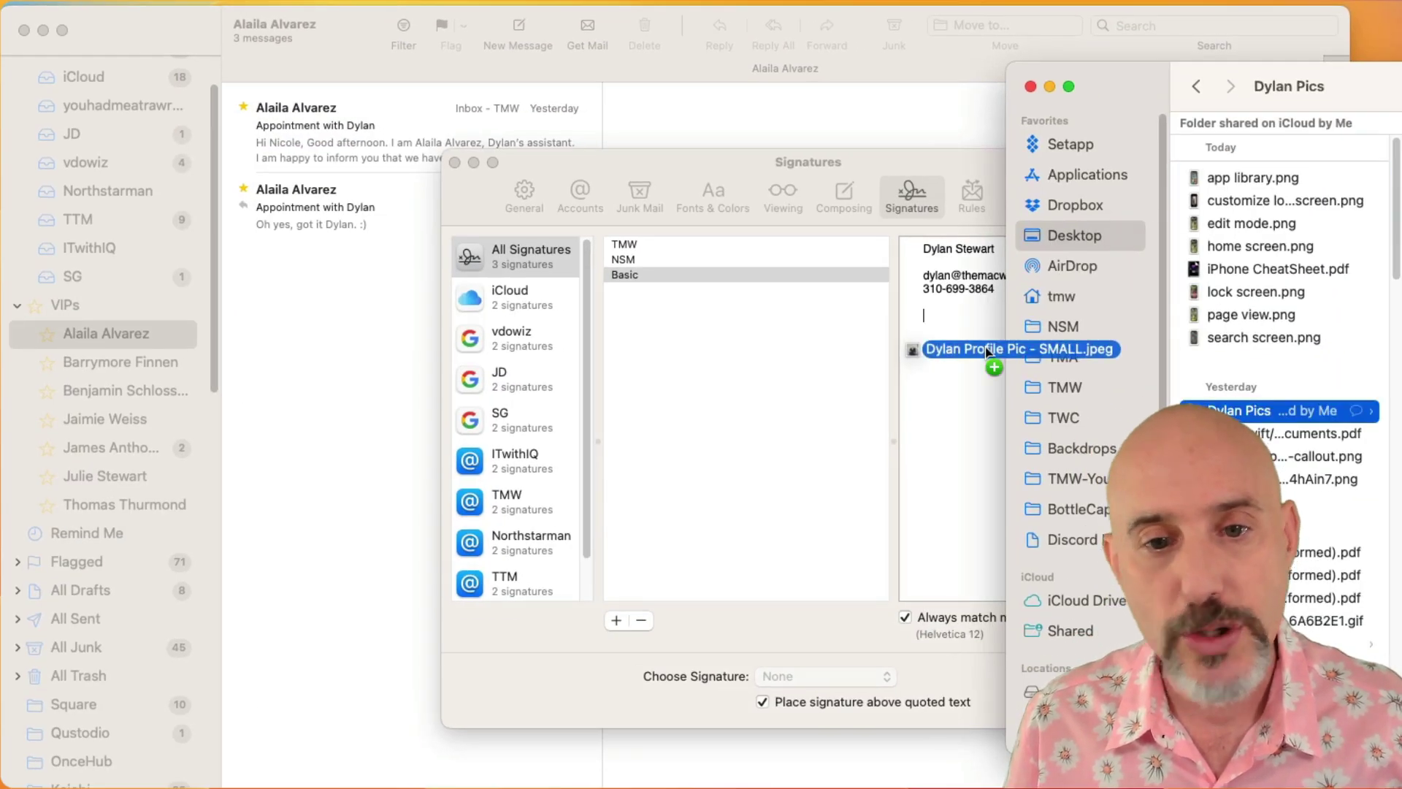
click(941, 401)
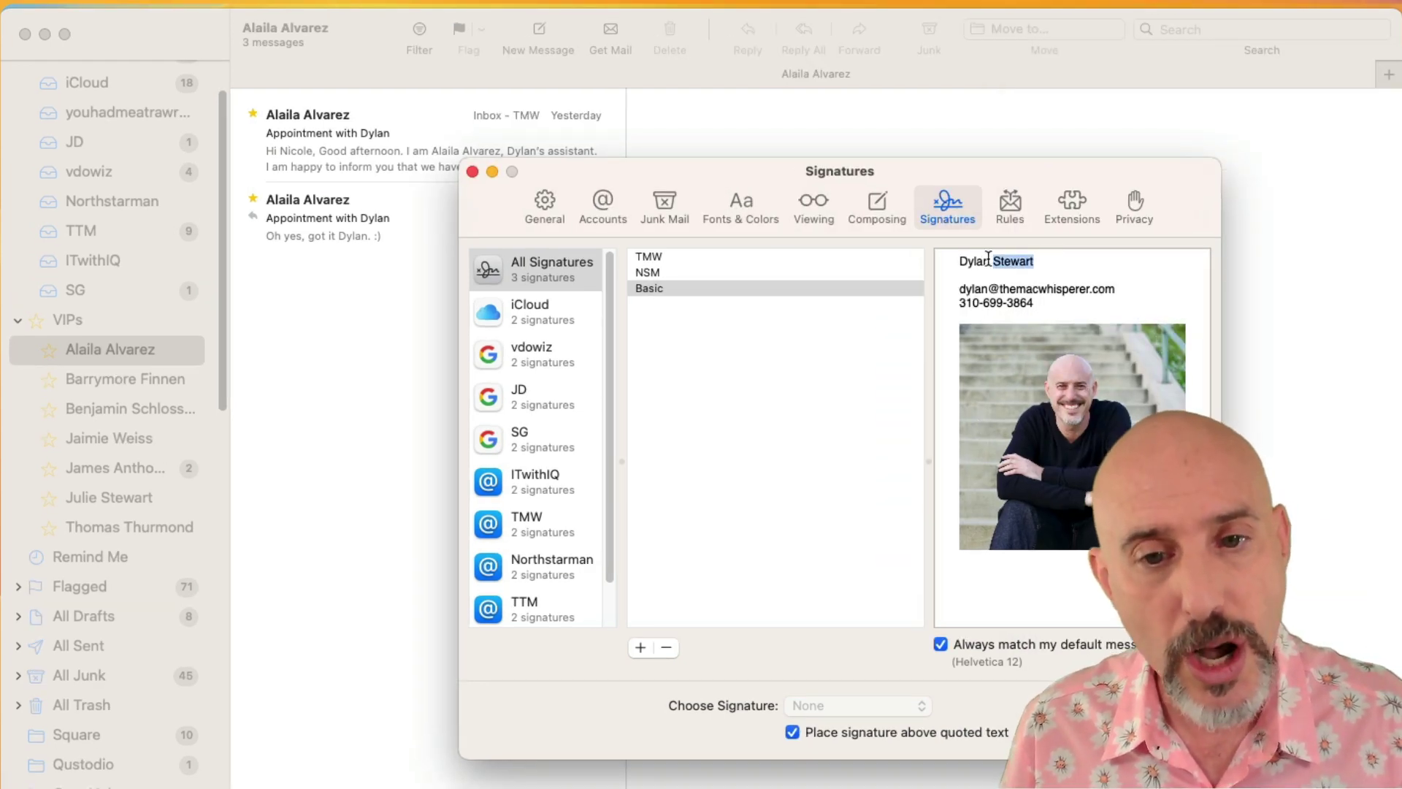
drag(1050, 261, 949, 260)
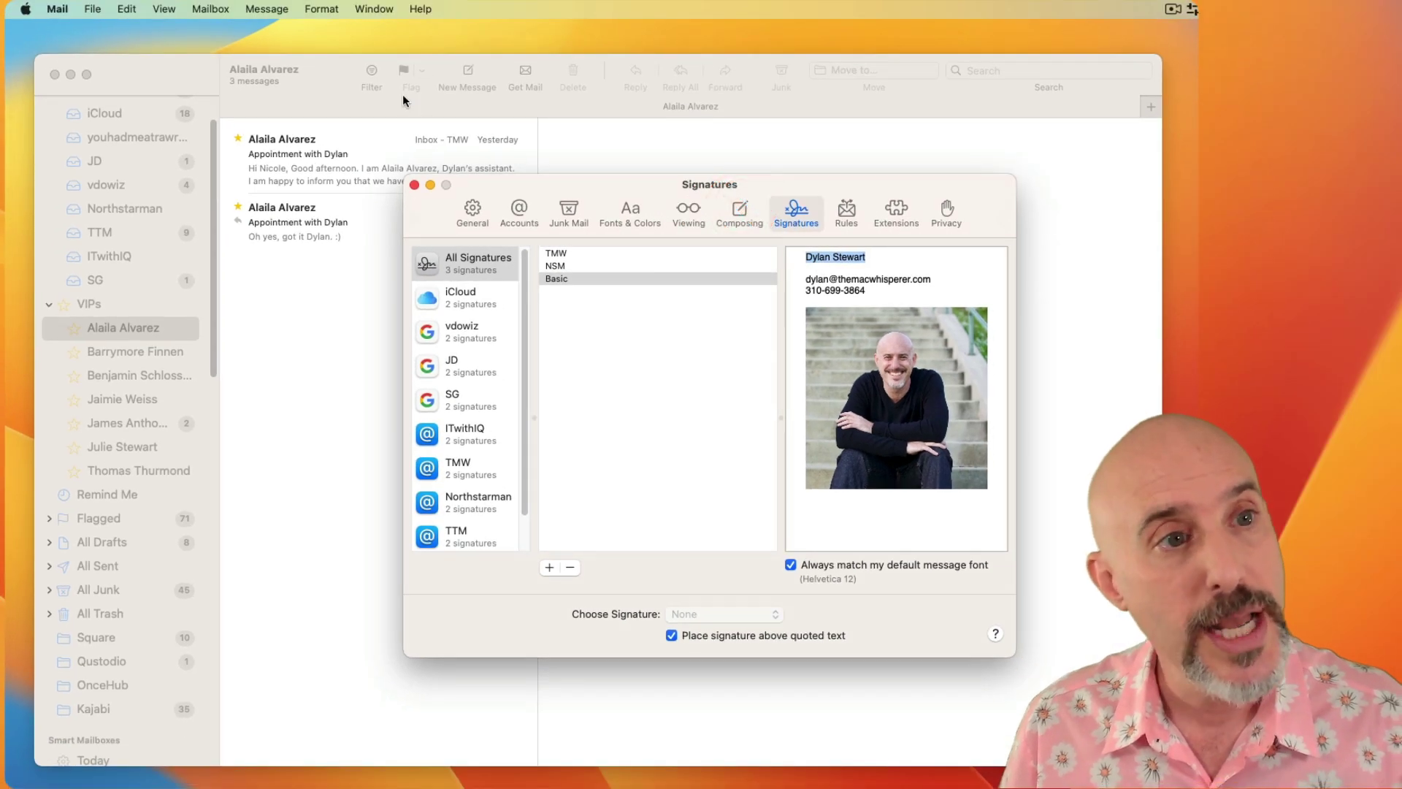
Style the signature's name as red Freehand italic at size 18 via Show Fonts
click(321, 10)
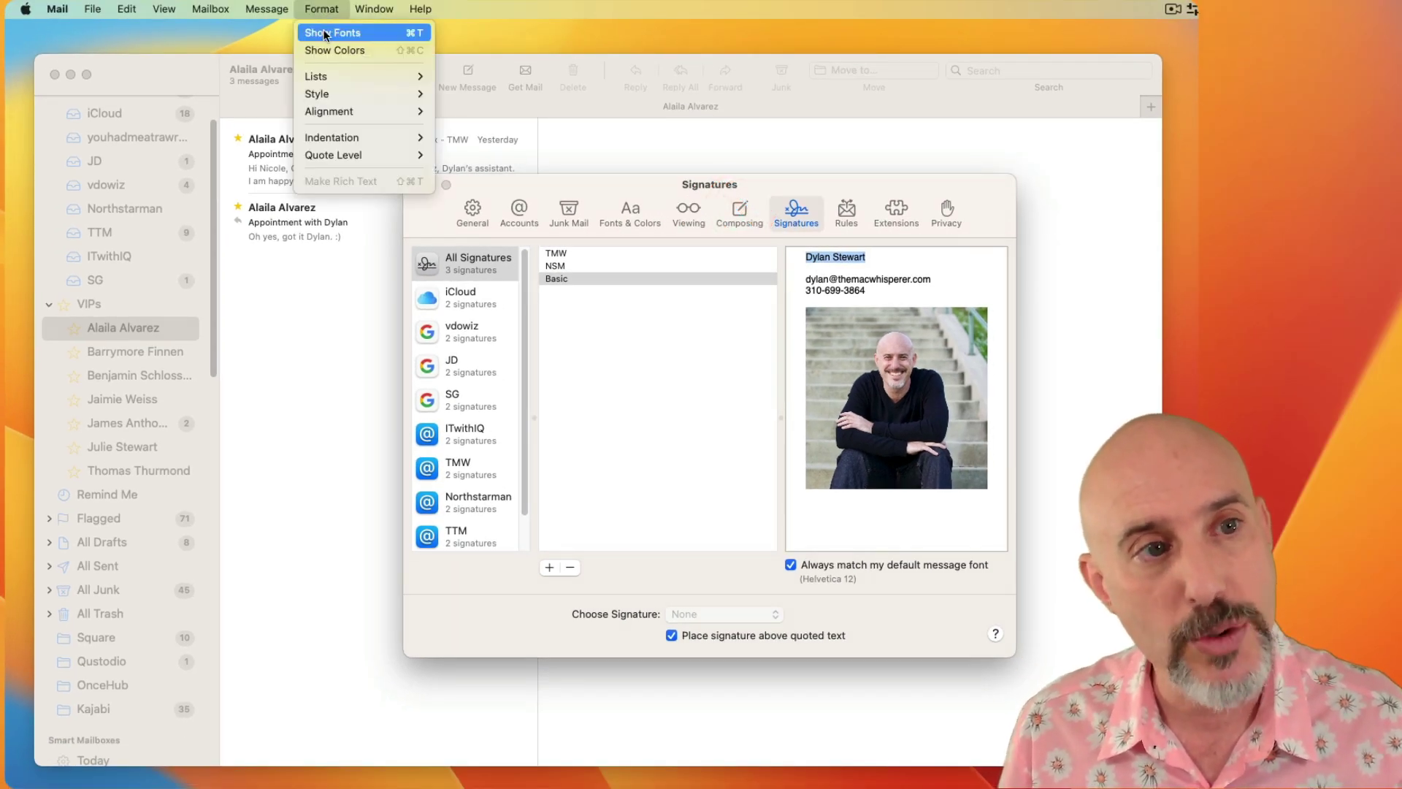
click(380, 36)
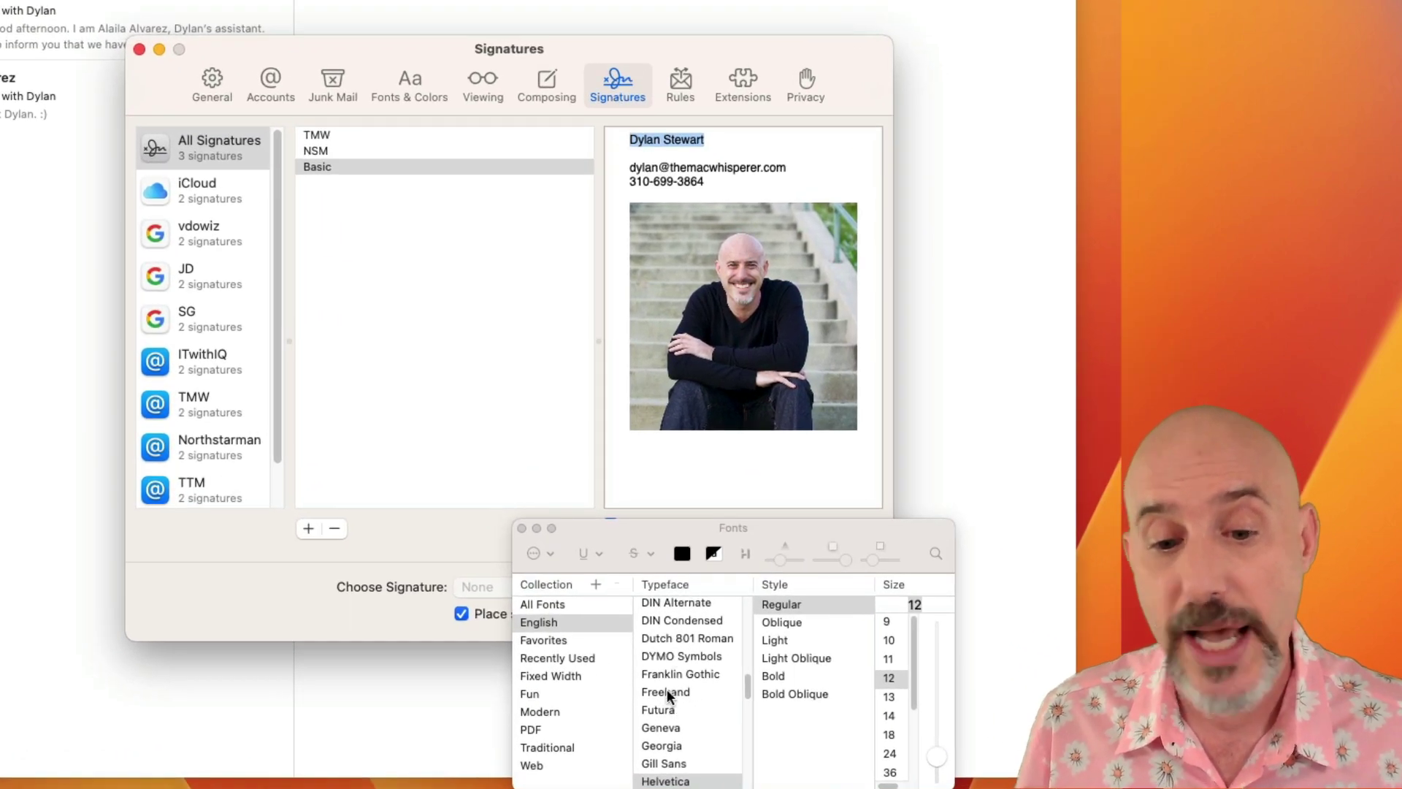
click(667, 690)
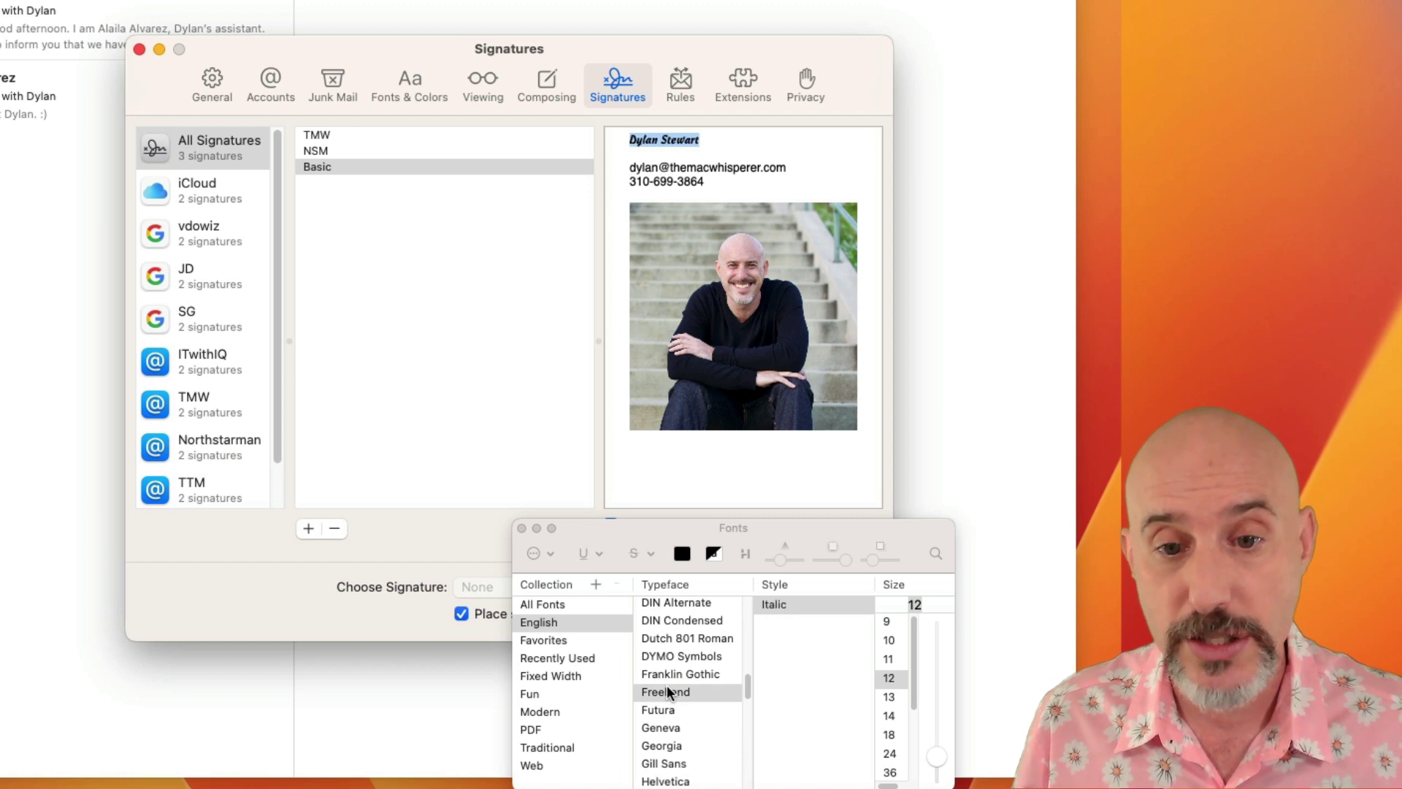
click(886, 735)
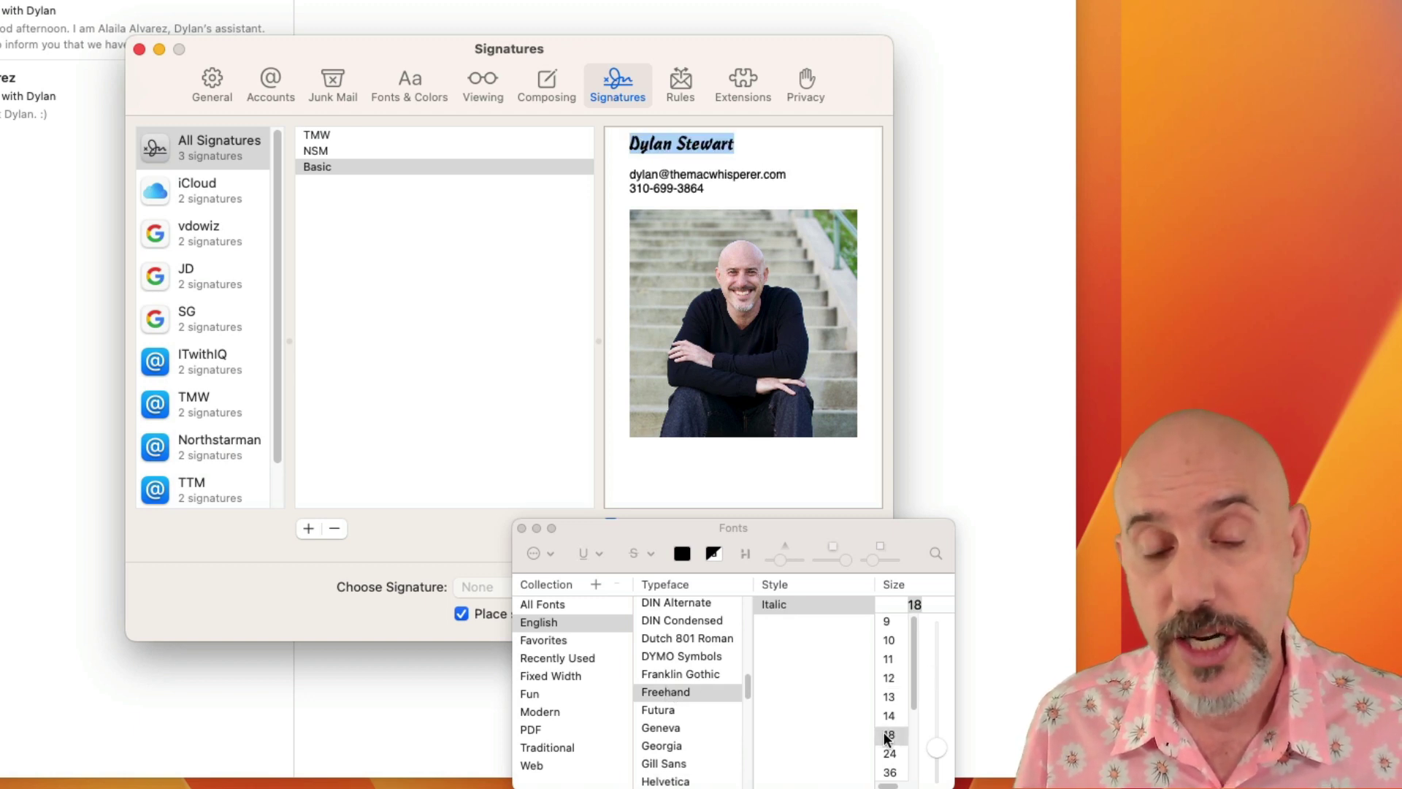
click(682, 556)
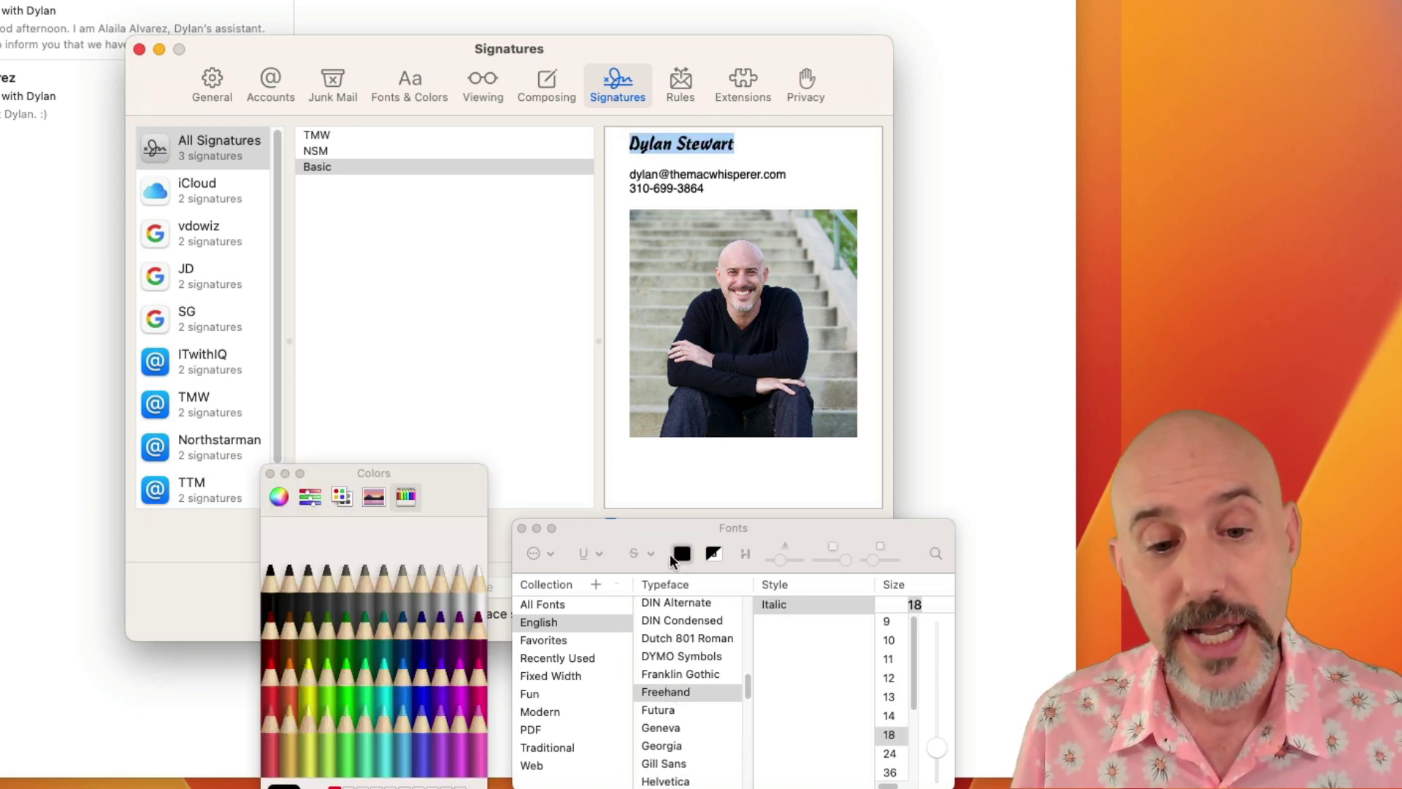
click(271, 672)
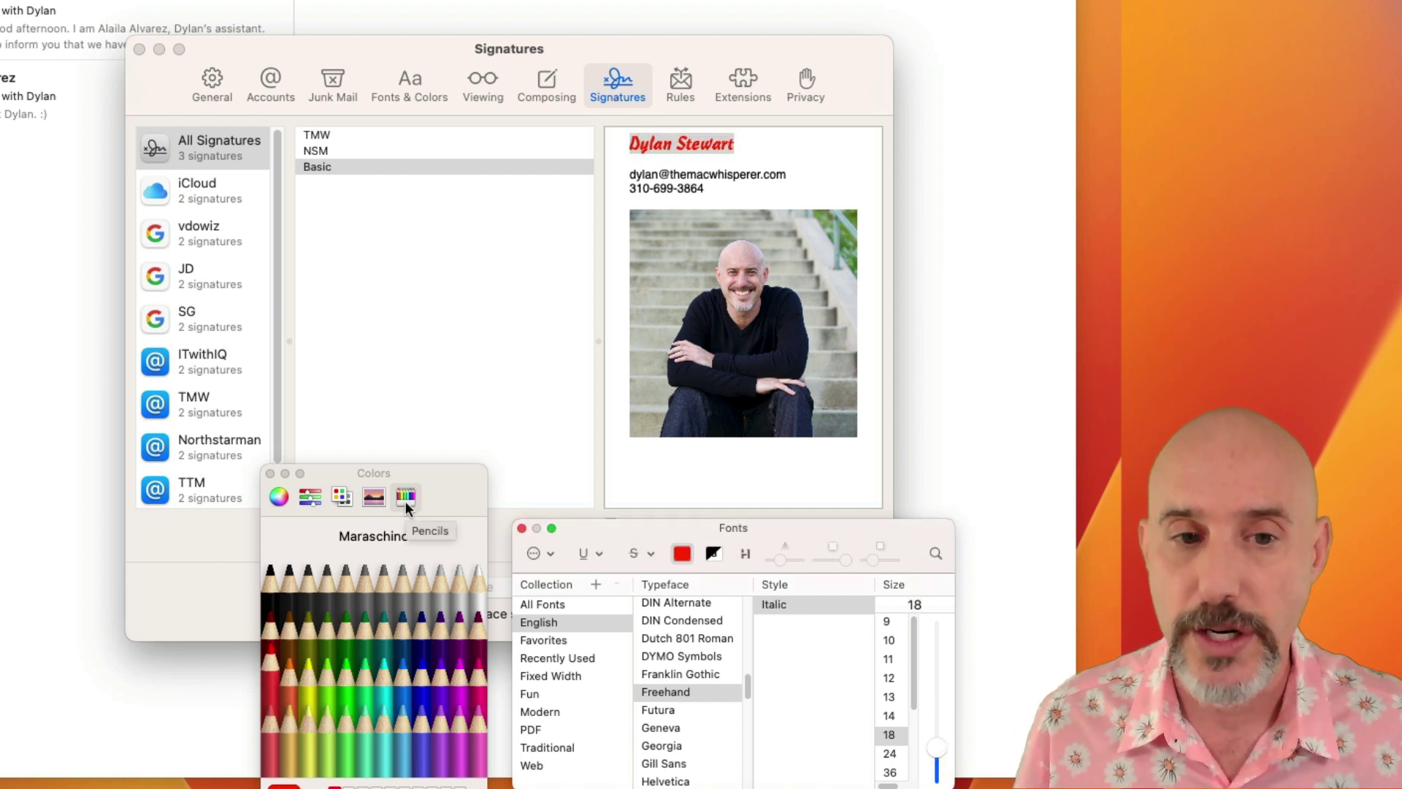
click(431, 350)
Close the font panels and add the Basic signature to the iCloud and a second account
click(272, 474)
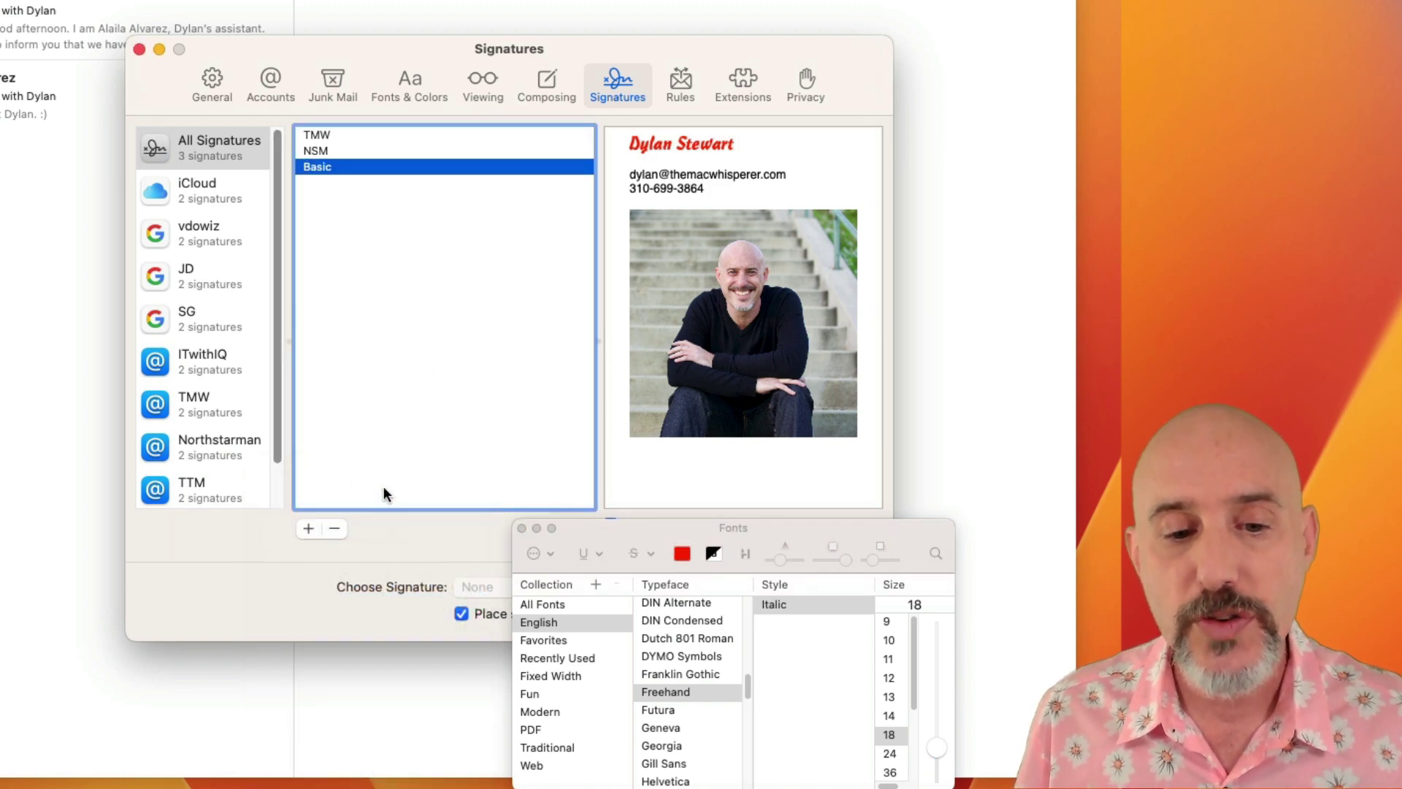
click(522, 528)
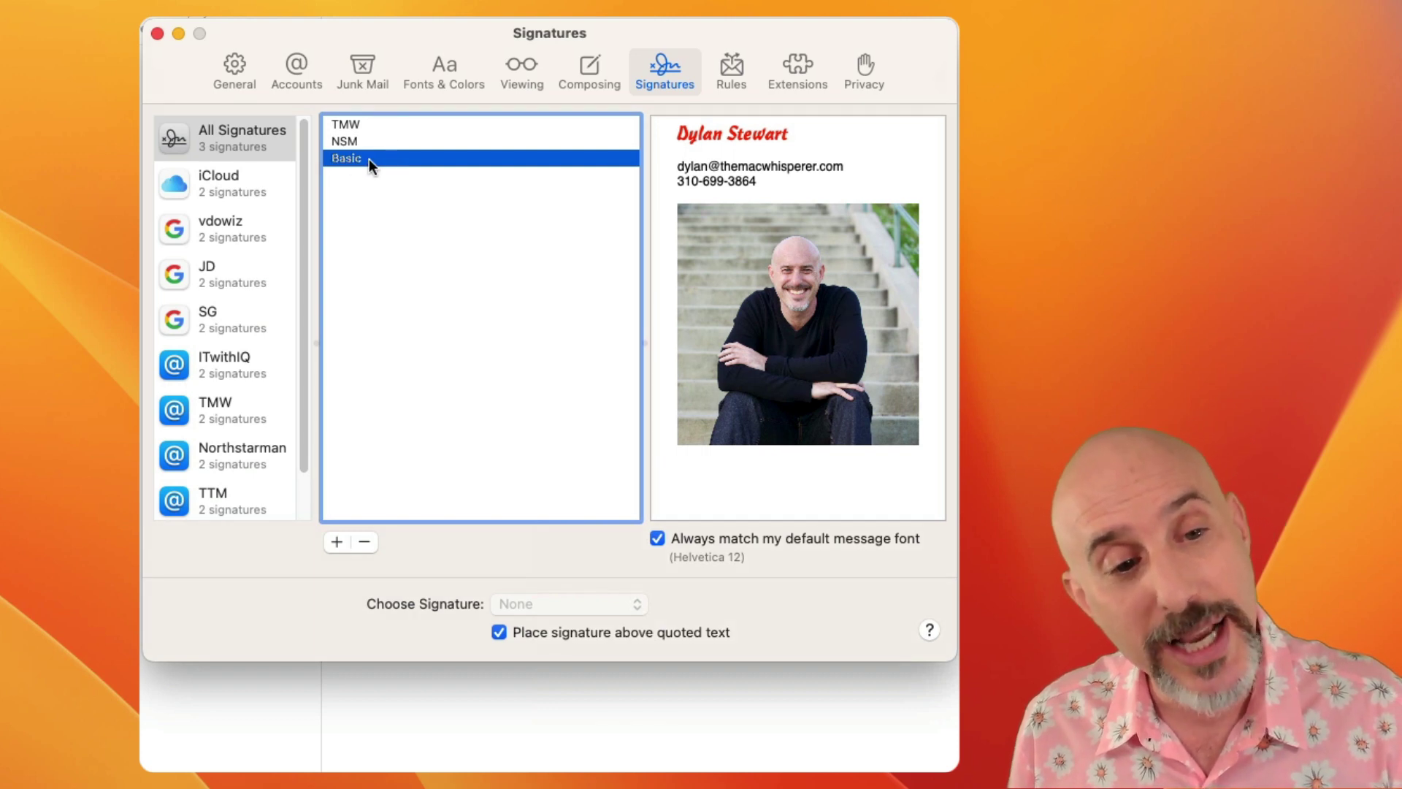
click(238, 183)
drag(238, 183, 238, 183)
drag(392, 162, 247, 225)
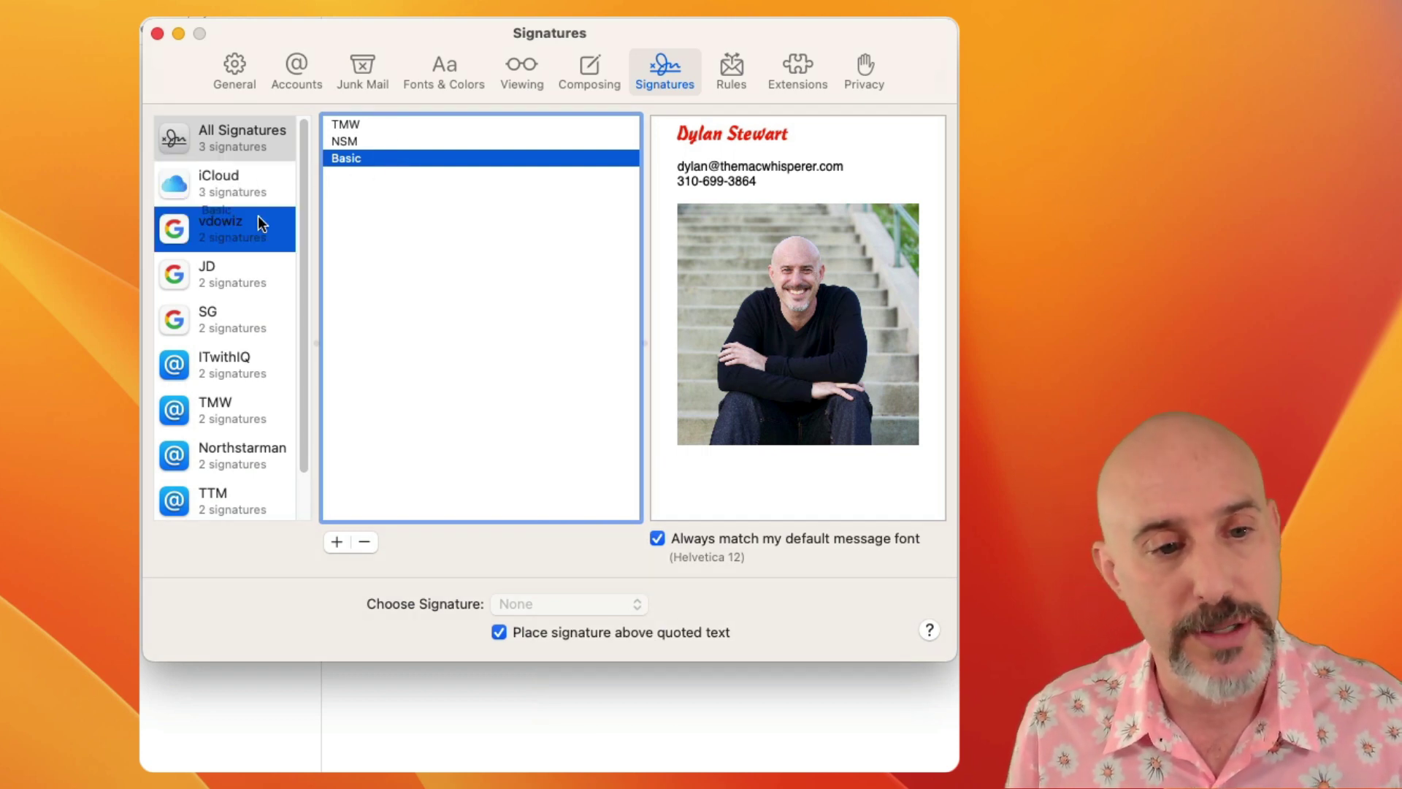
Set Basic as the iCloud account's chosen default signature
click(217, 187)
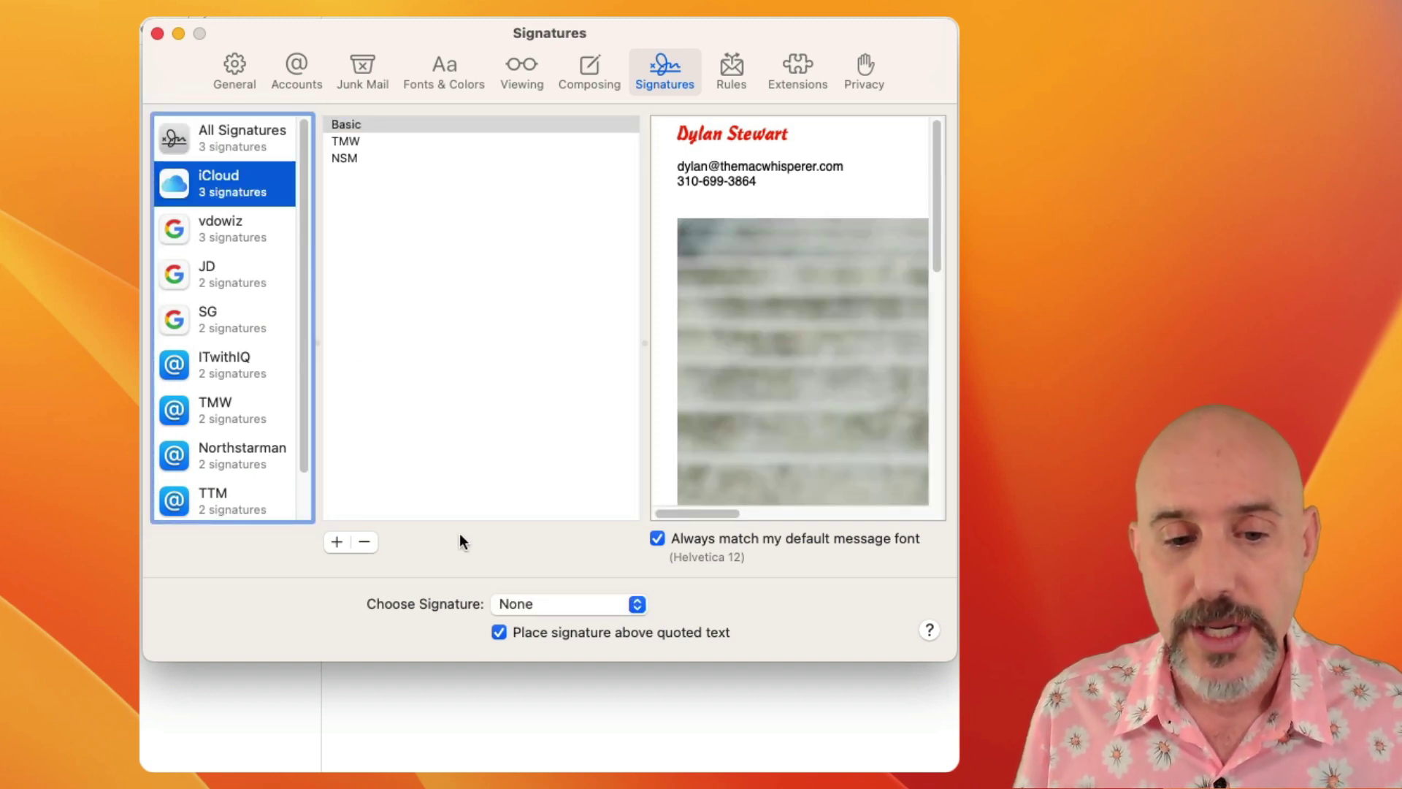
click(555, 606)
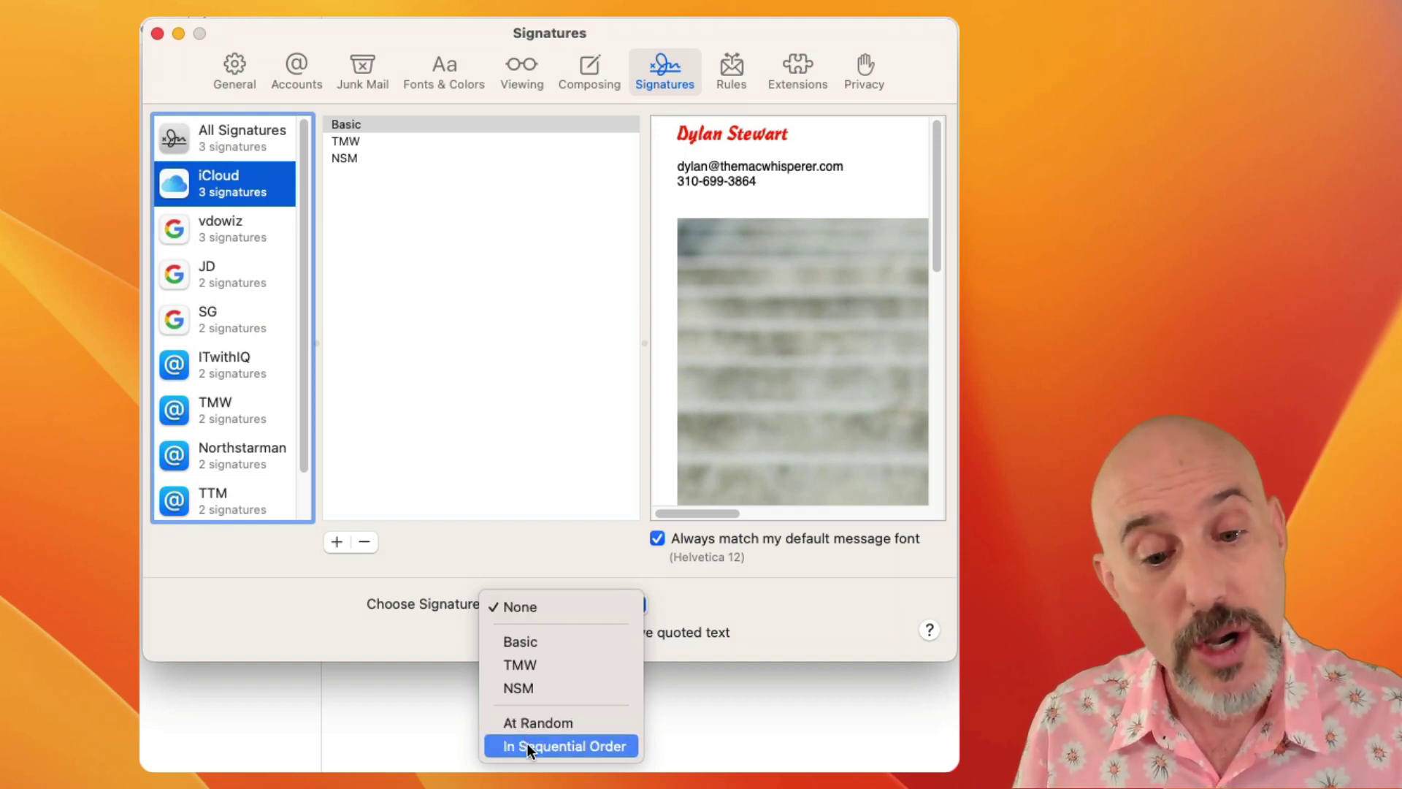
click(521, 643)
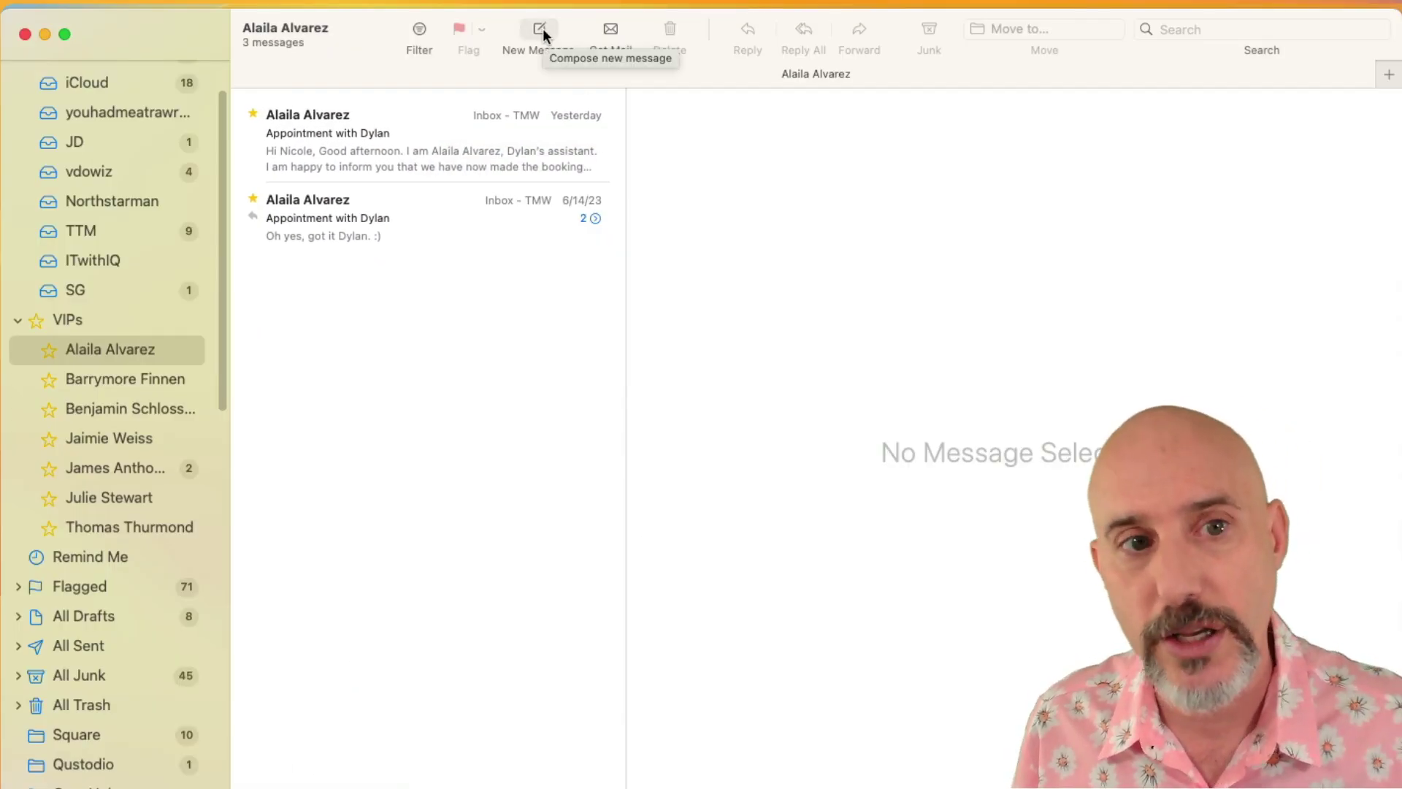
Start a new message and try the TMW and None signatures before returning to Basic
click(542, 27)
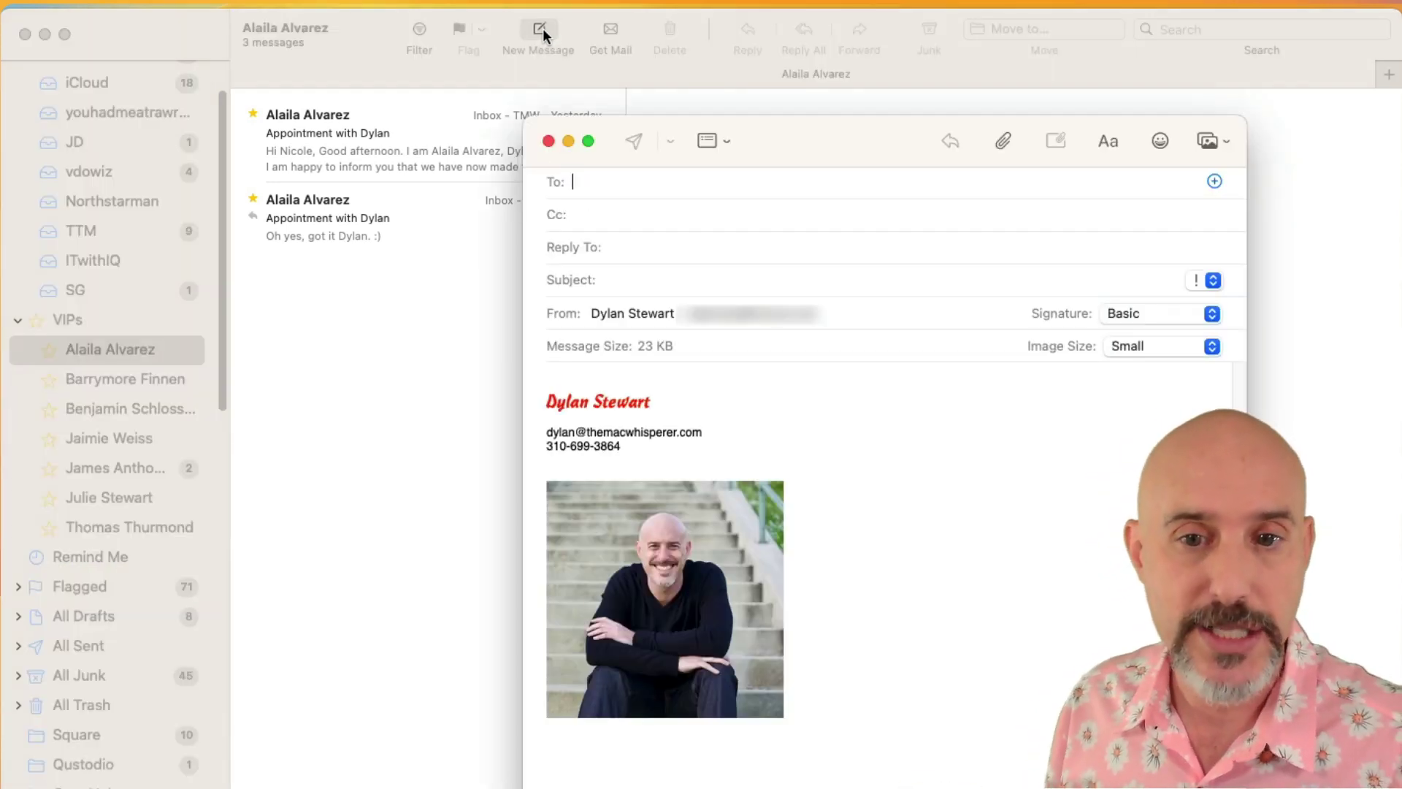
click(1133, 315)
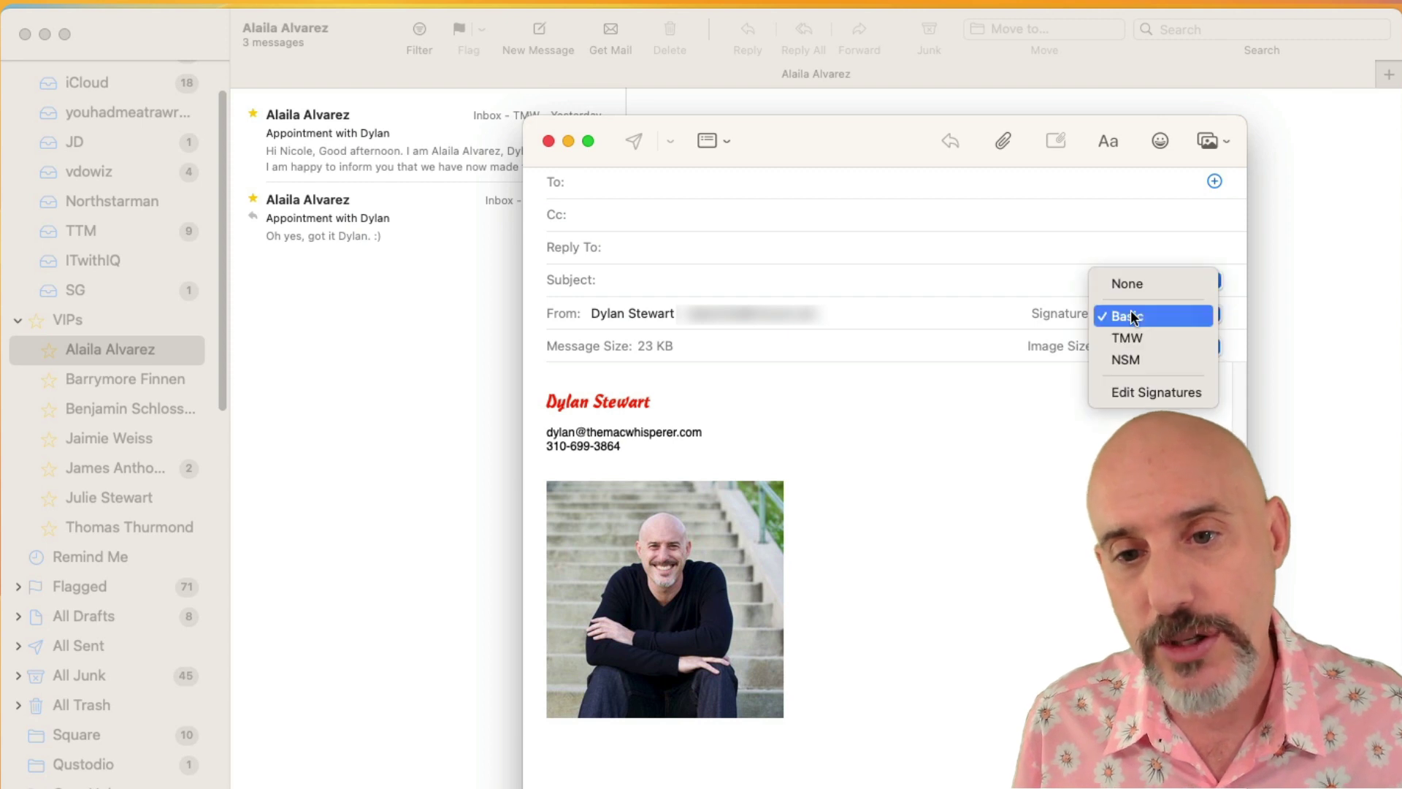
click(1131, 338)
click(1133, 314)
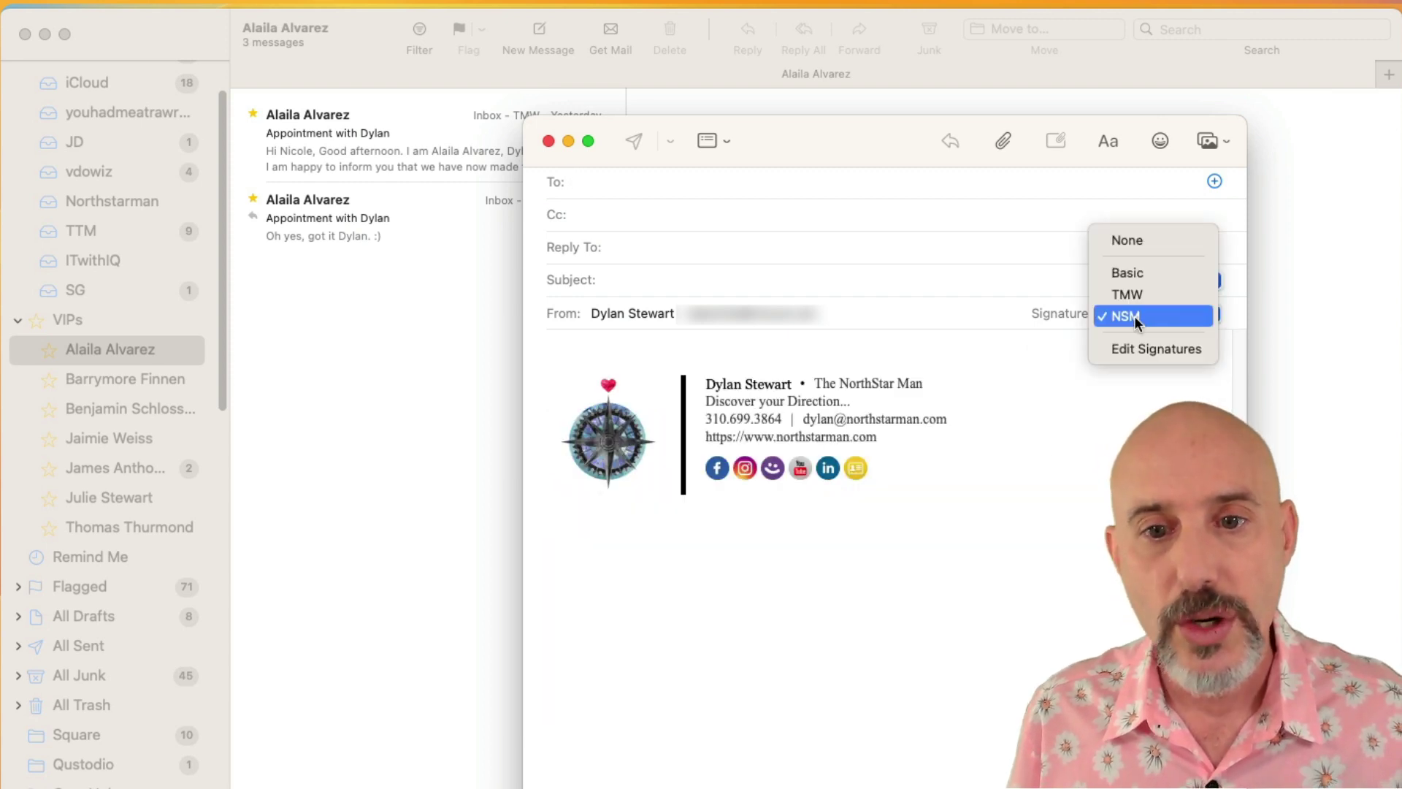
click(1132, 232)
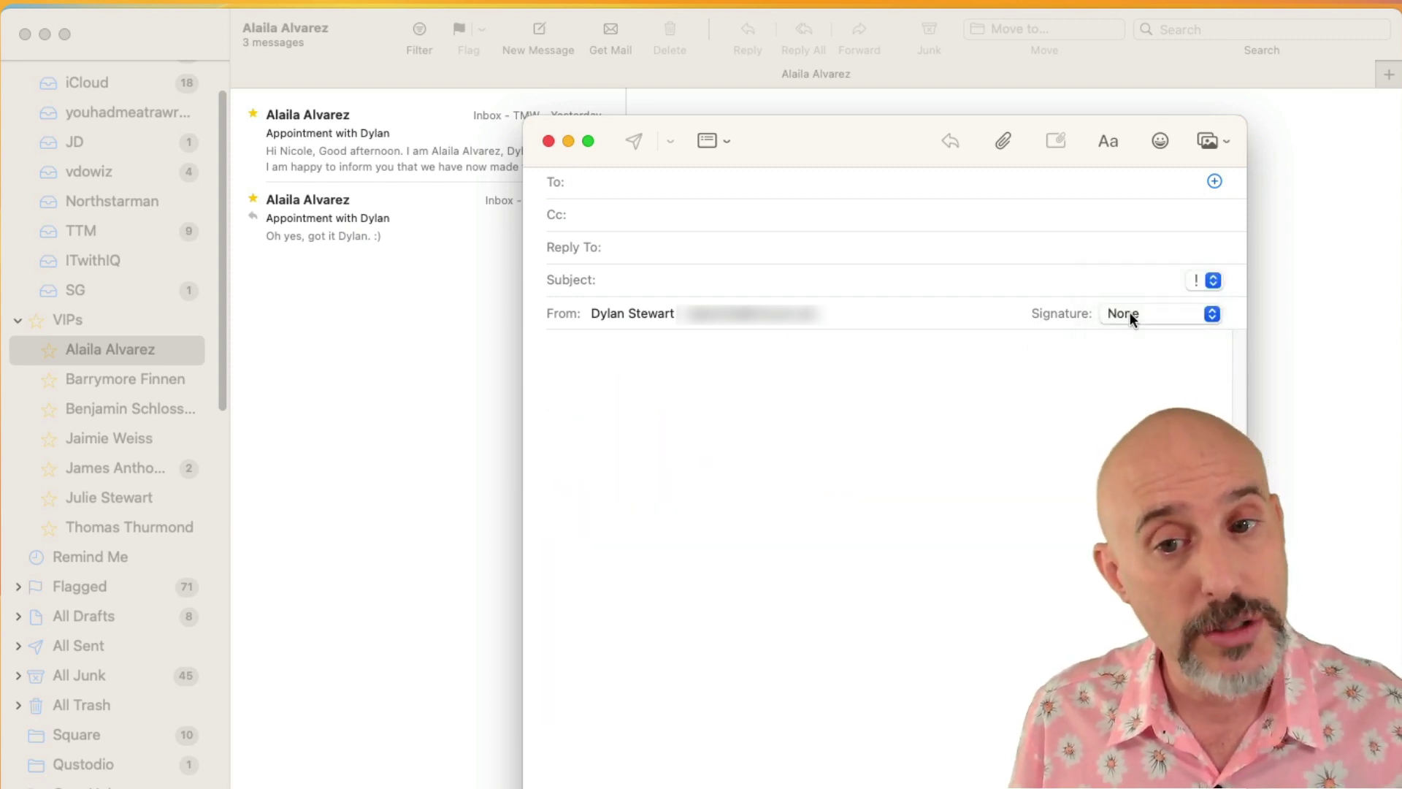
click(1129, 313)
click(1129, 349)
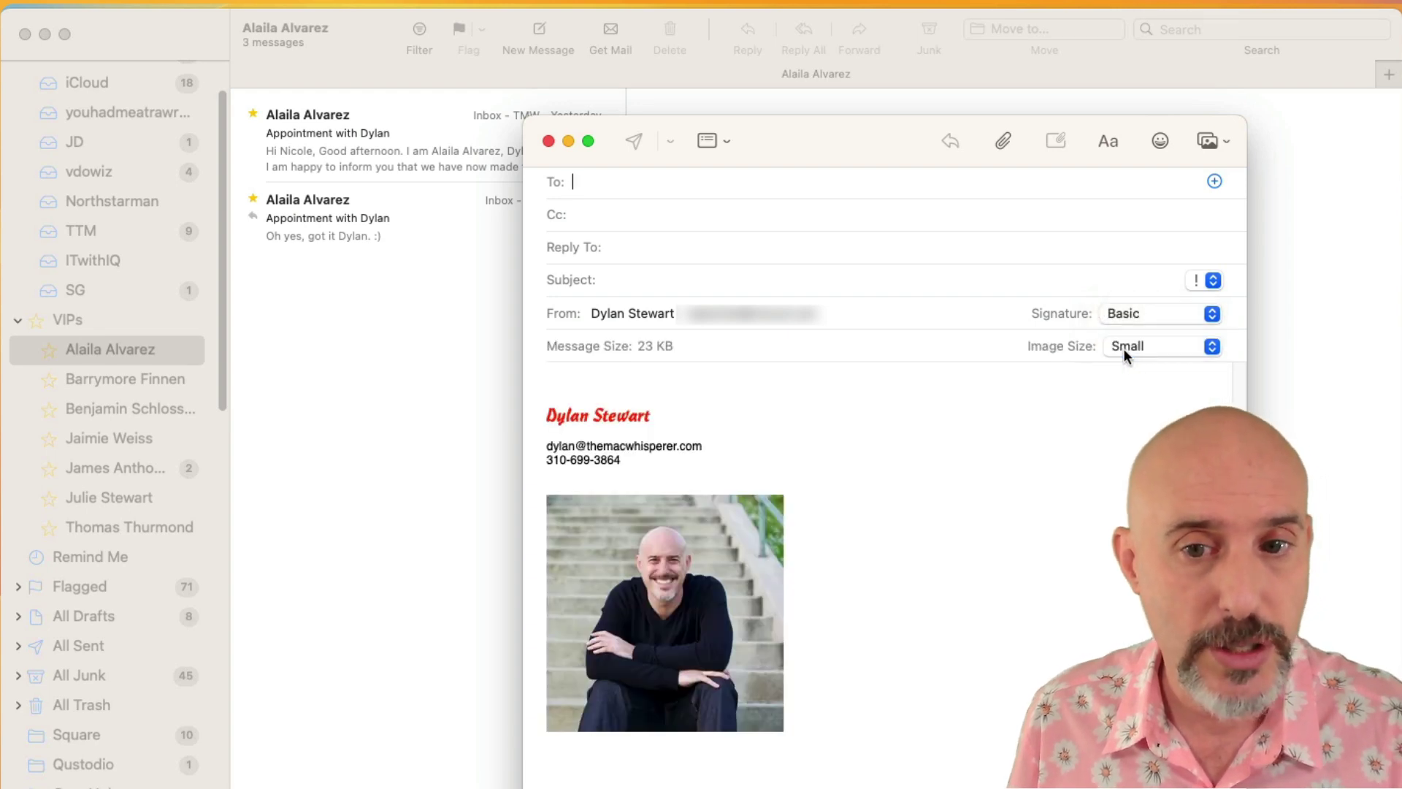
mouse_move(665, 613)
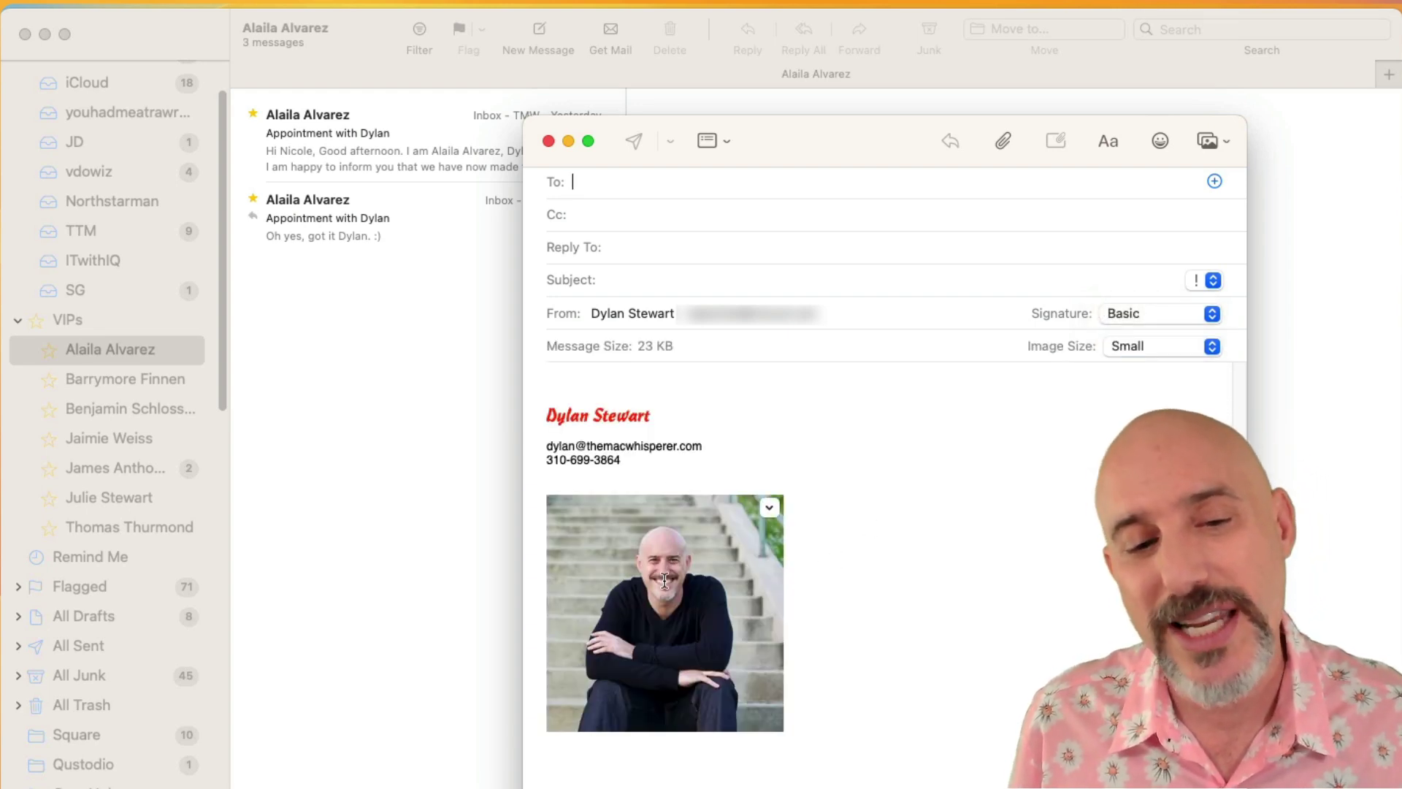
Show the signature photo at Actual Size, then set it back to Small
click(1170, 350)
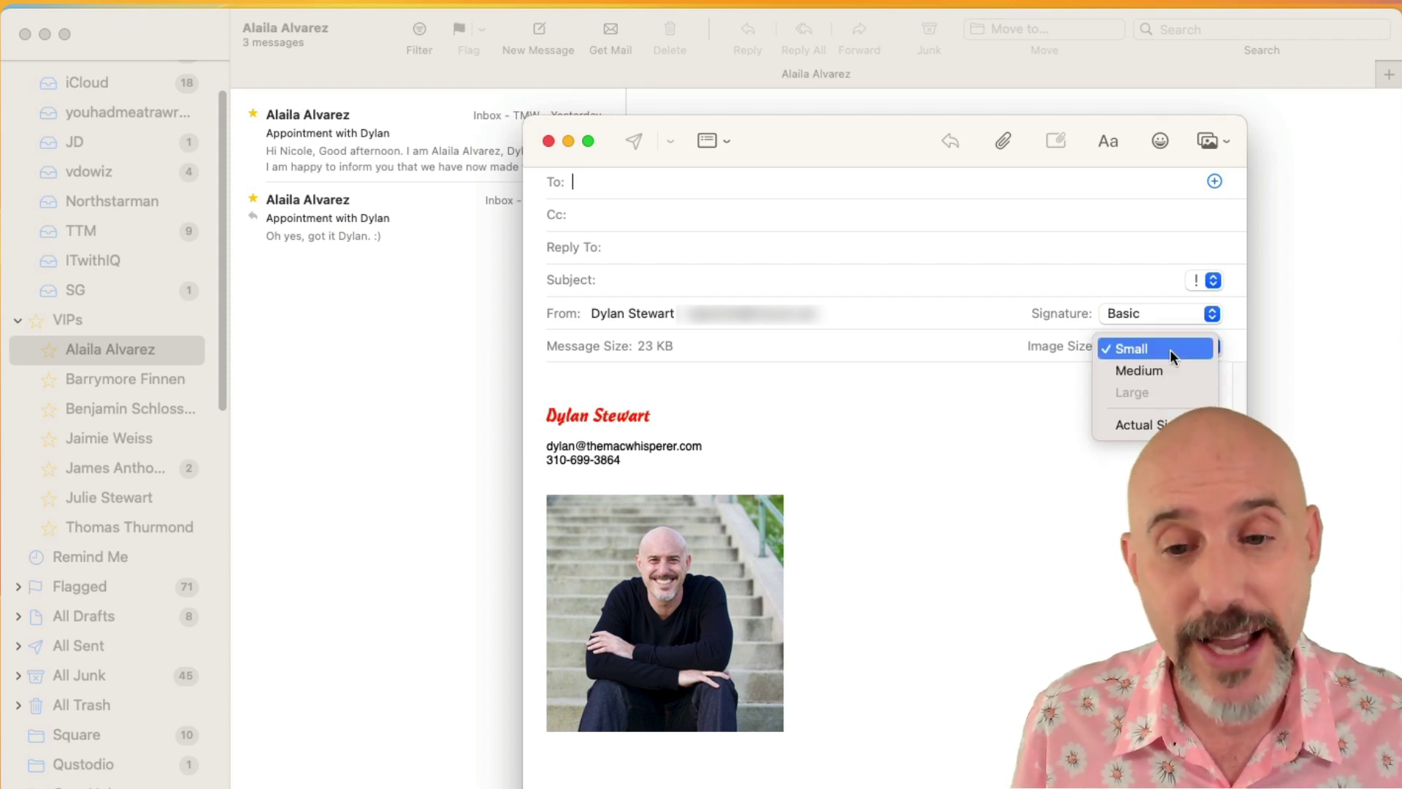
click(1155, 426)
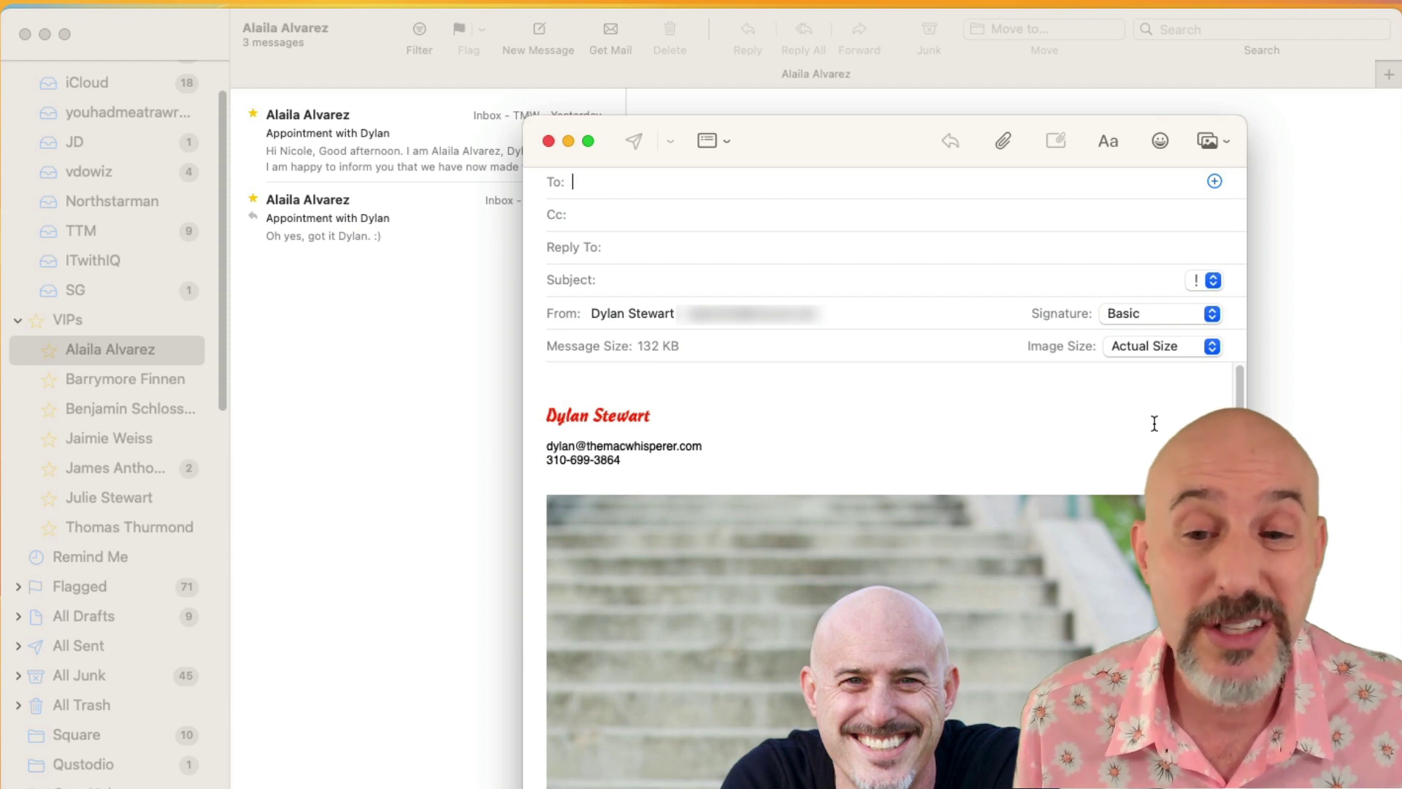
click(1162, 349)
click(1146, 273)
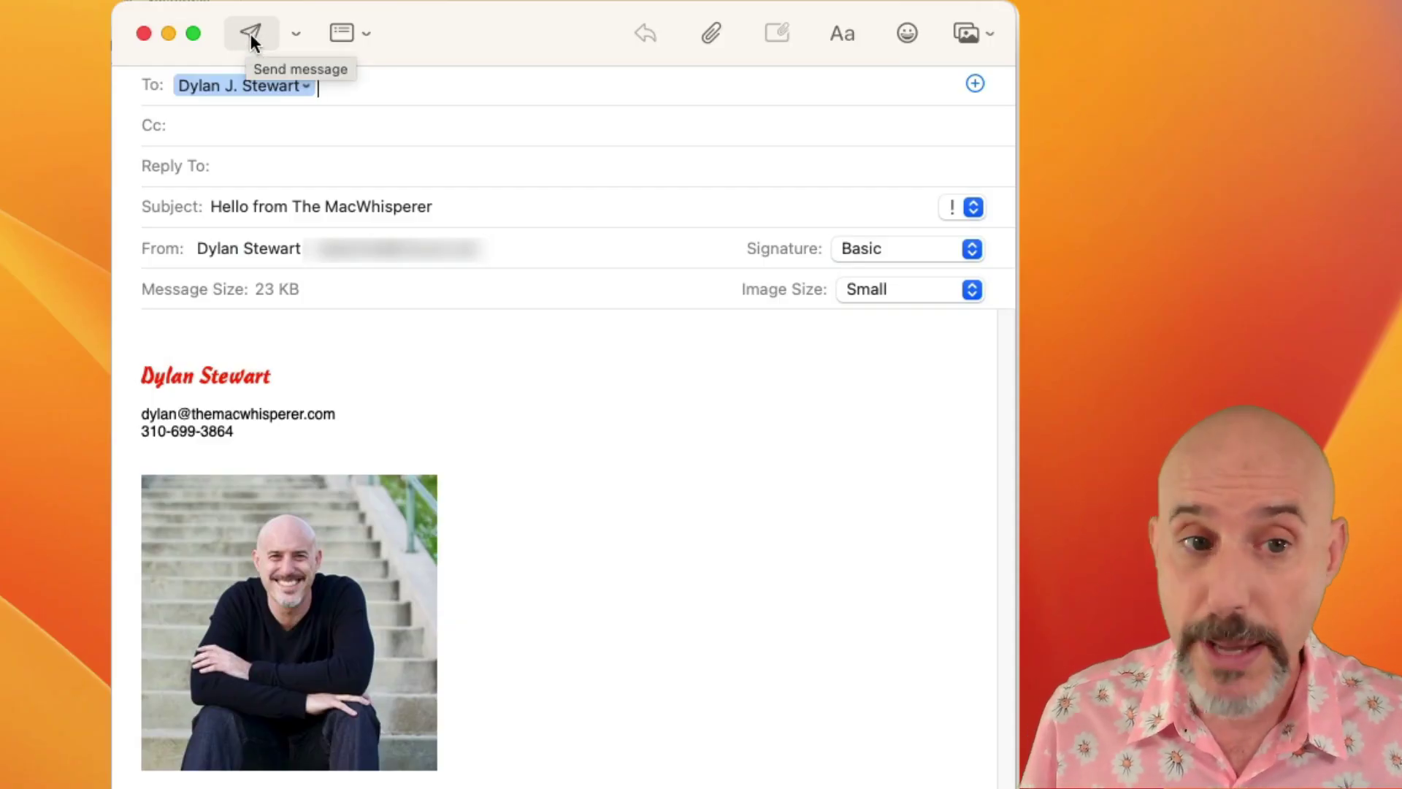
click(296, 34)
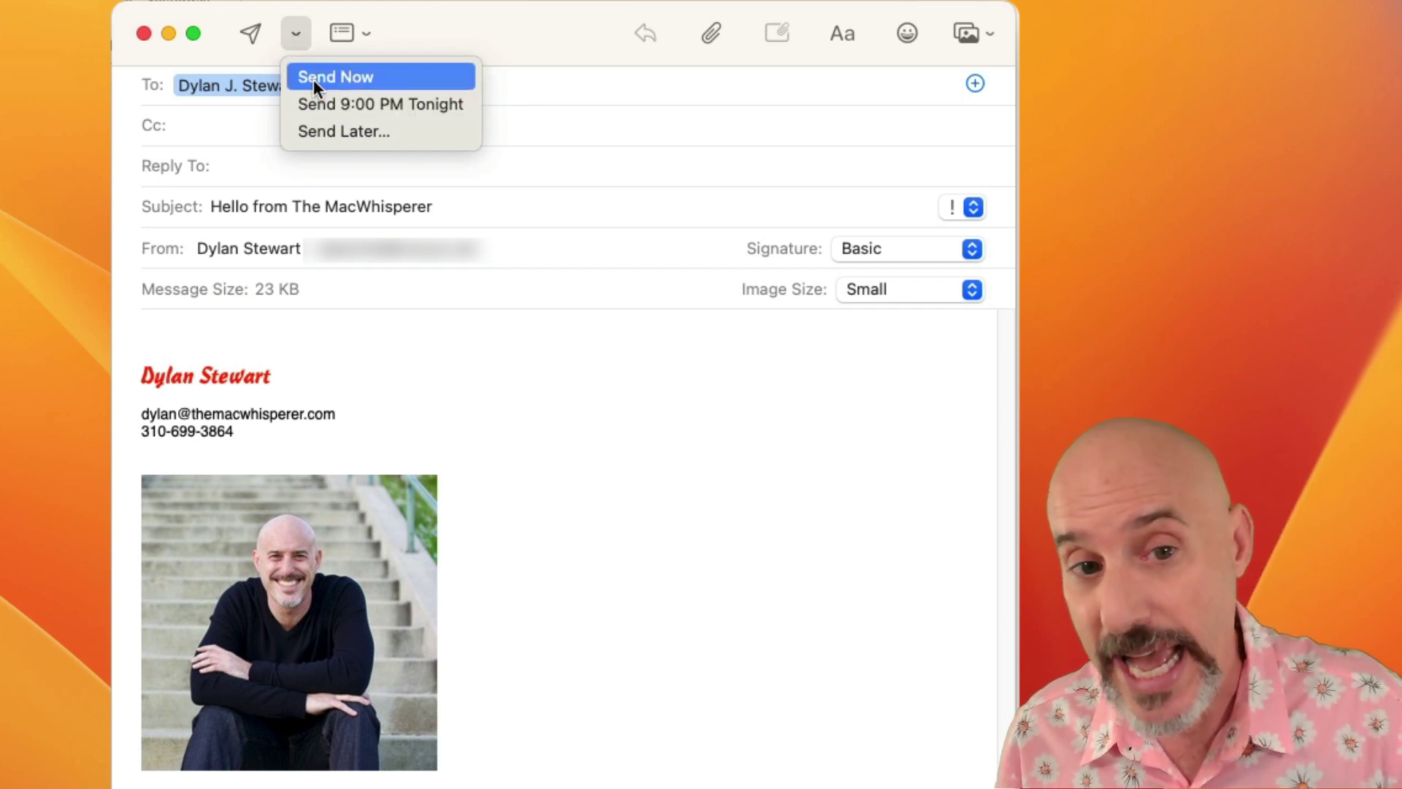
click(317, 136)
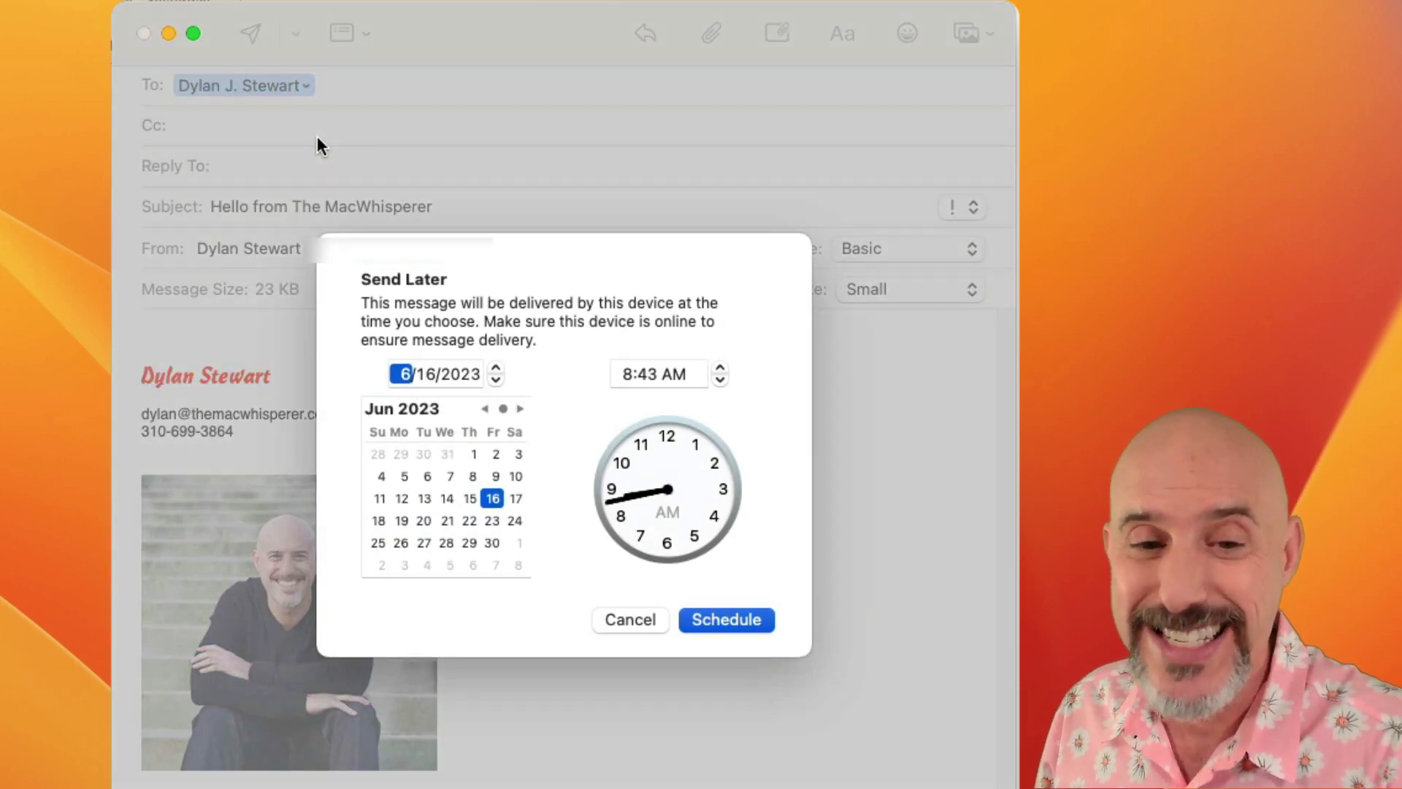
click(632, 617)
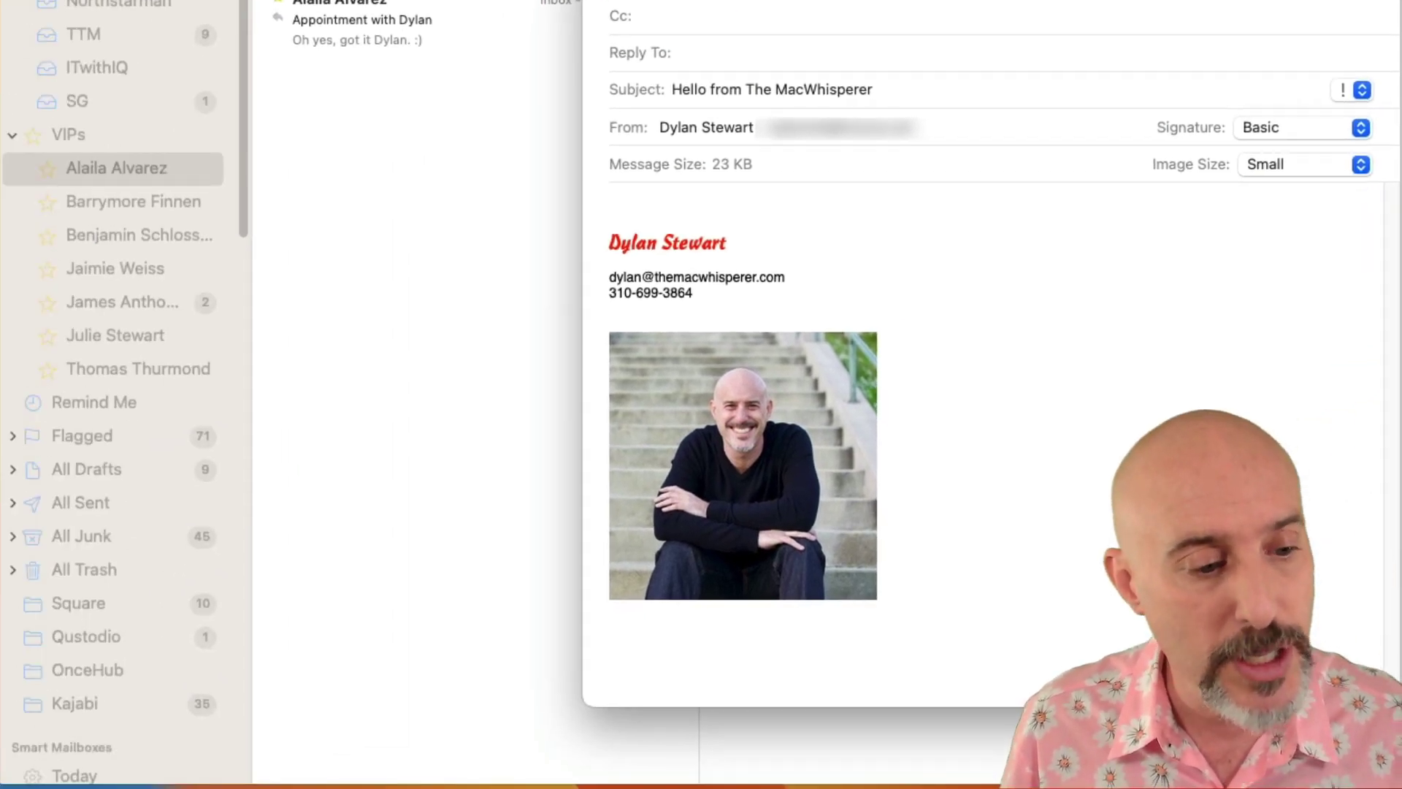
Send the Hello from The MacWhisperer message with Shift-Command-D, then Undo Send to recall it
key(super+shift+d)
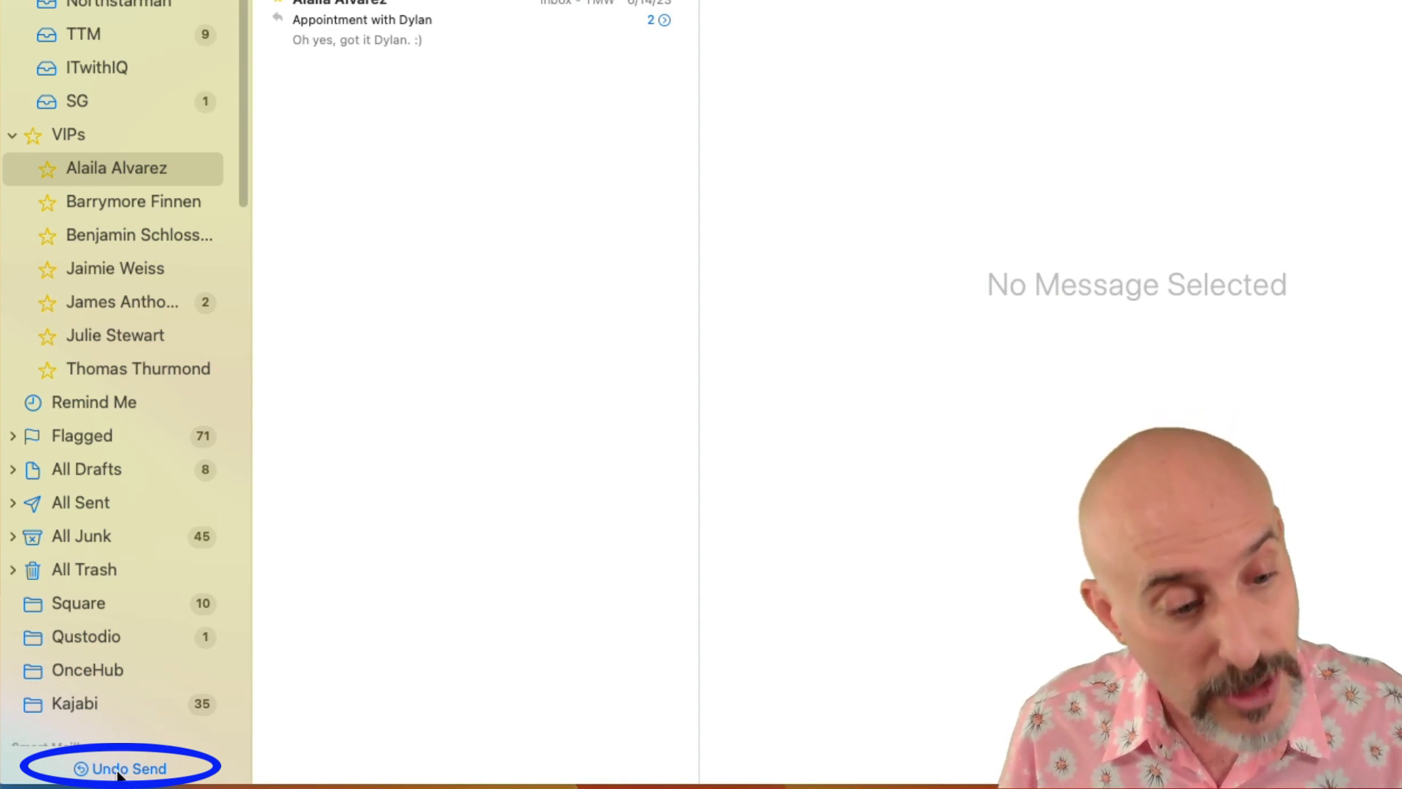
click(120, 767)
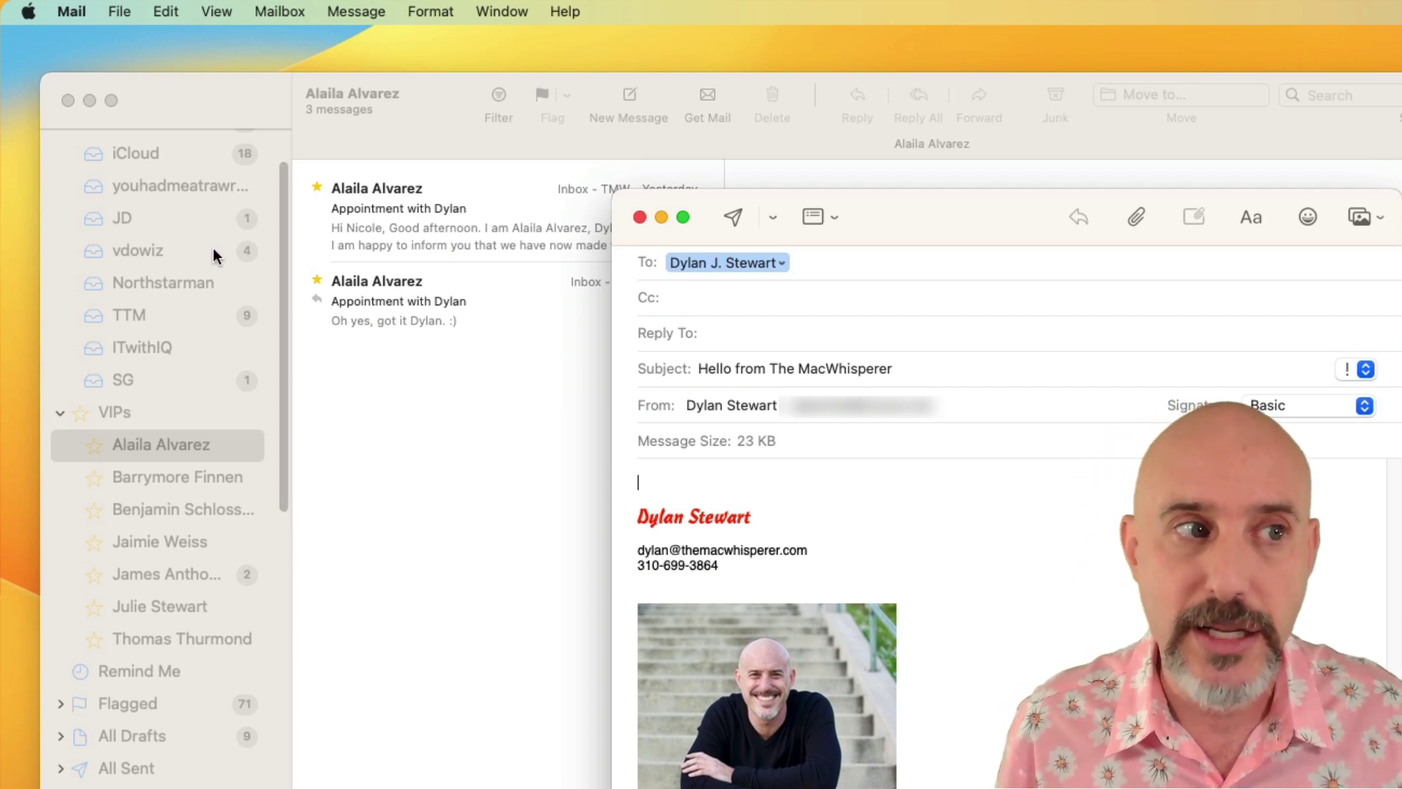
In Composing settings, check the Undo send delay and keep it at 30 Seconds
click(74, 11)
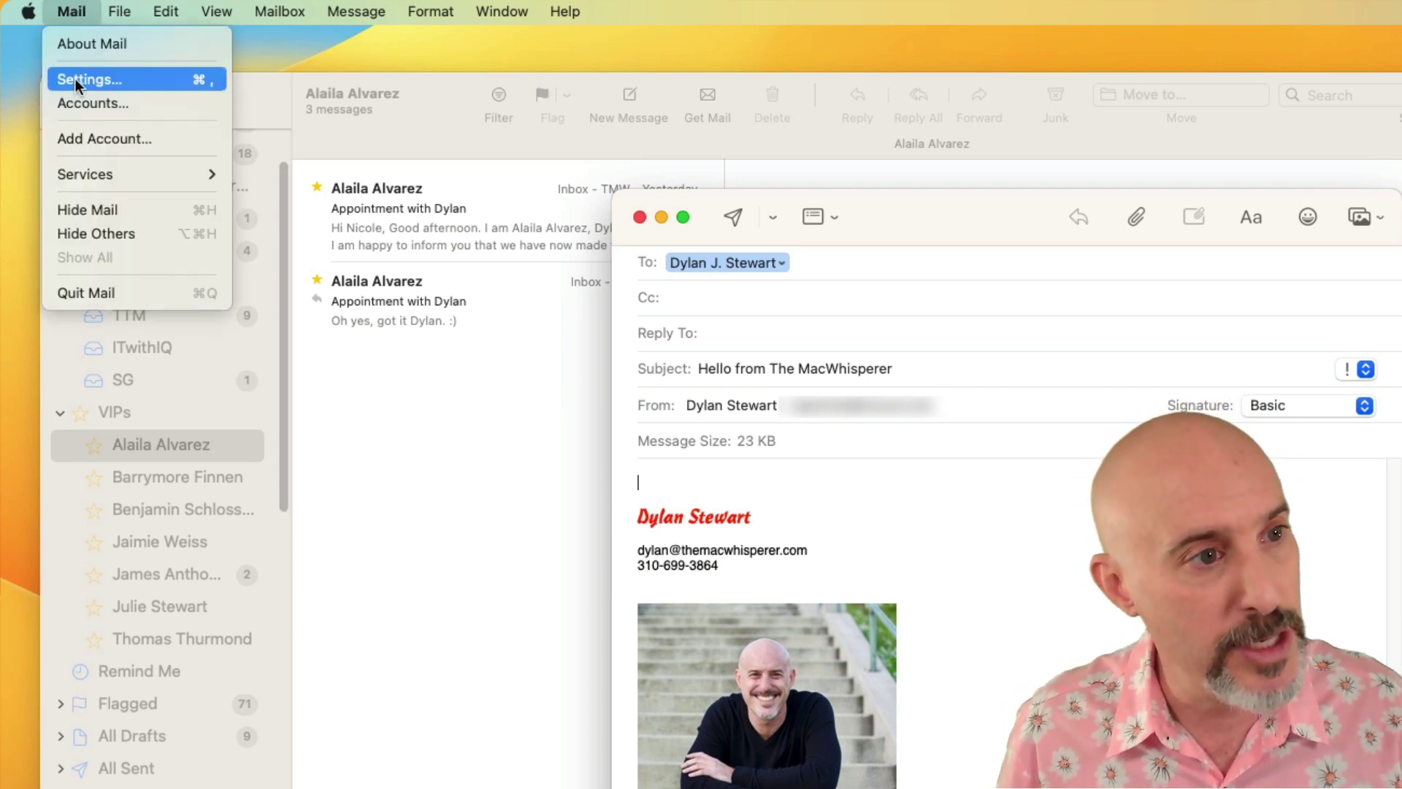
click(104, 83)
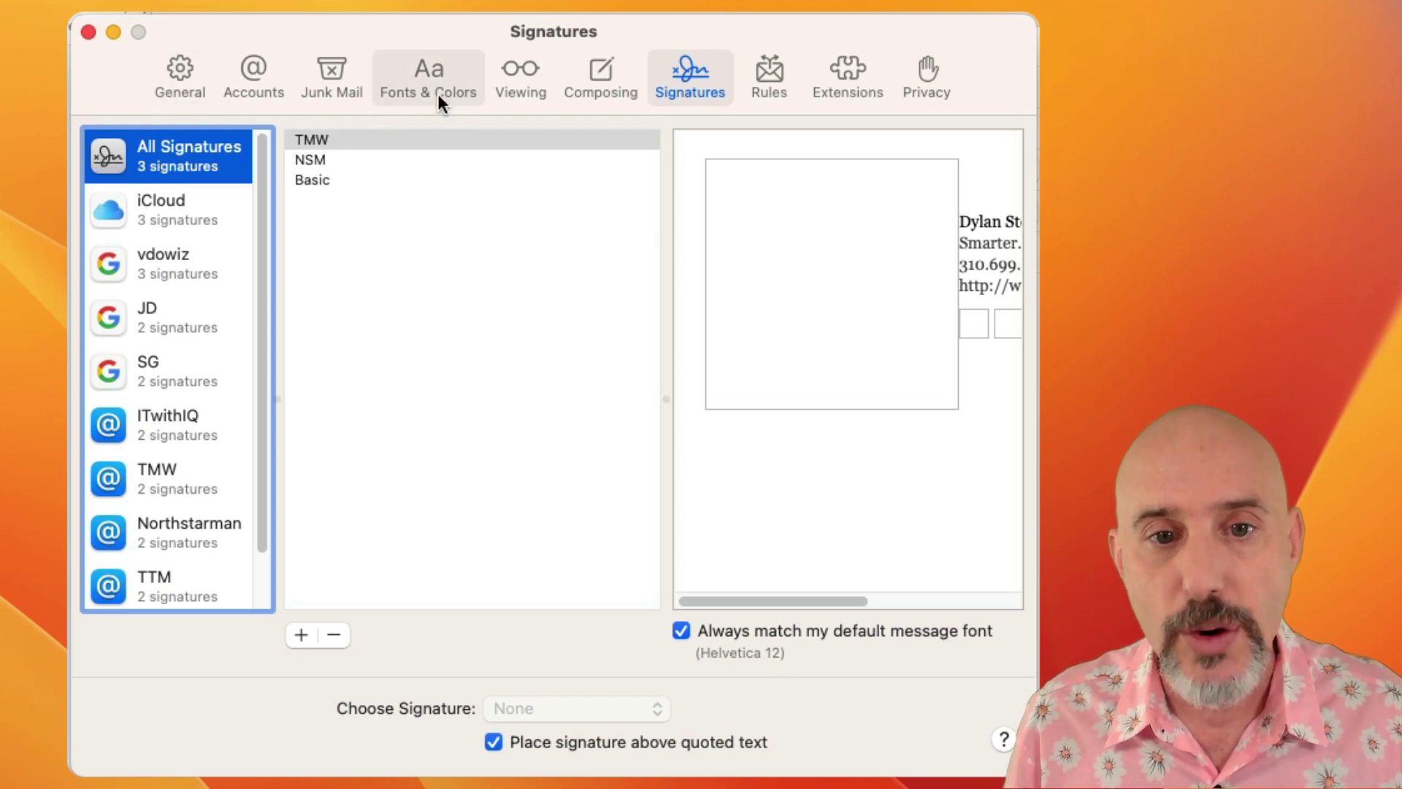
click(592, 71)
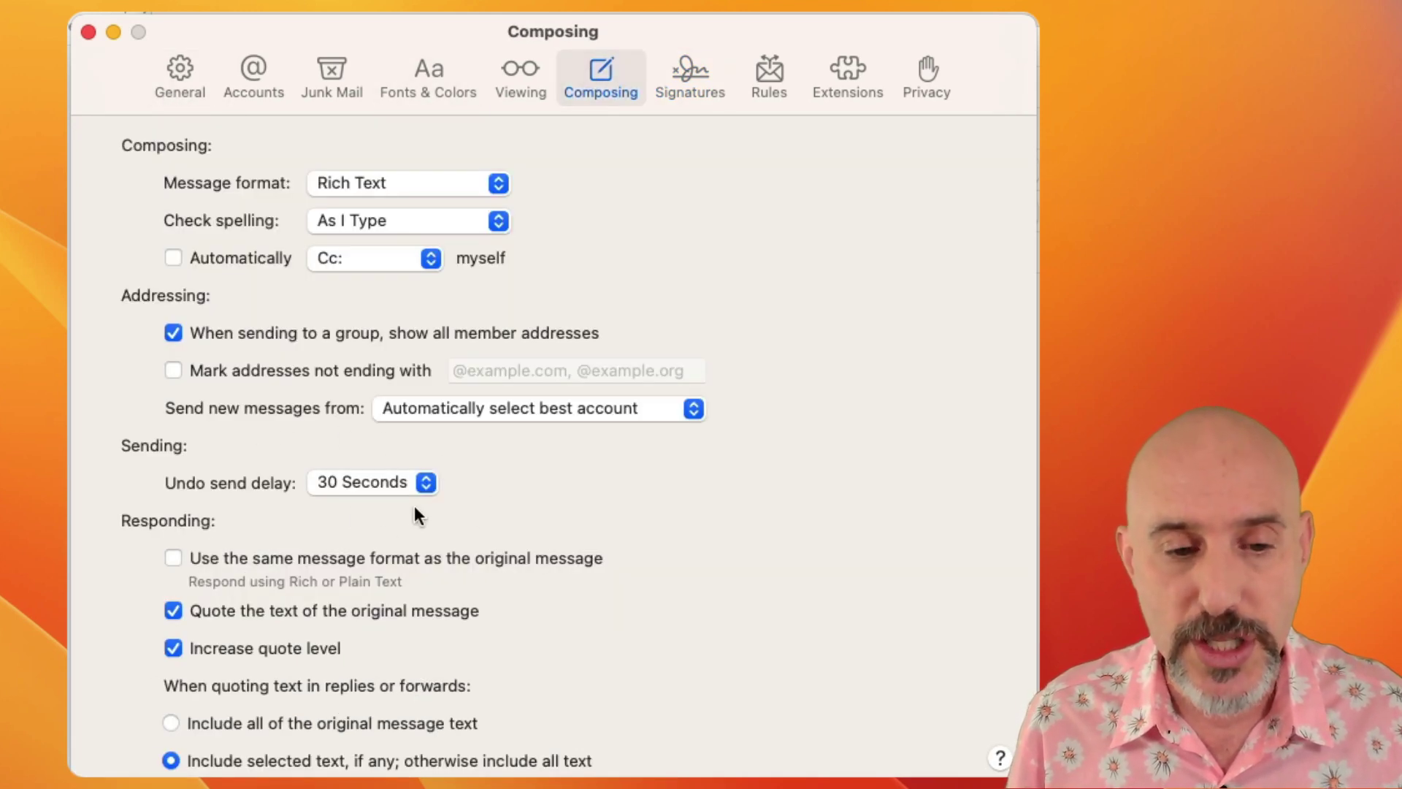
click(397, 484)
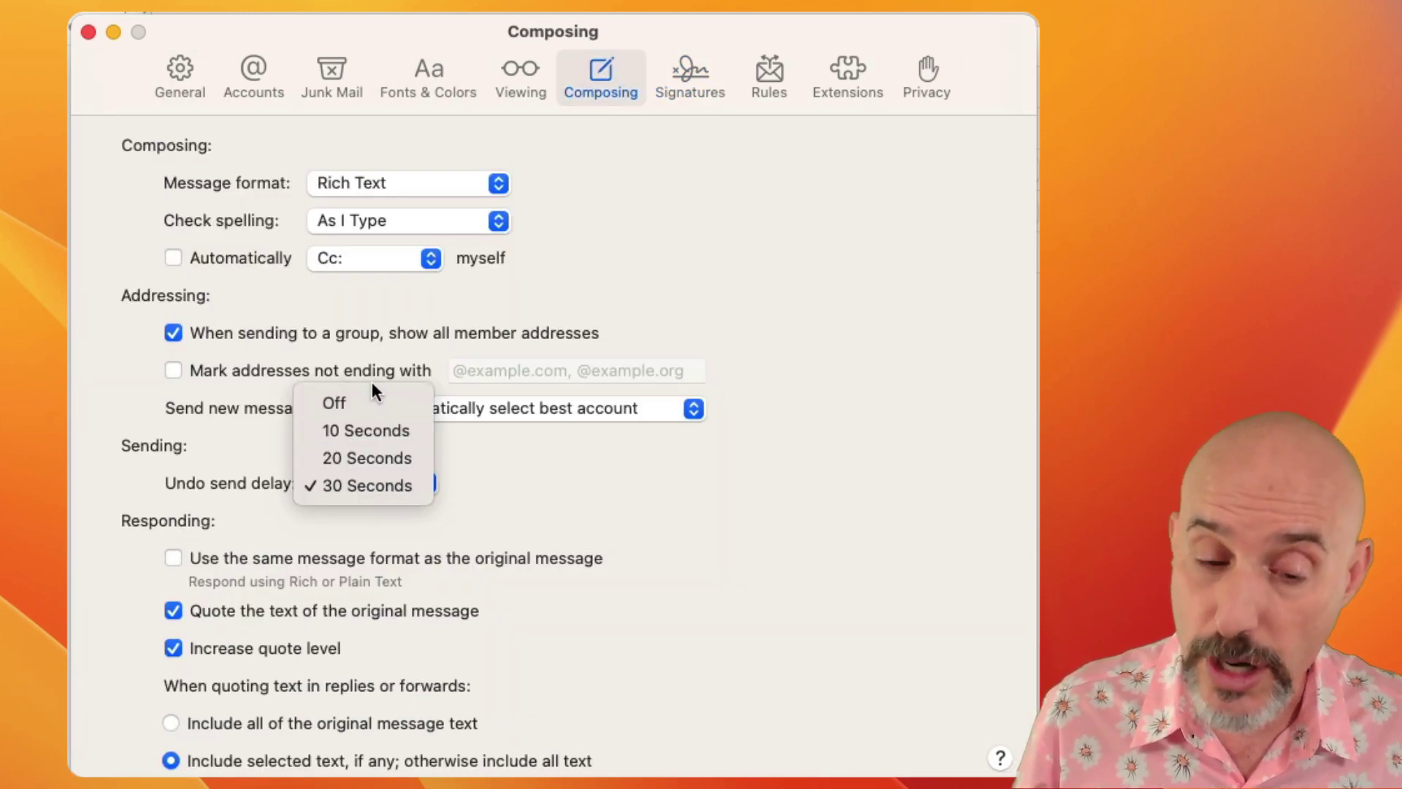
click(532, 500)
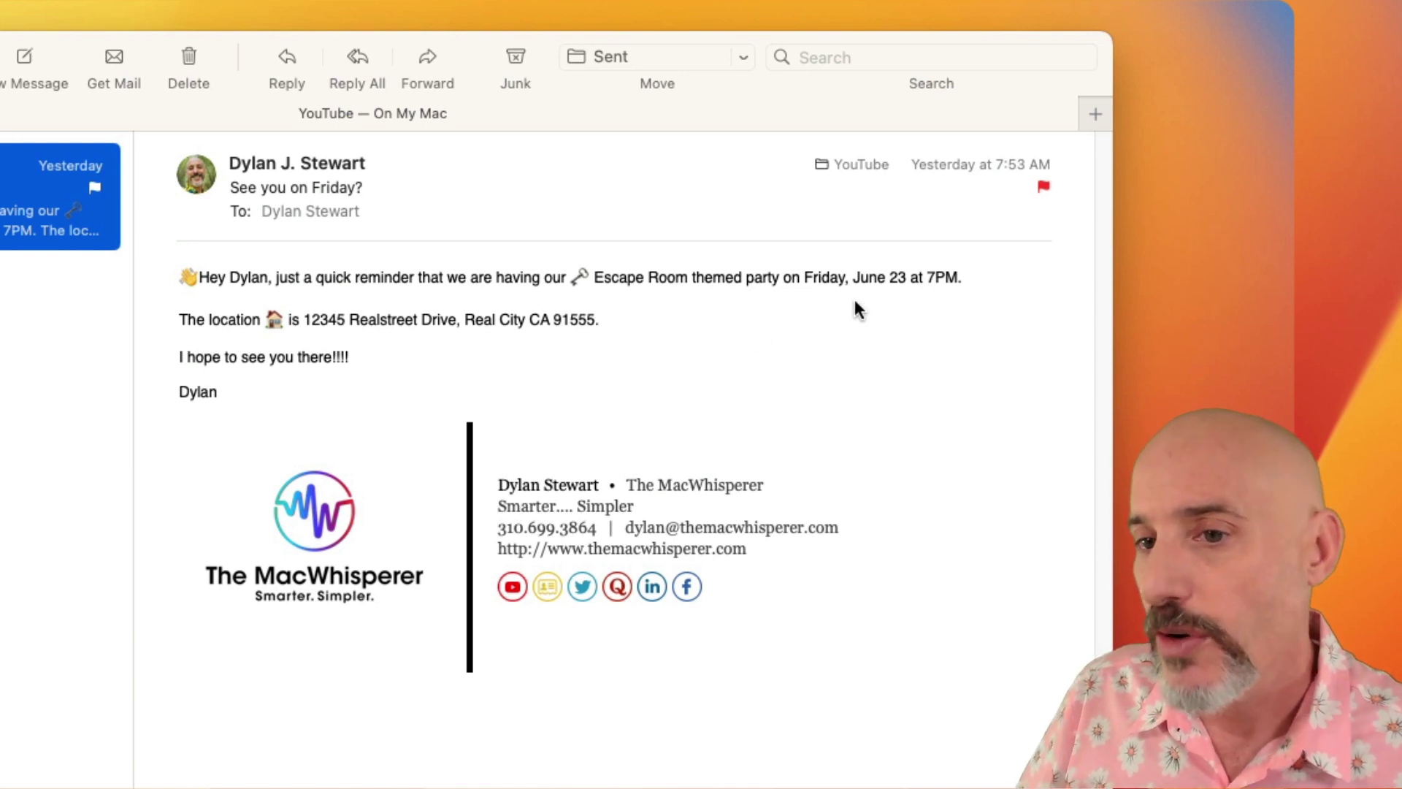
mouse_move(871, 277)
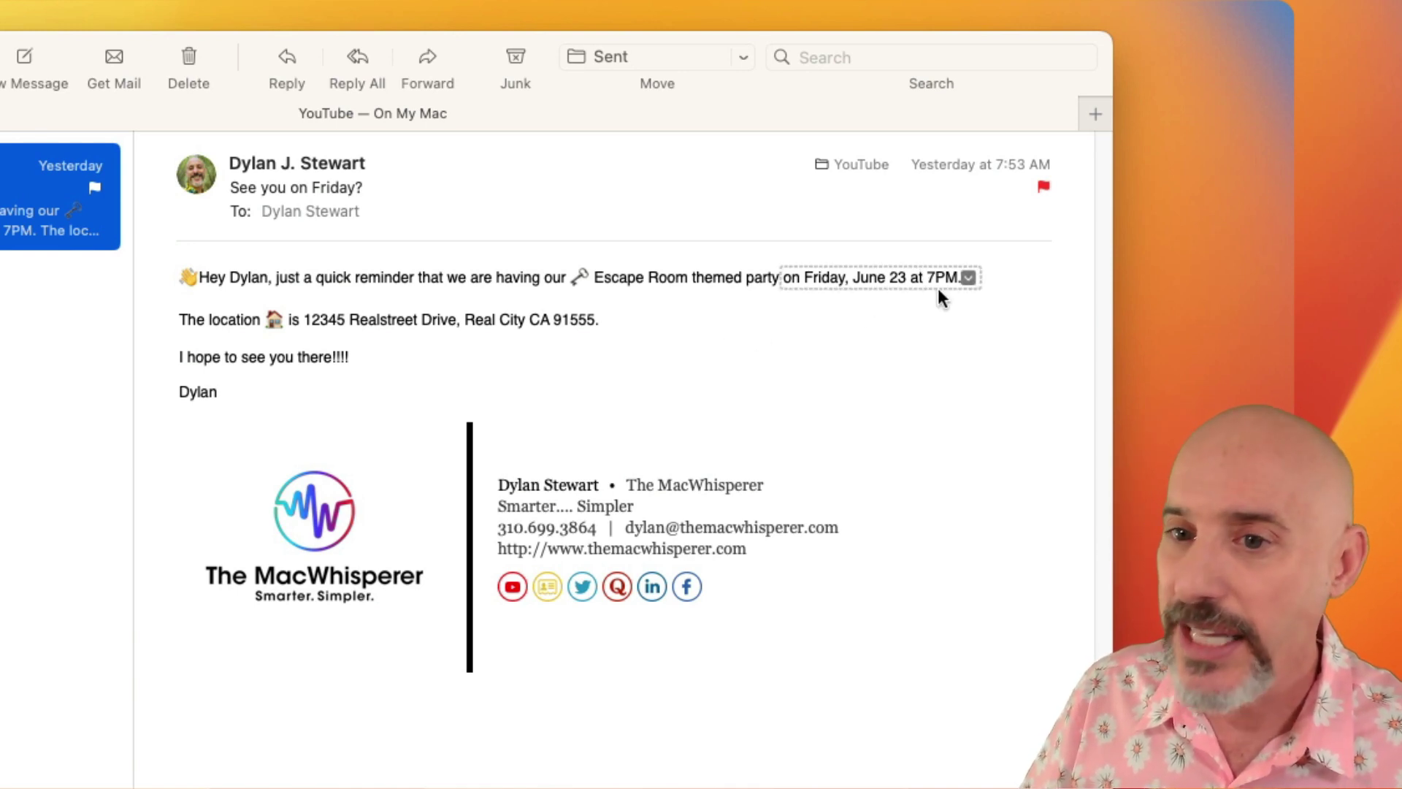
click(968, 281)
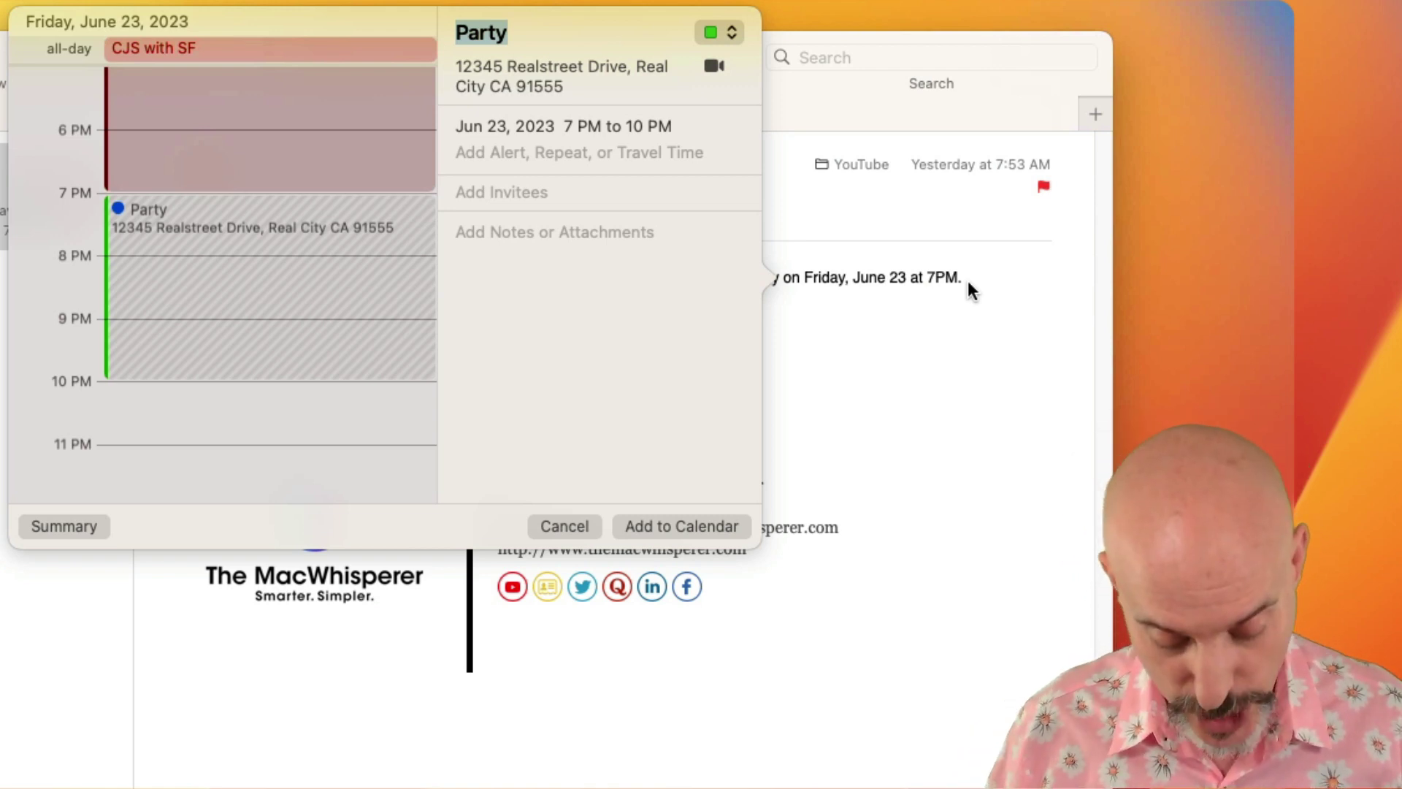
text(Escape room)
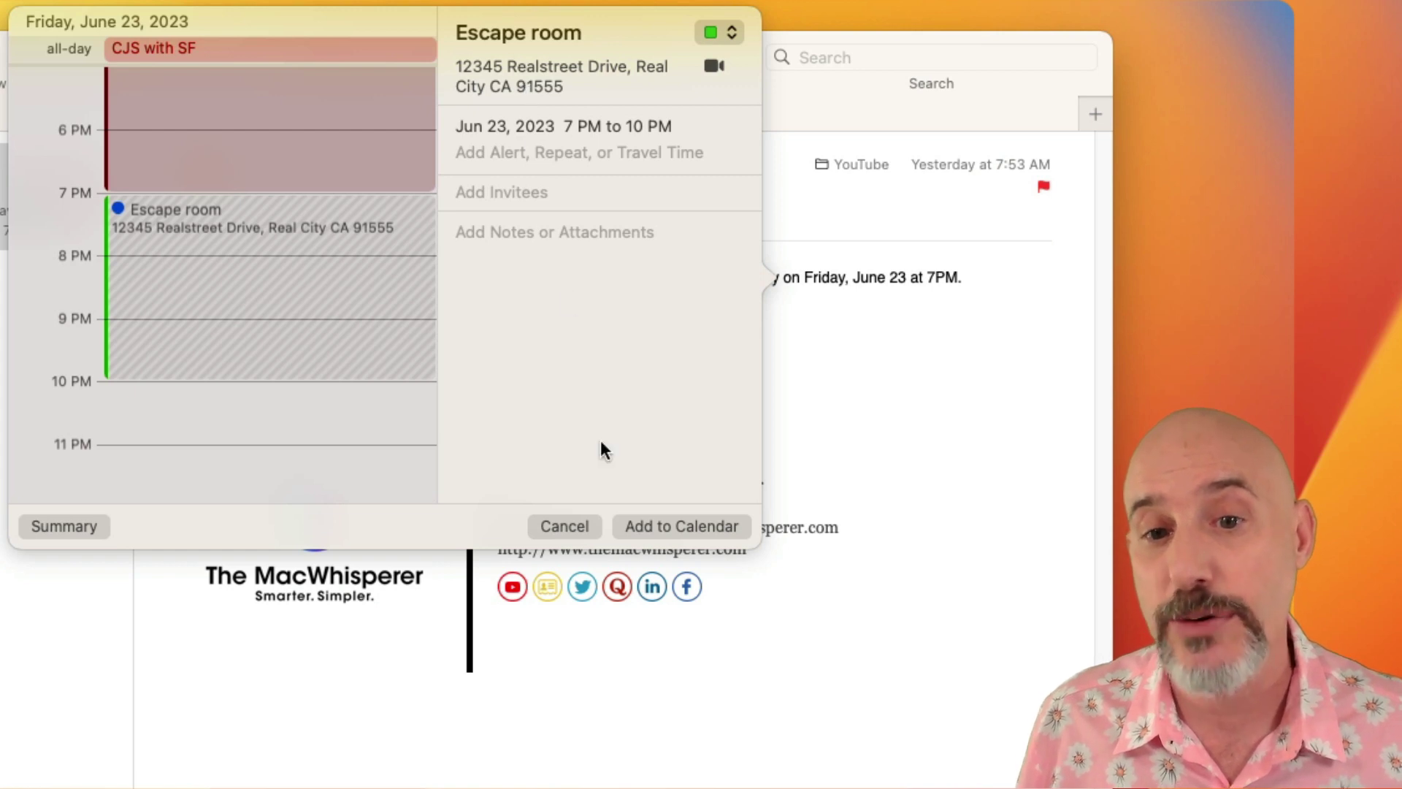
click(574, 534)
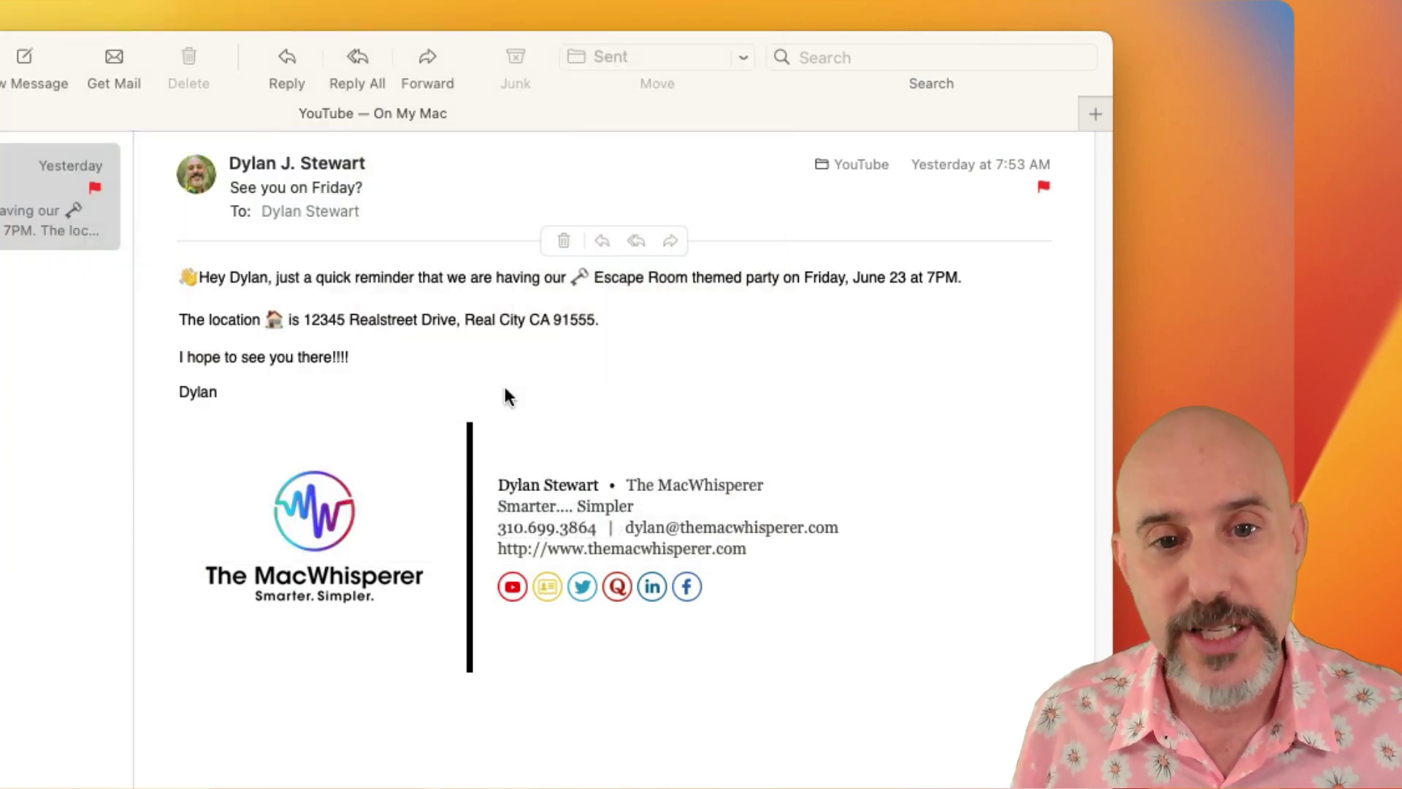
mouse_move(457, 320)
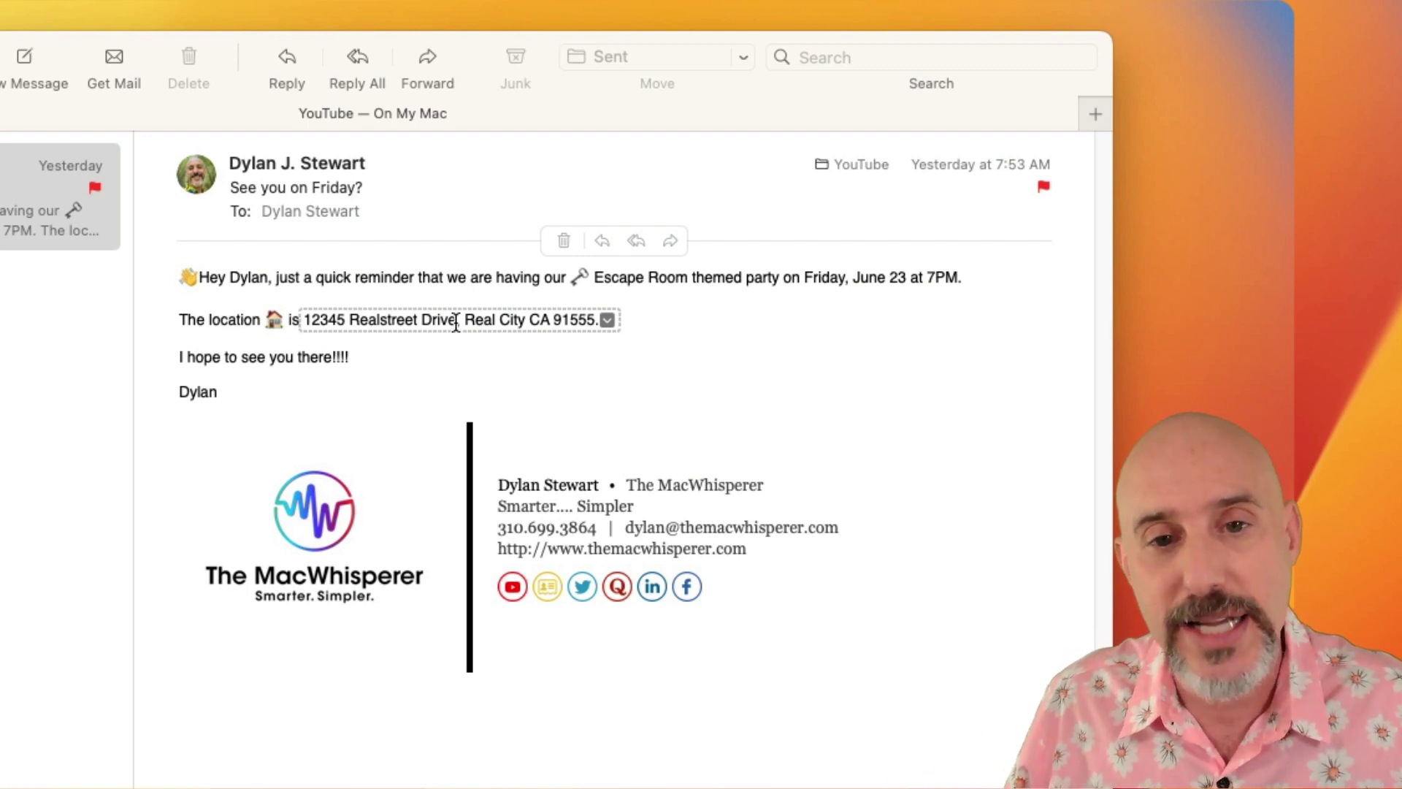
click(611, 308)
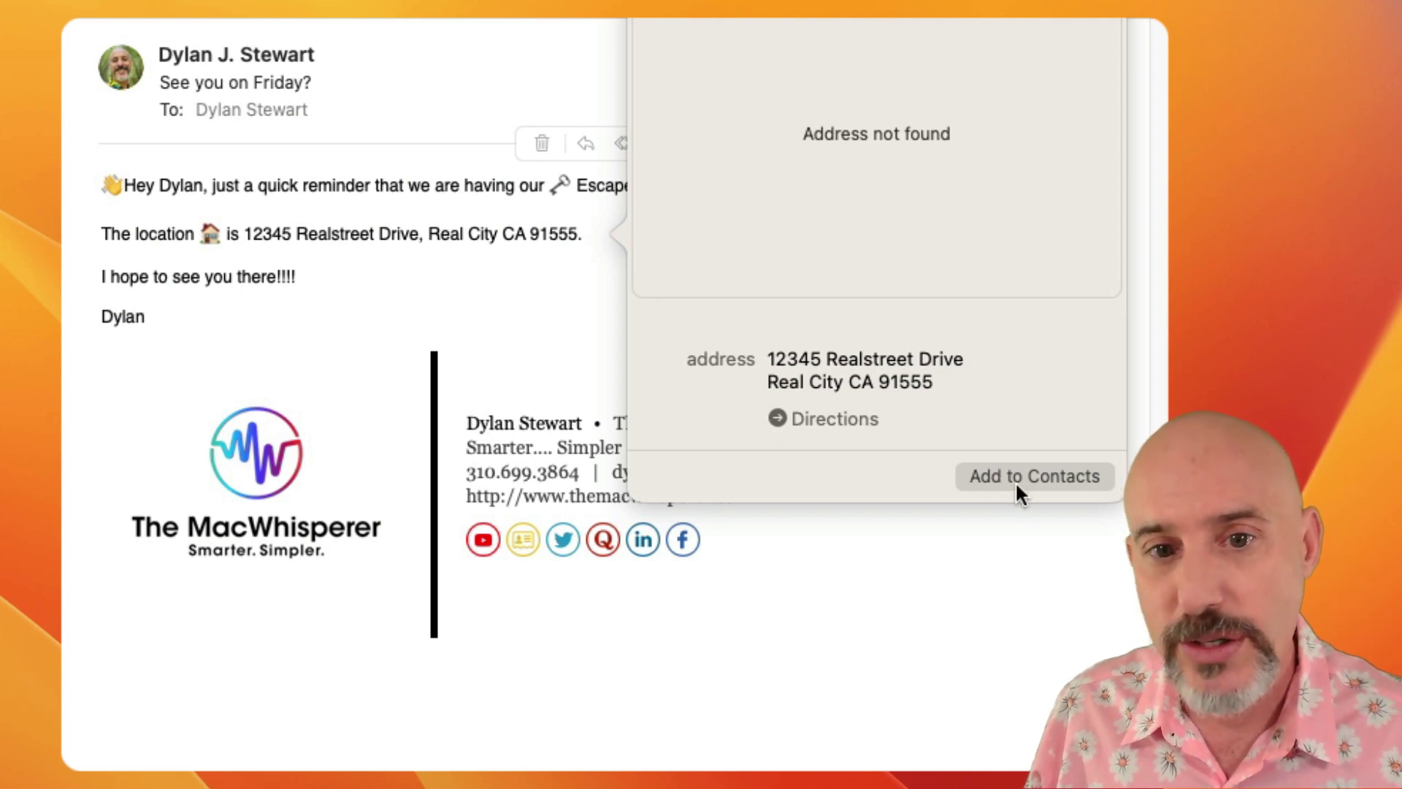
click(558, 294)
mouse_move(521, 472)
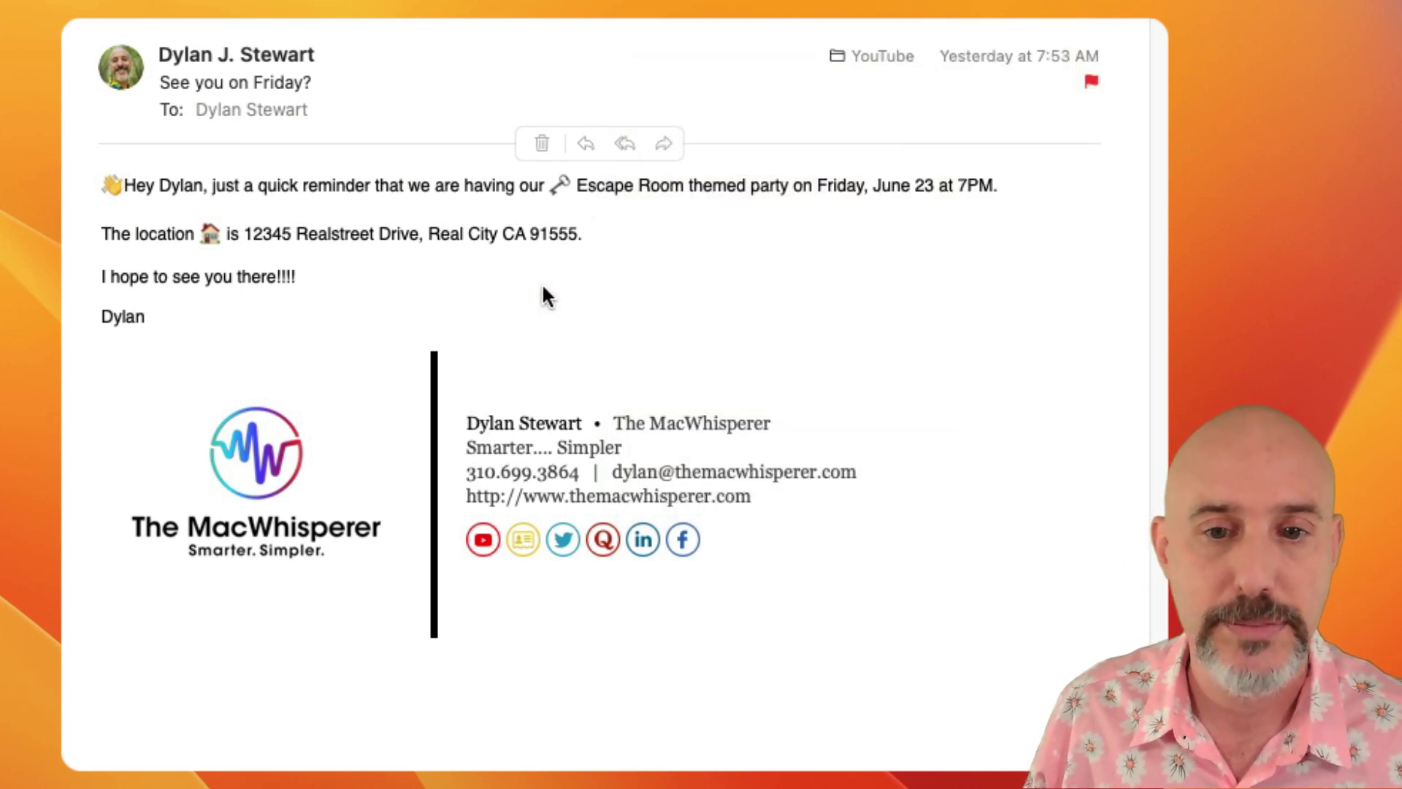
click(593, 473)
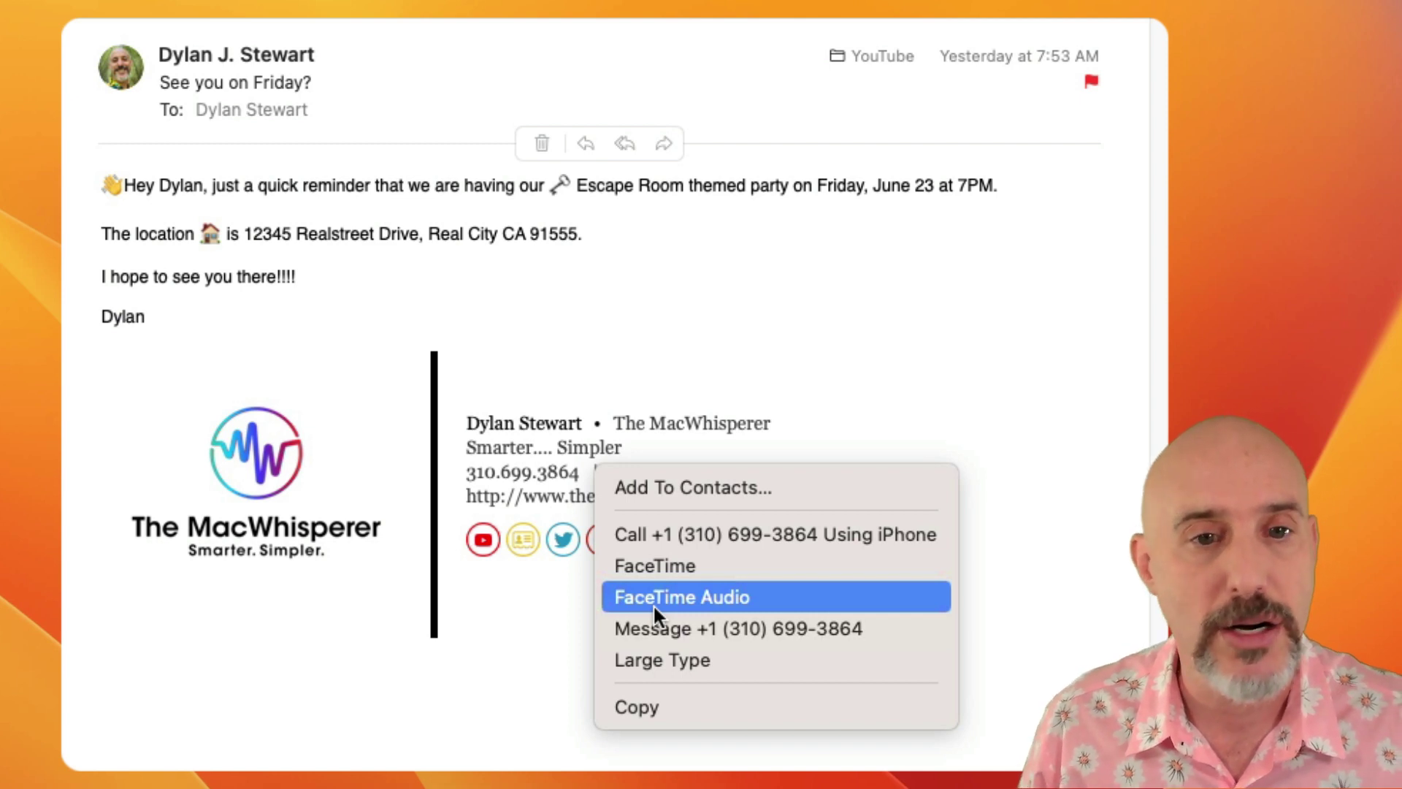
key(Escape)
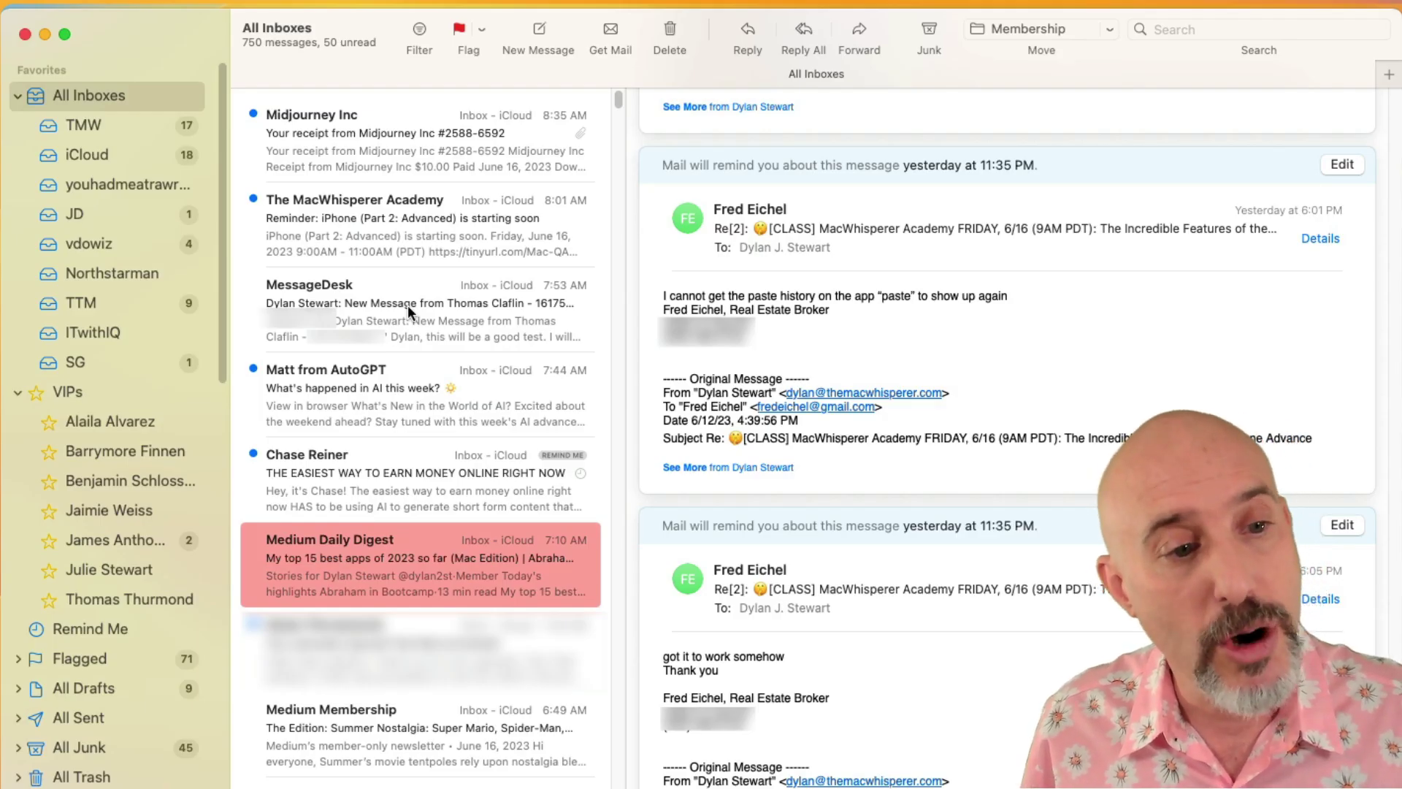
Set a custom reminder for today at 7:29 AM on the message and select the reminder-tagged message
right_click(407, 305)
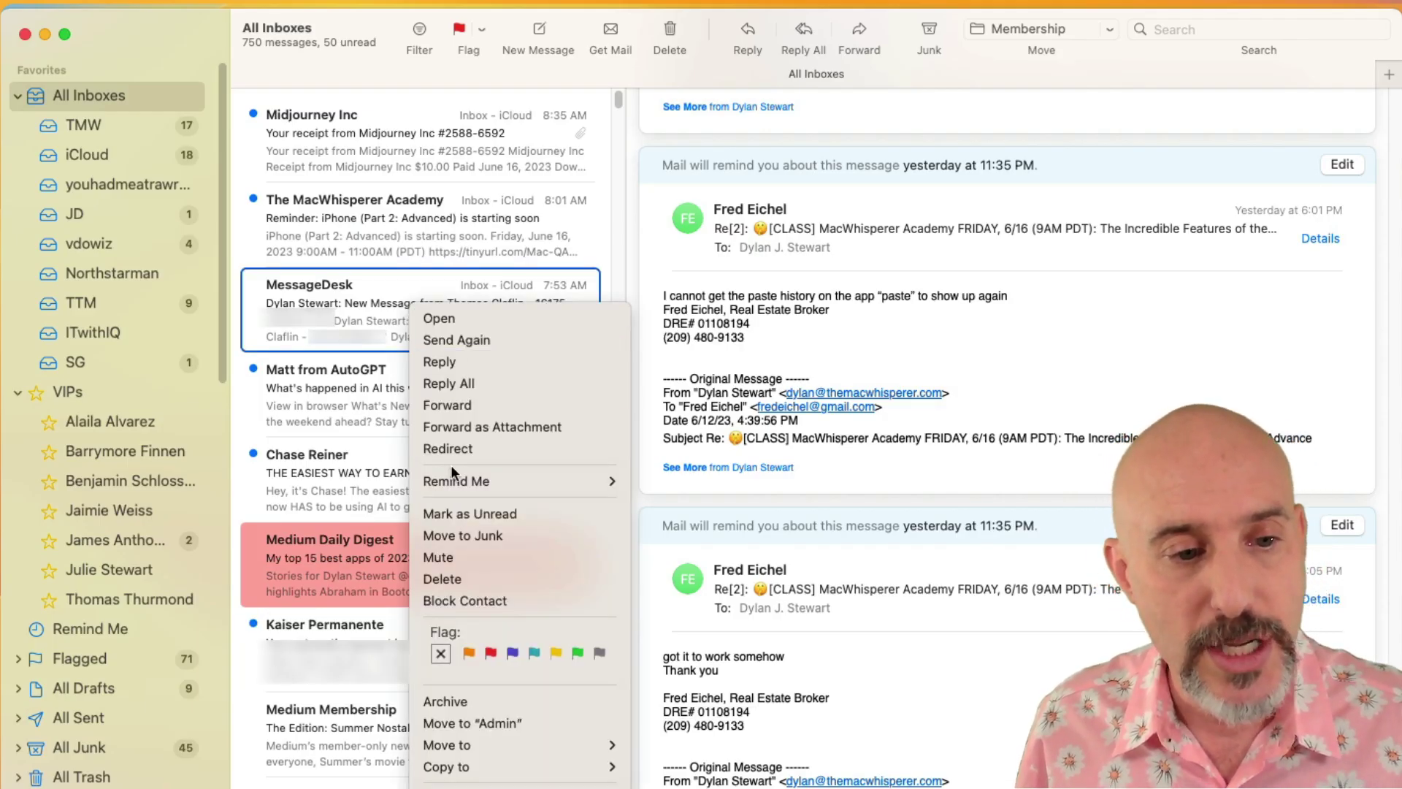
mouse_move(456, 482)
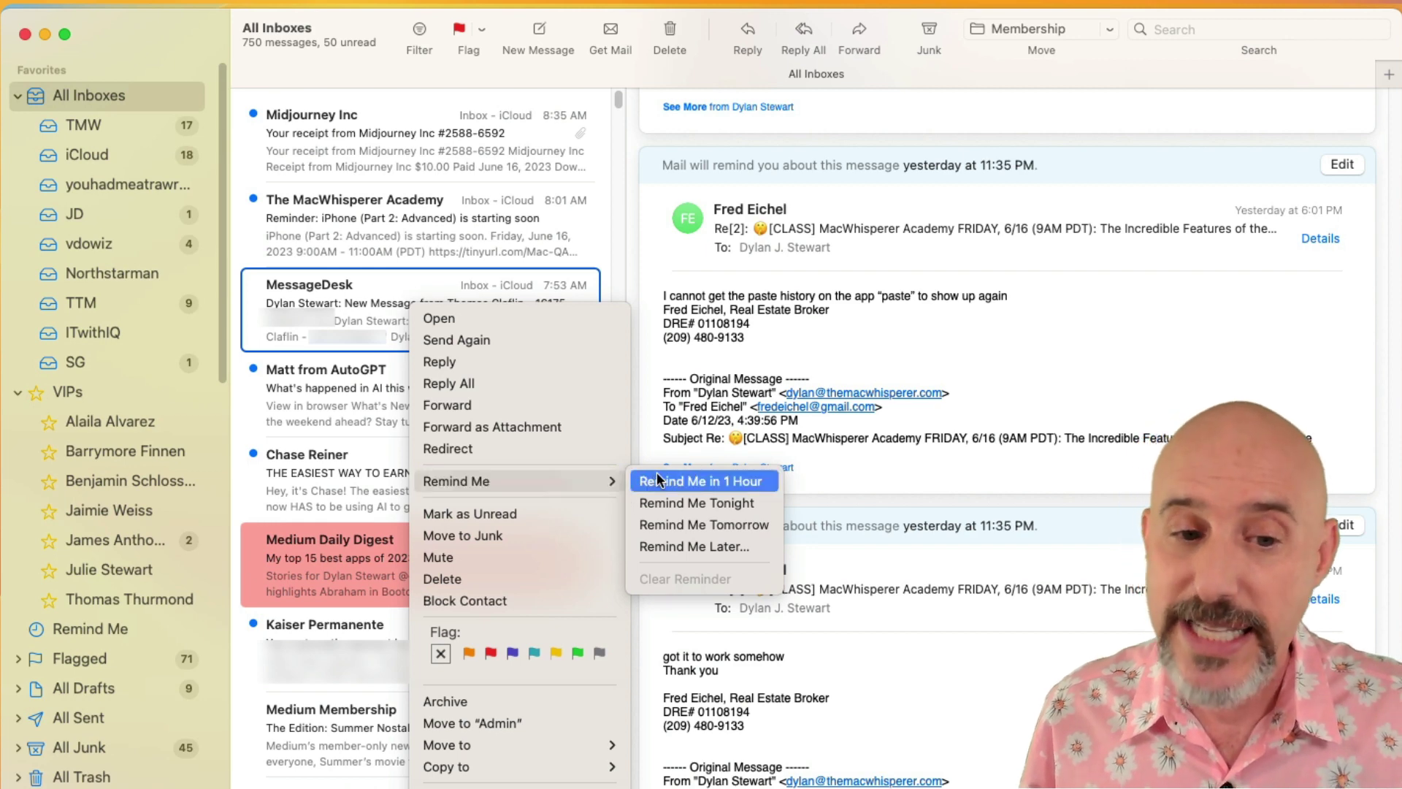
click(679, 546)
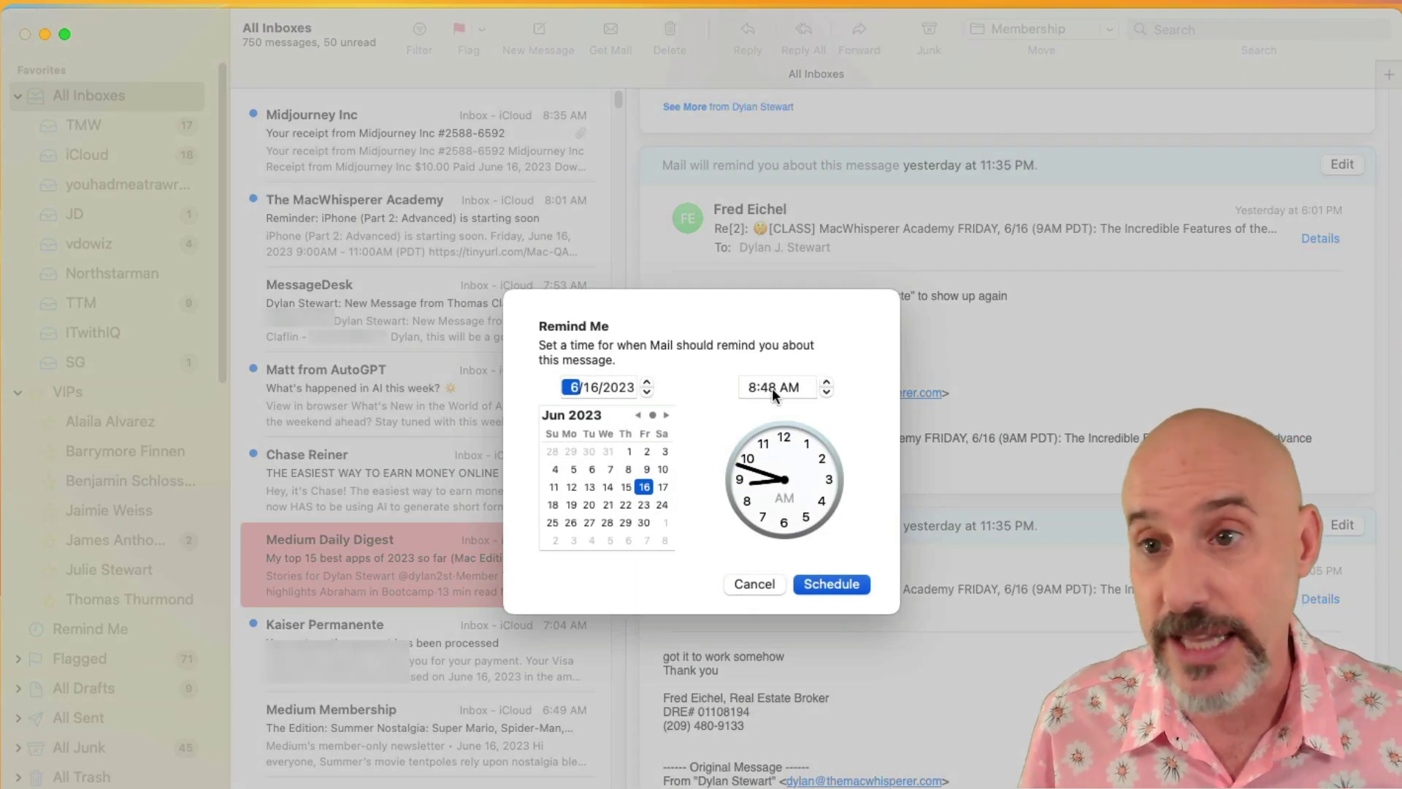
click(832, 585)
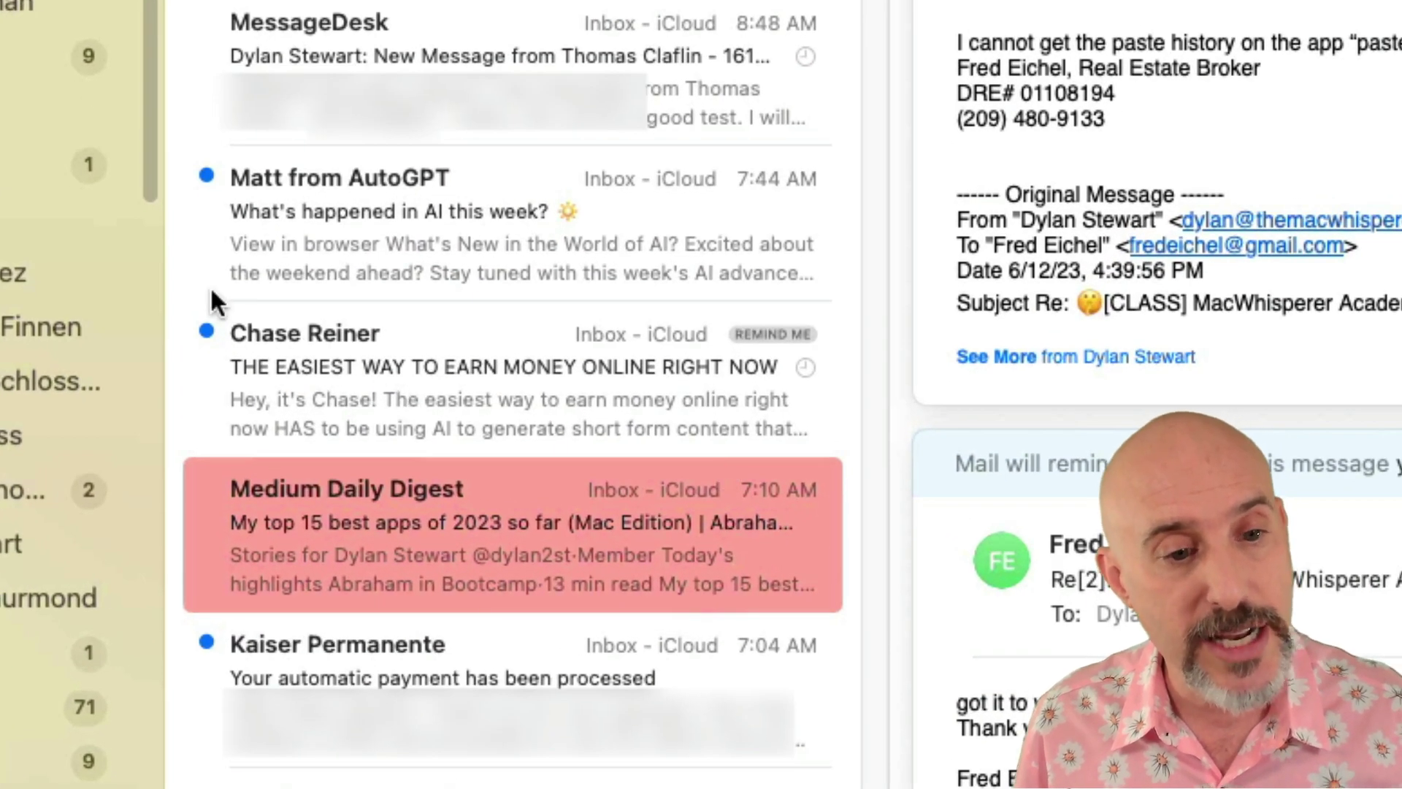
click(334, 359)
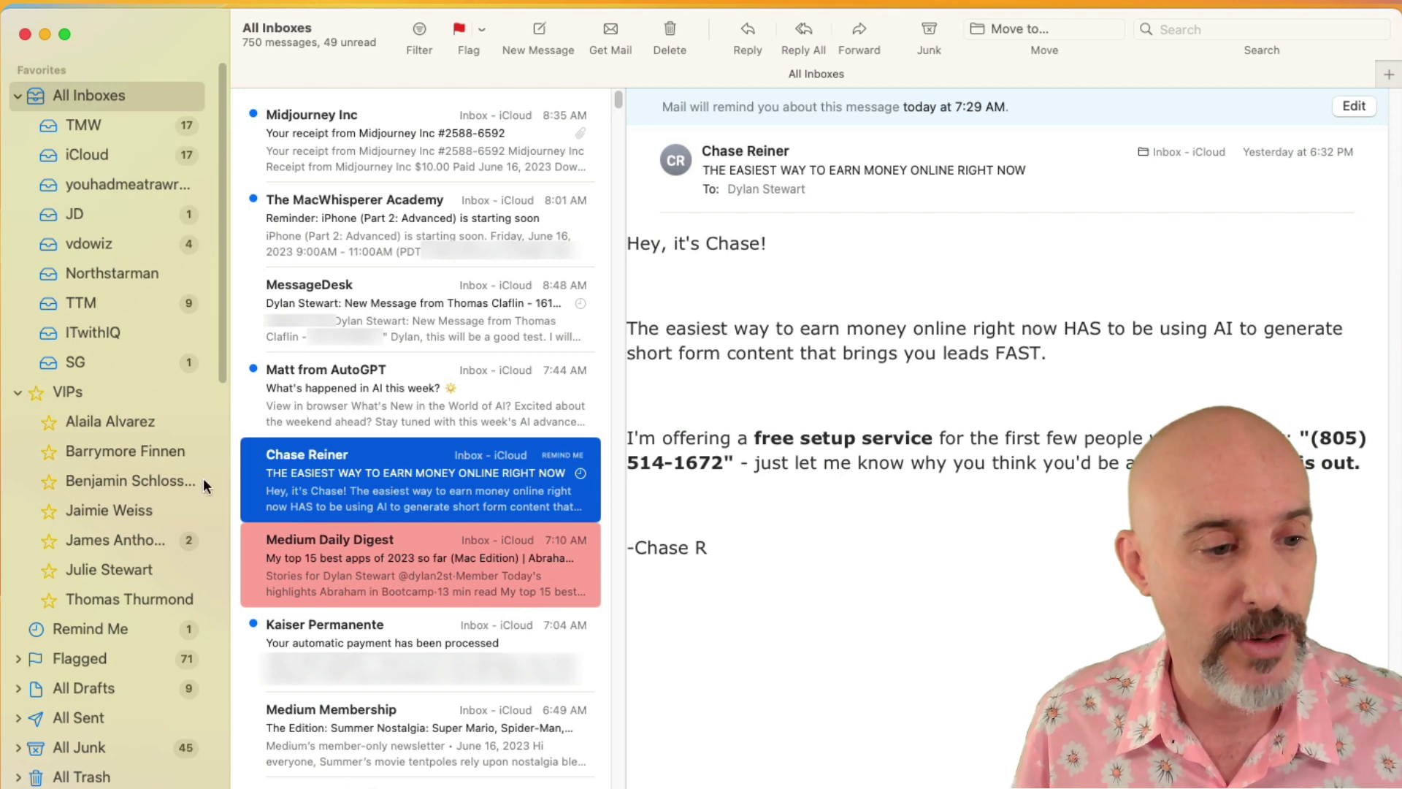
Show the Remind Me mailbox listing messages with reminders set
click(75, 632)
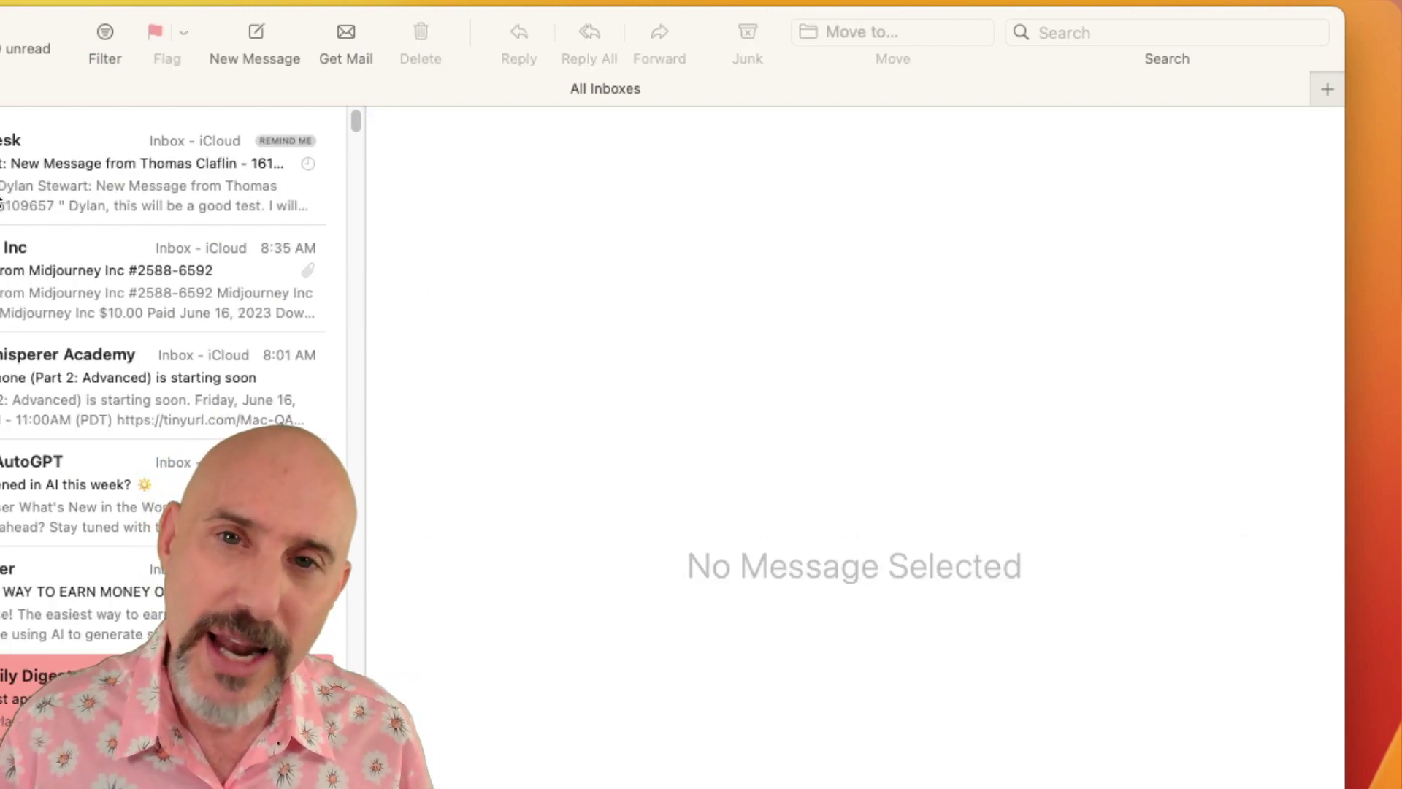
click(1052, 32)
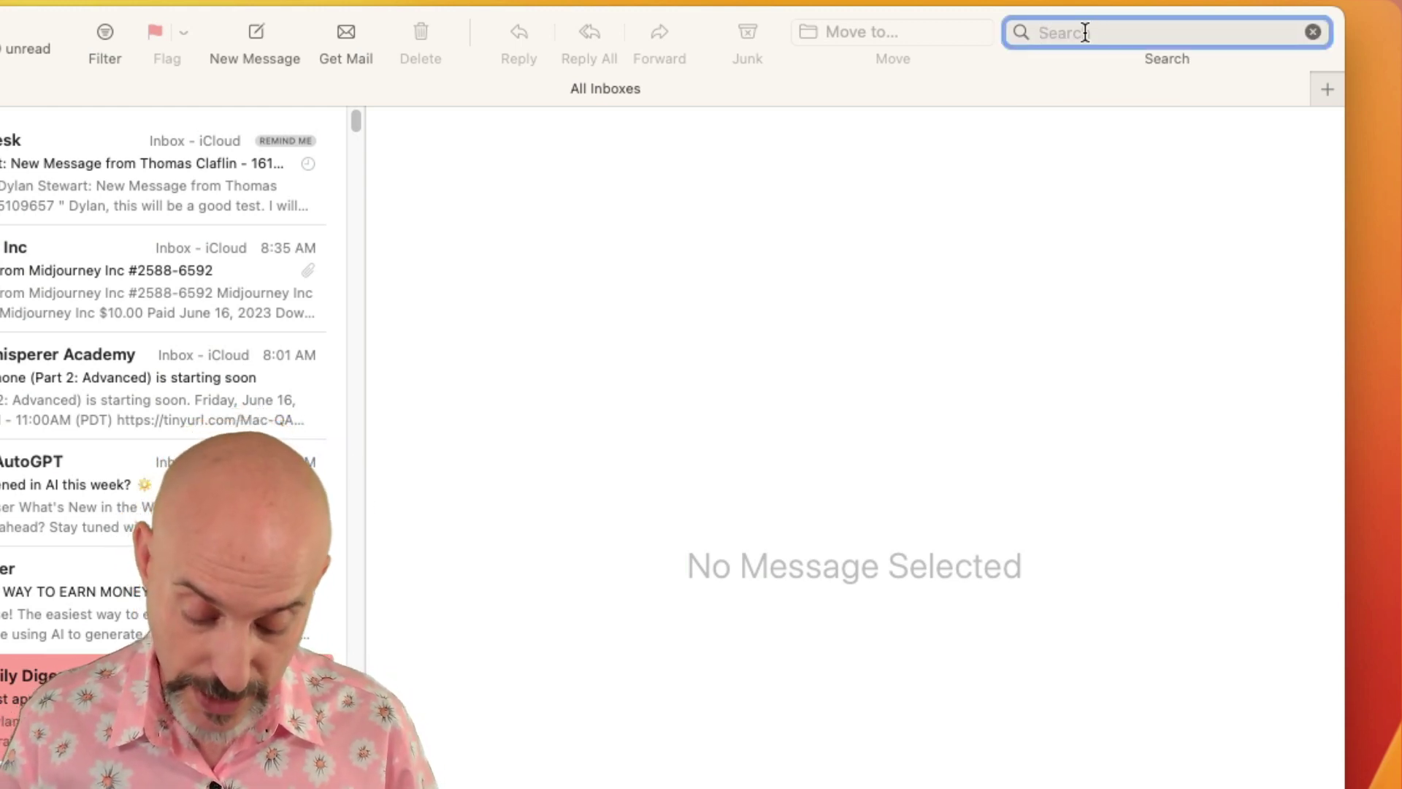
text(rm)
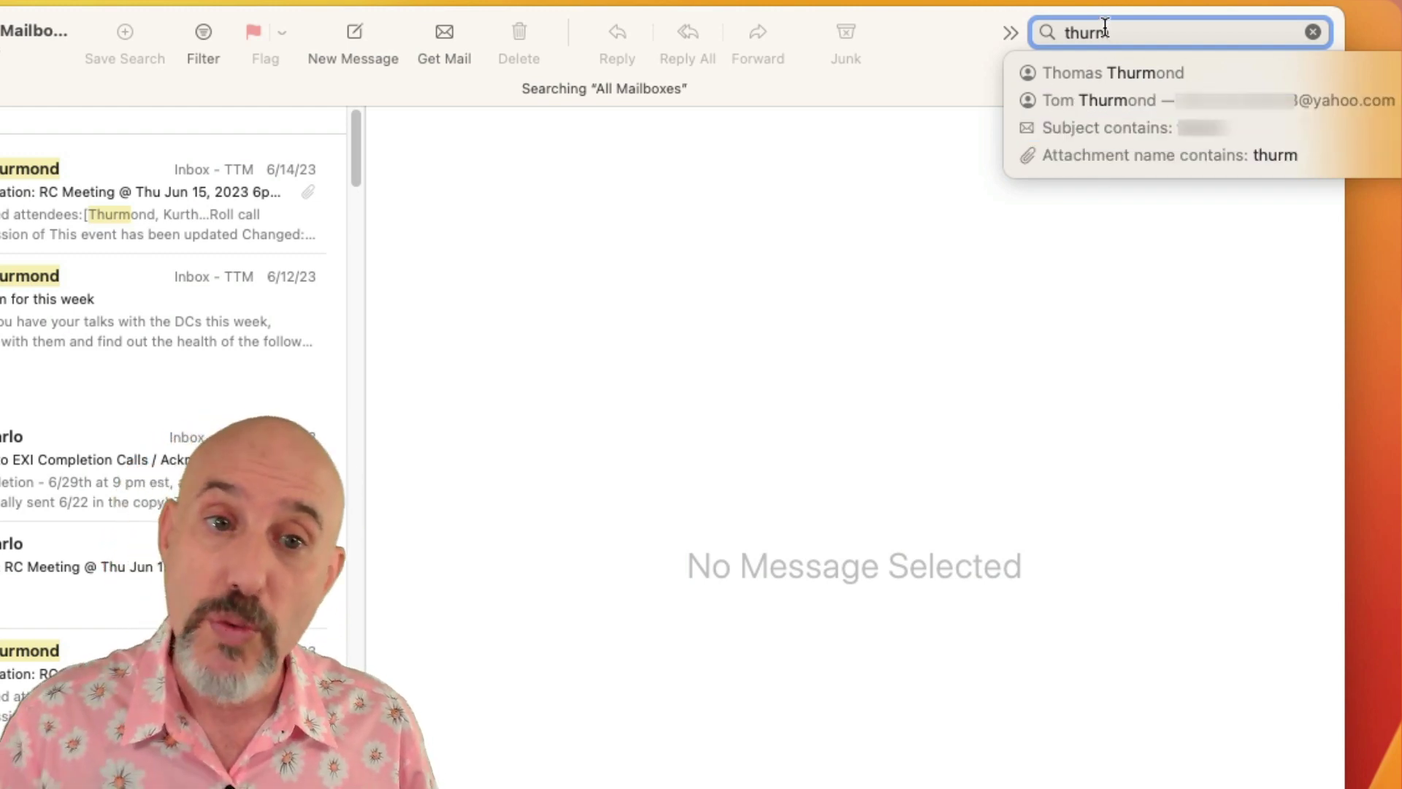
click(1077, 67)
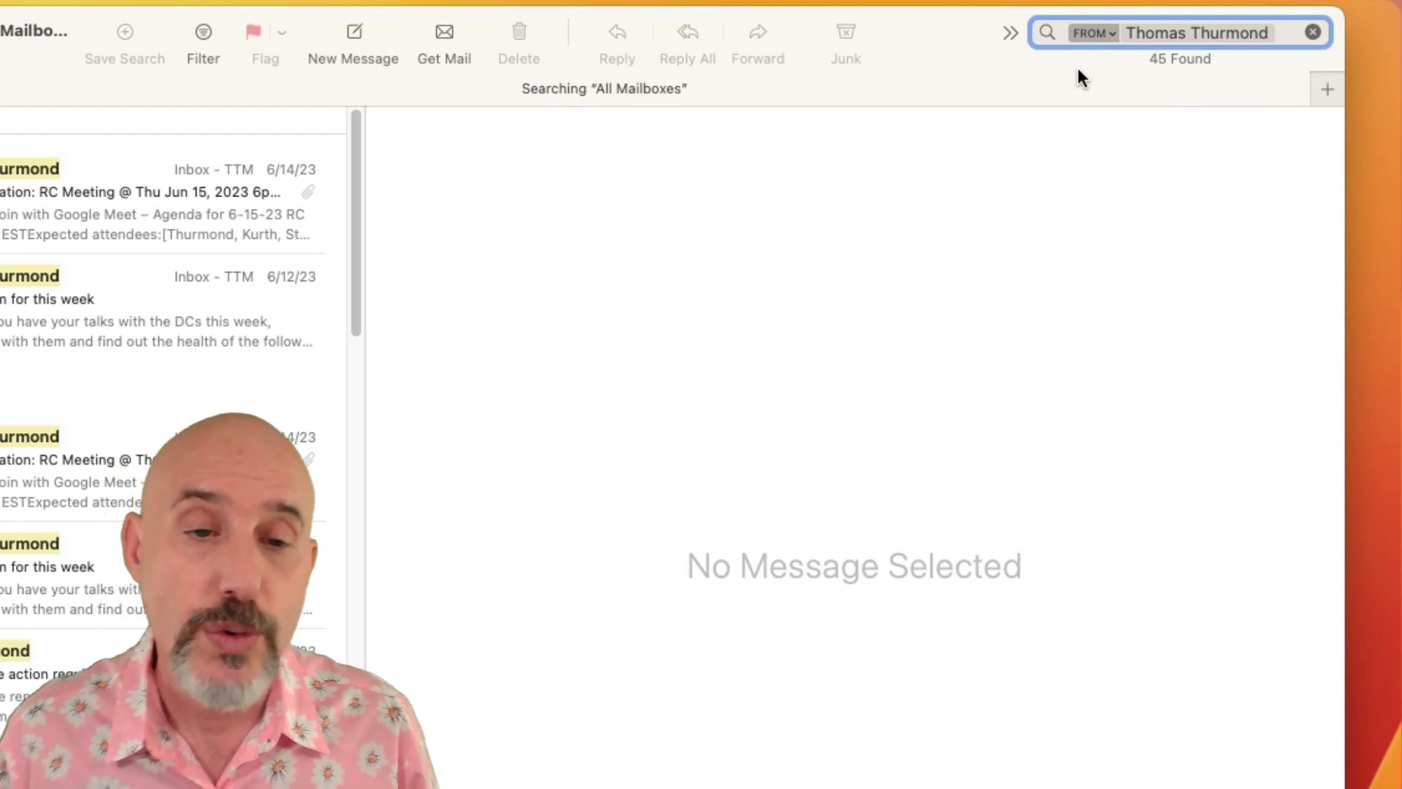
Try matching the name against To and Message text, then set the token back to From (45 results)
click(1110, 32)
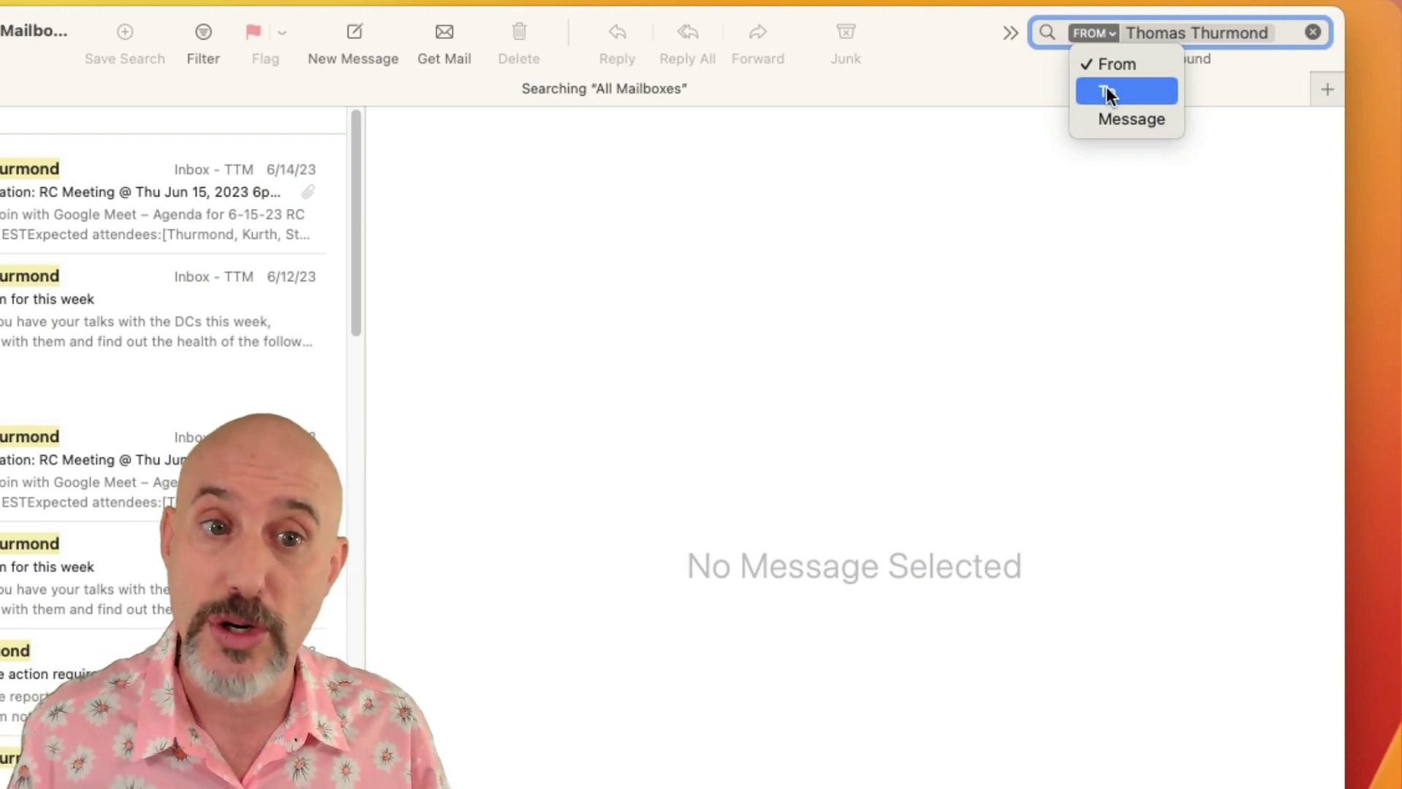
click(1107, 87)
click(1086, 33)
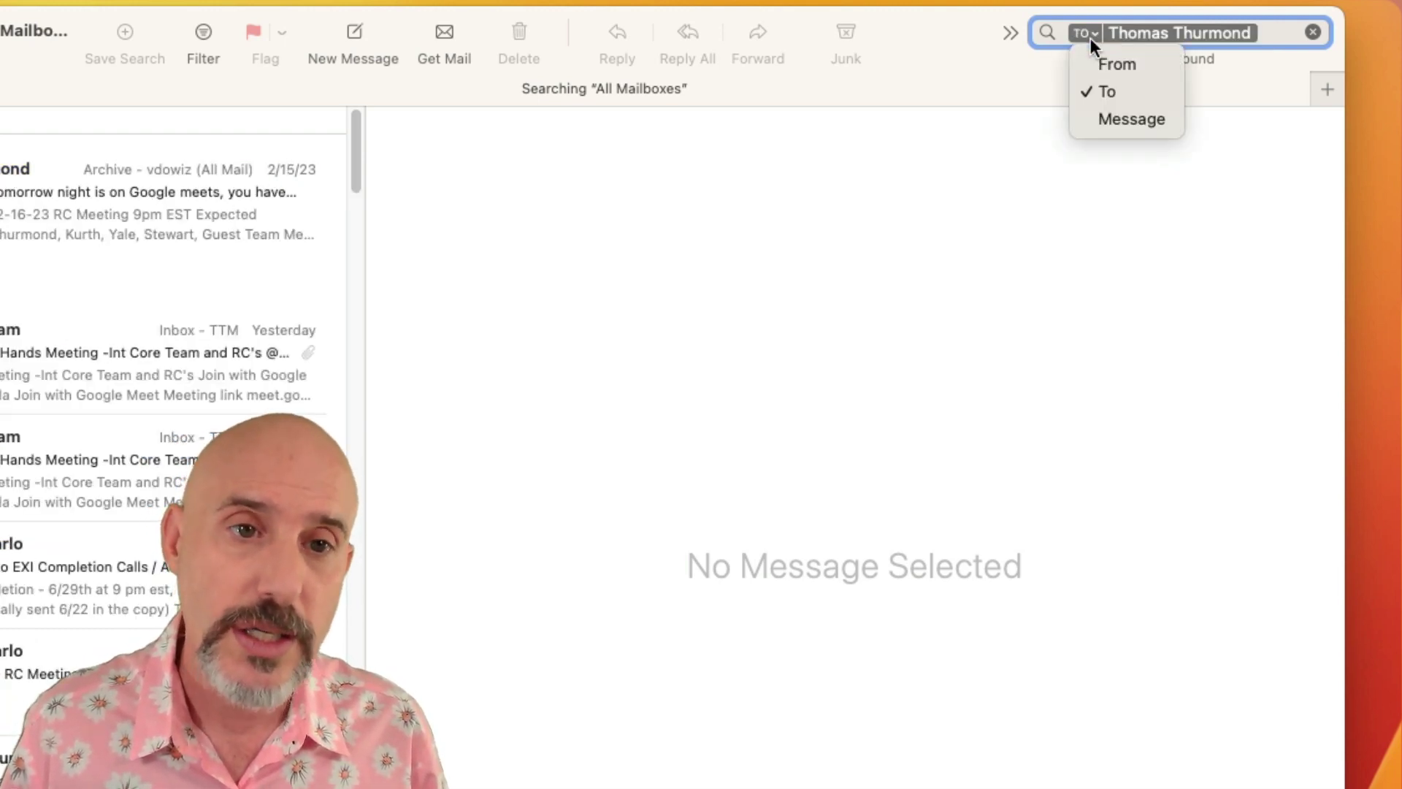
click(1101, 121)
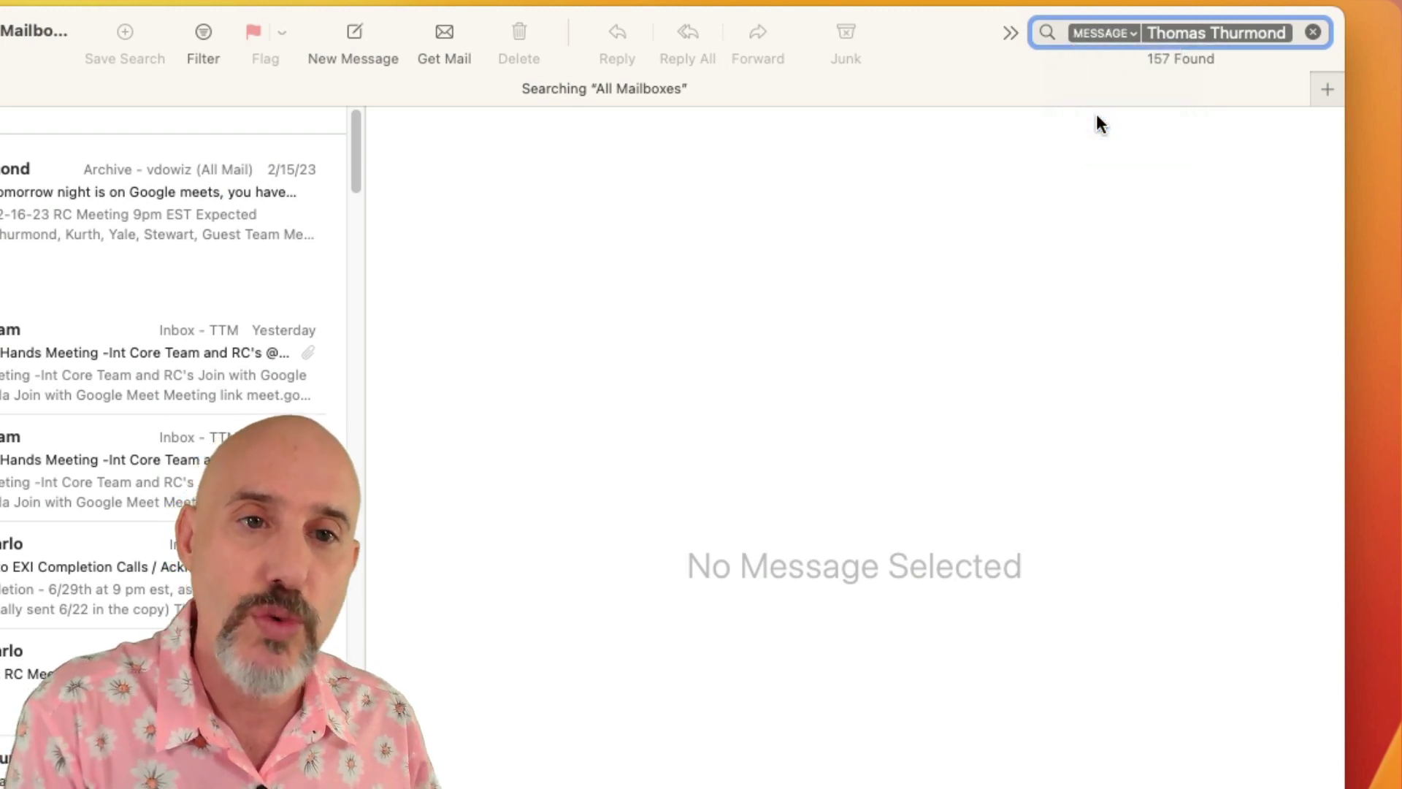
click(1125, 31)
click(1116, 62)
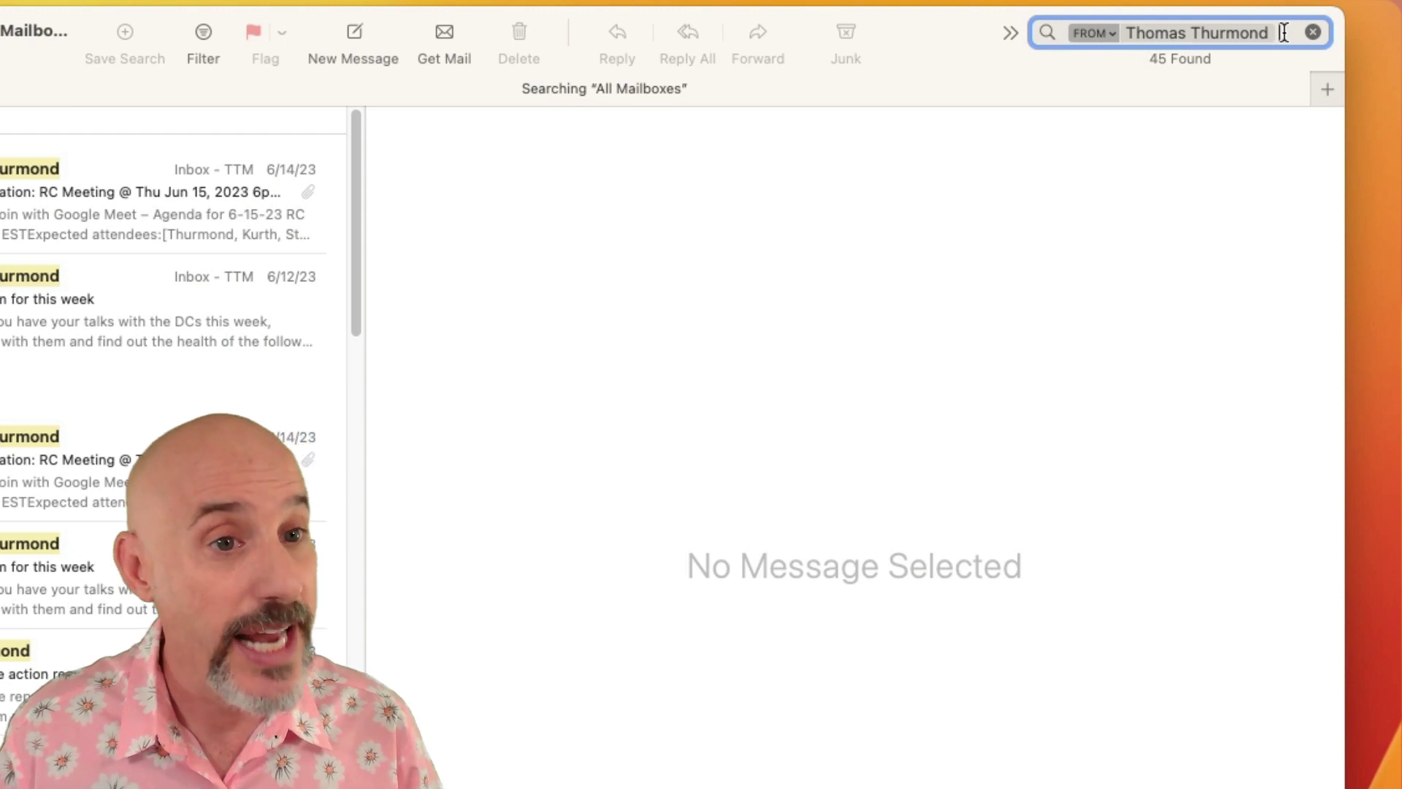
text(ylan)
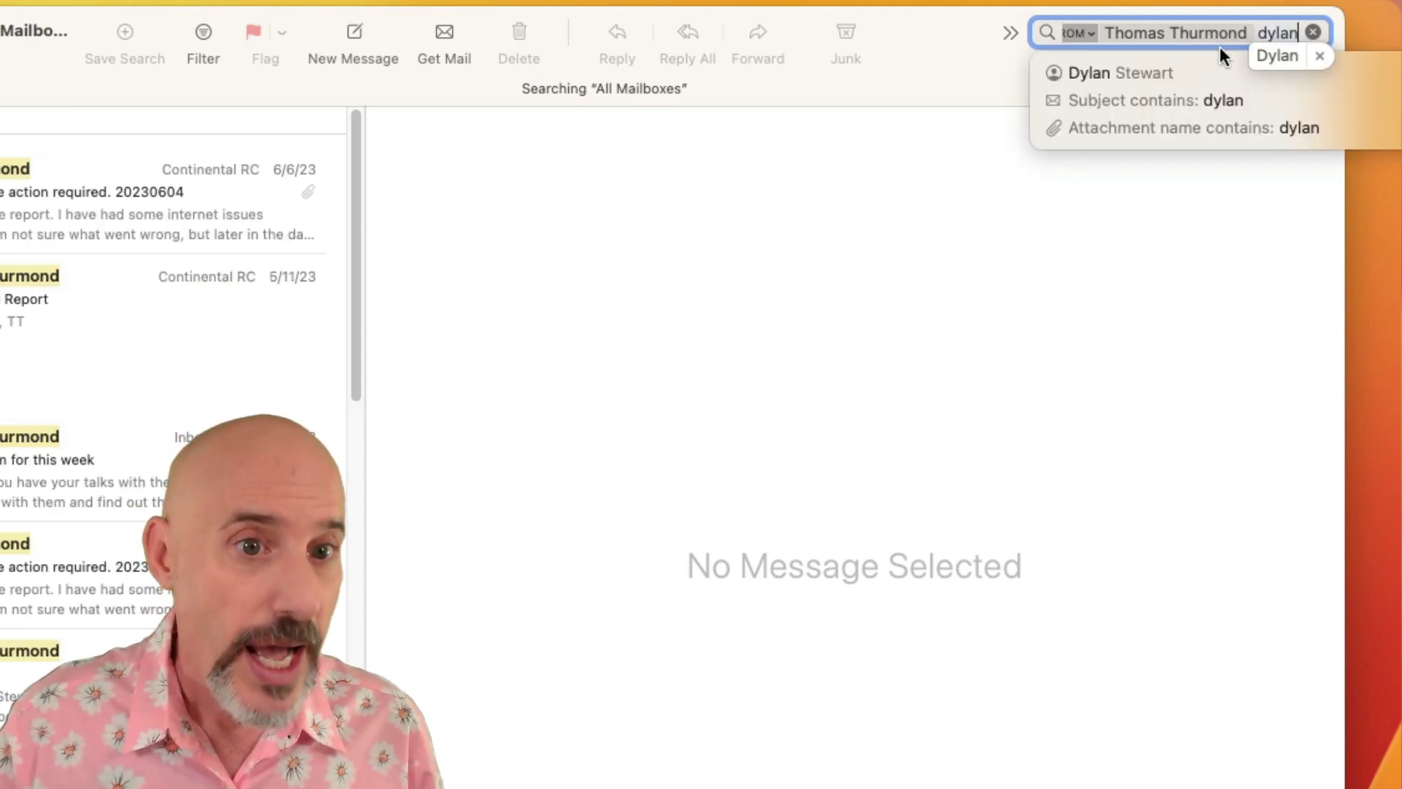
Add the user's first name as a filter and match it in message text, leaving 35 results
click(1103, 97)
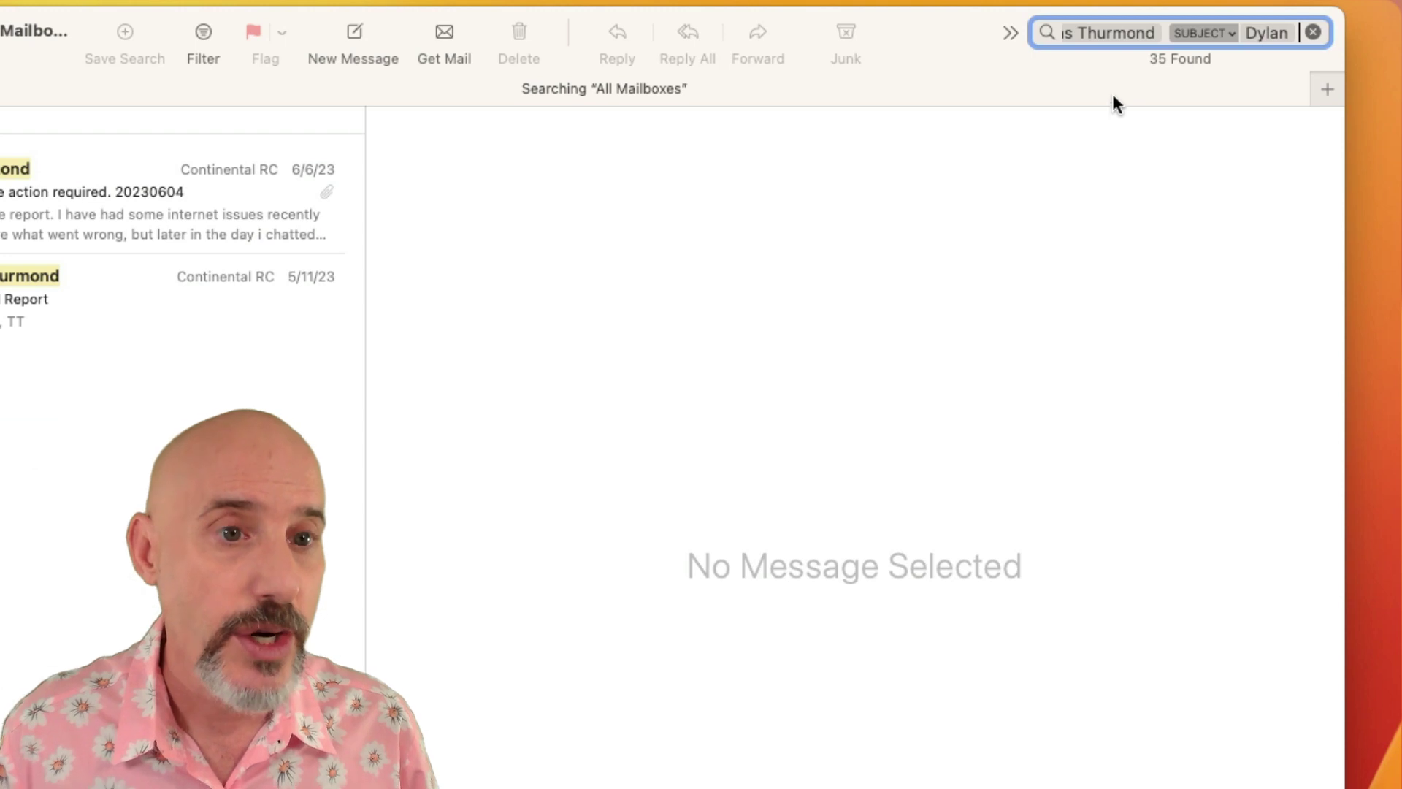
click(1224, 33)
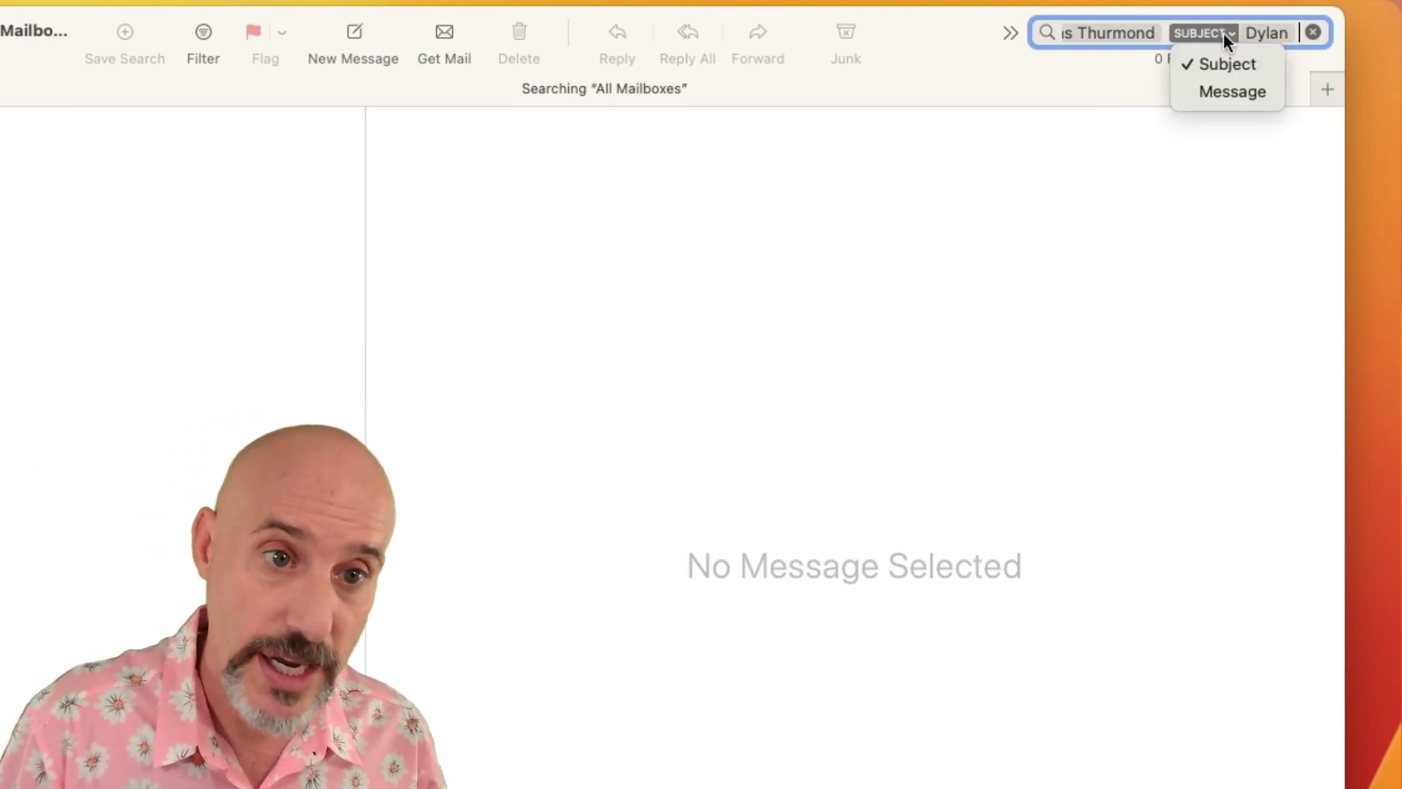
click(1214, 92)
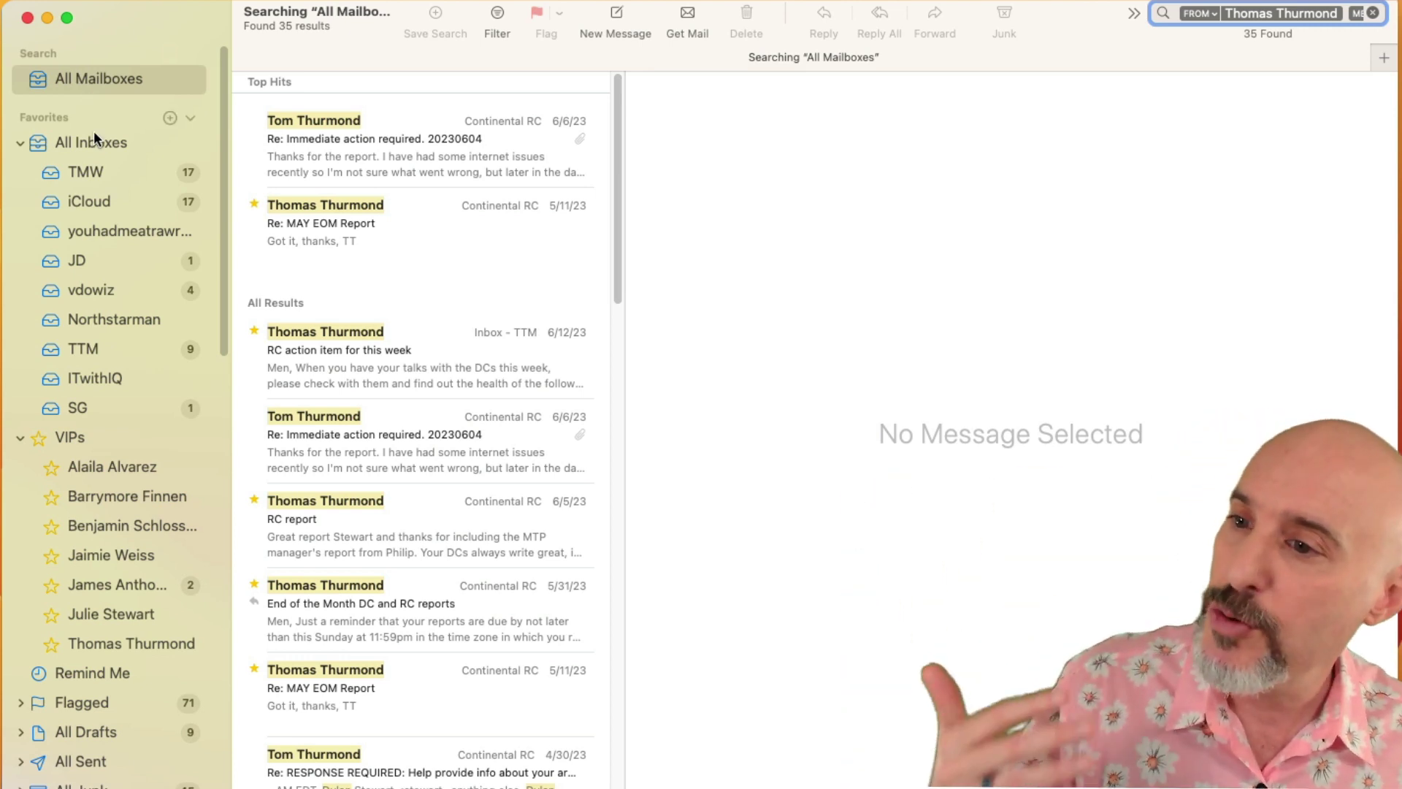
Scope the search to the TTM inbox, then clear the search to show the whole TTM inbox
click(93, 348)
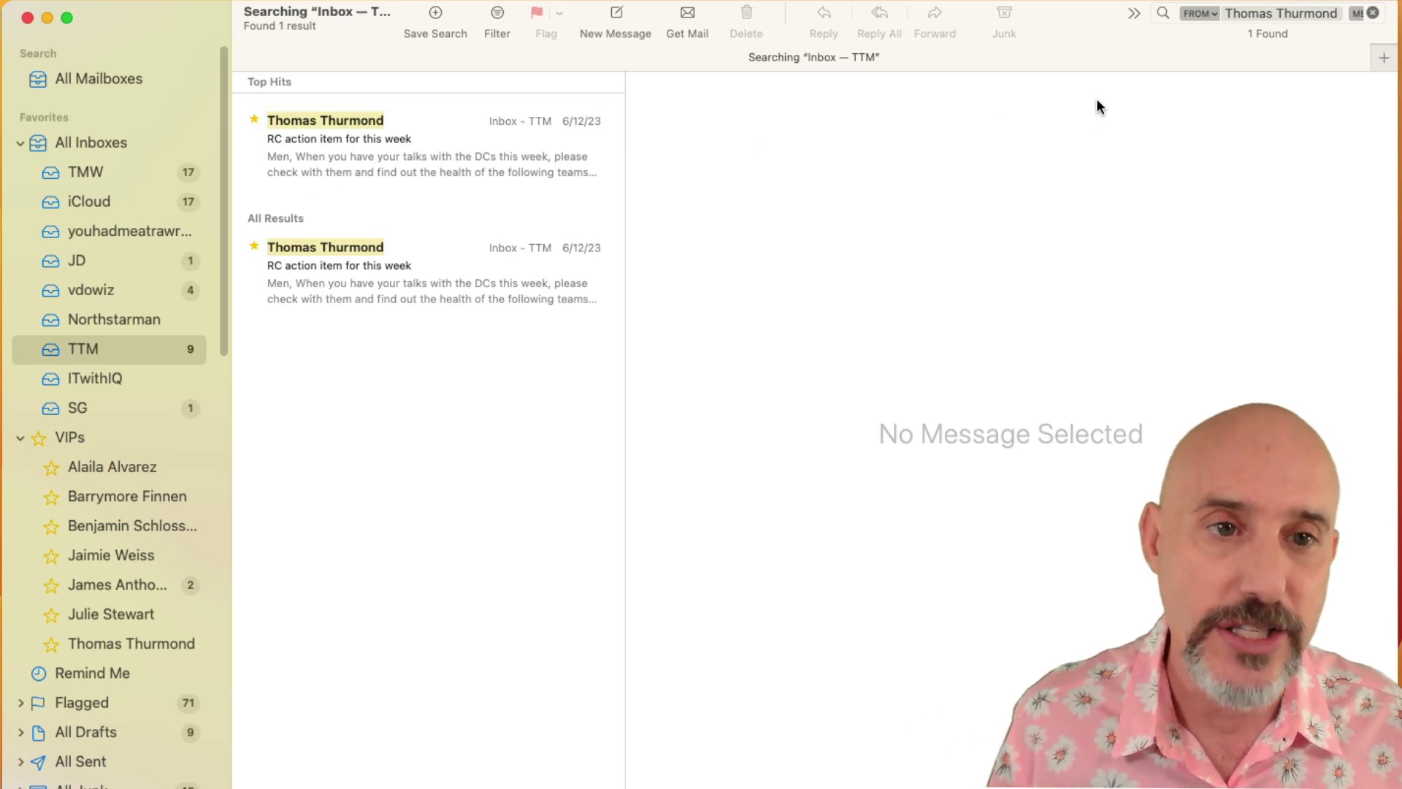
click(1374, 14)
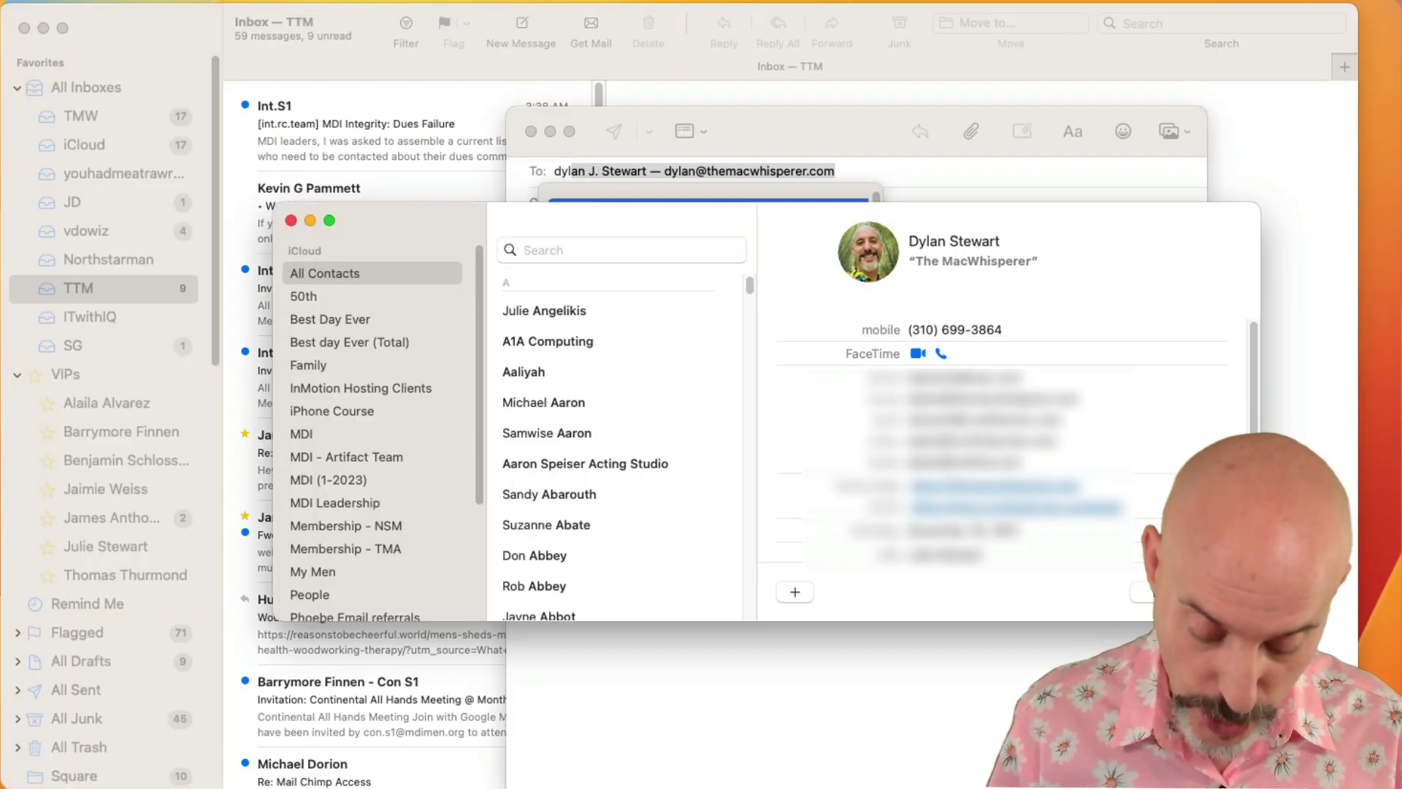
text(dy)
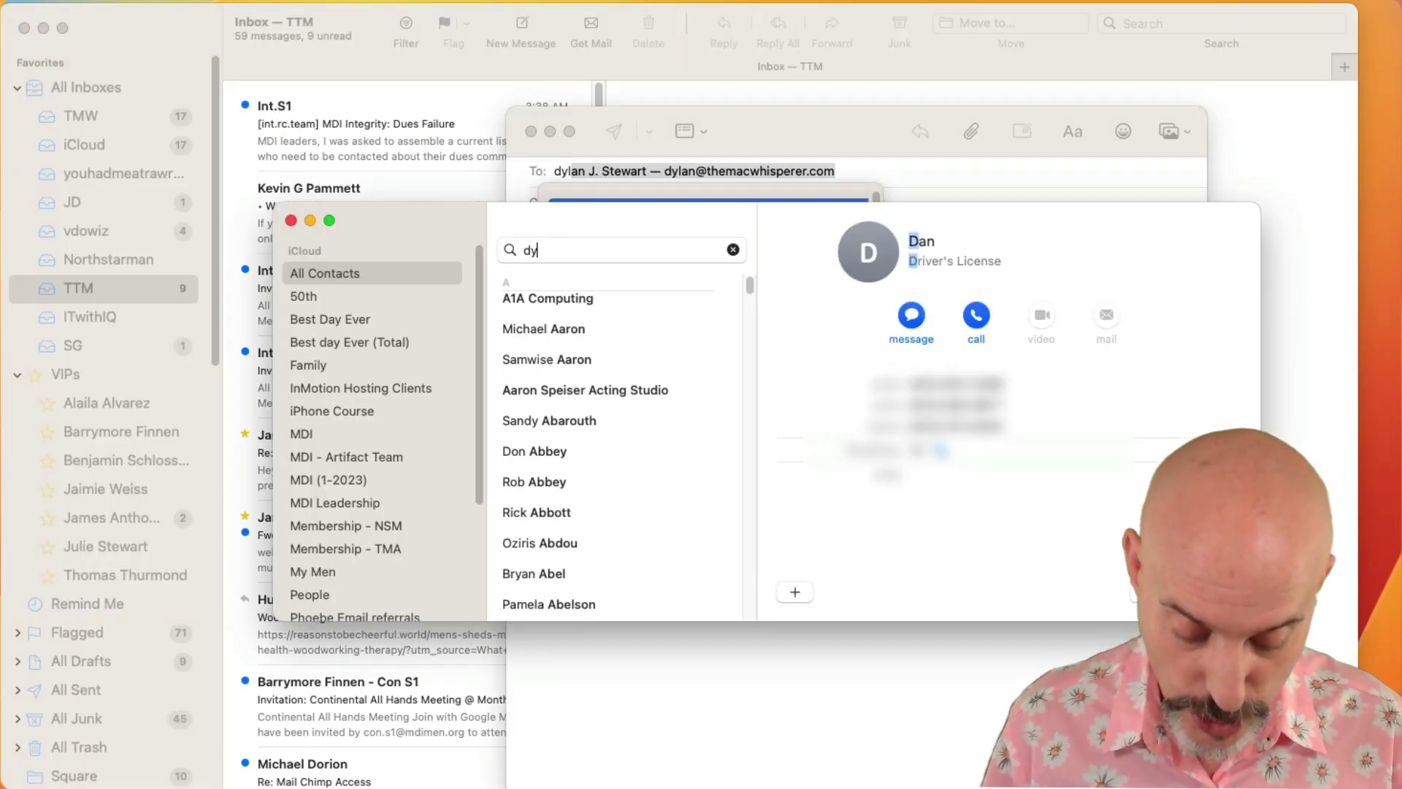
text(lan)
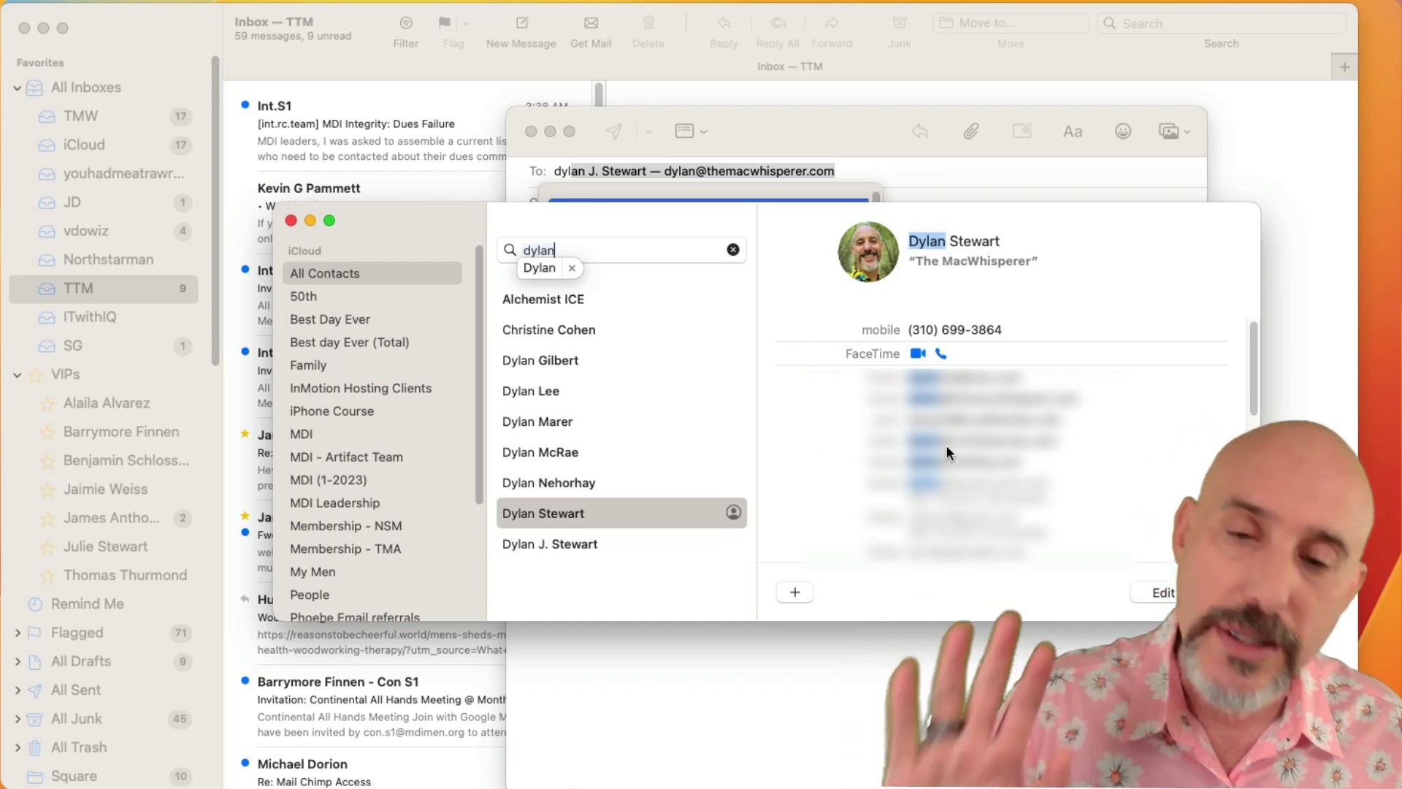
click(992, 516)
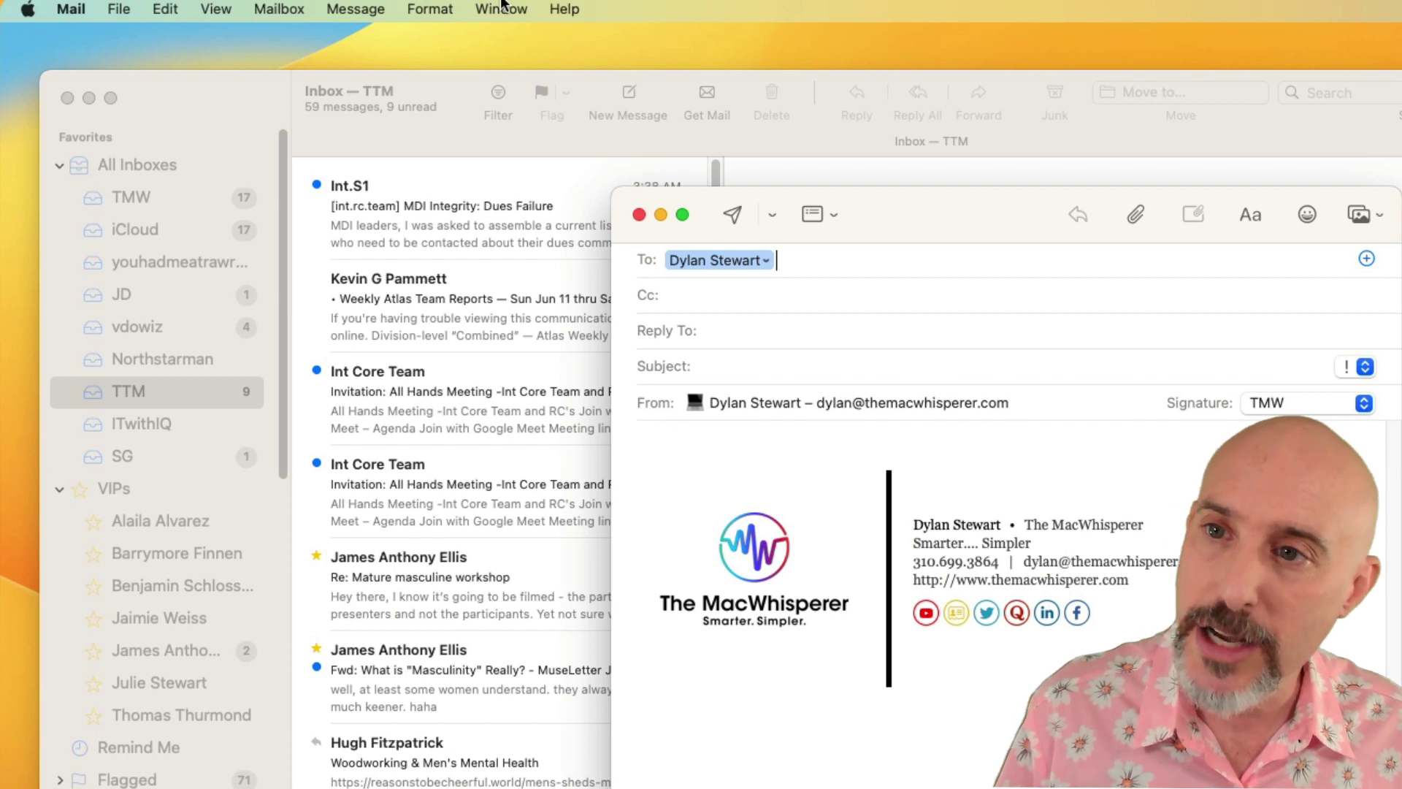
Show Mail's Previous Recipients list from the Window menu
click(502, 7)
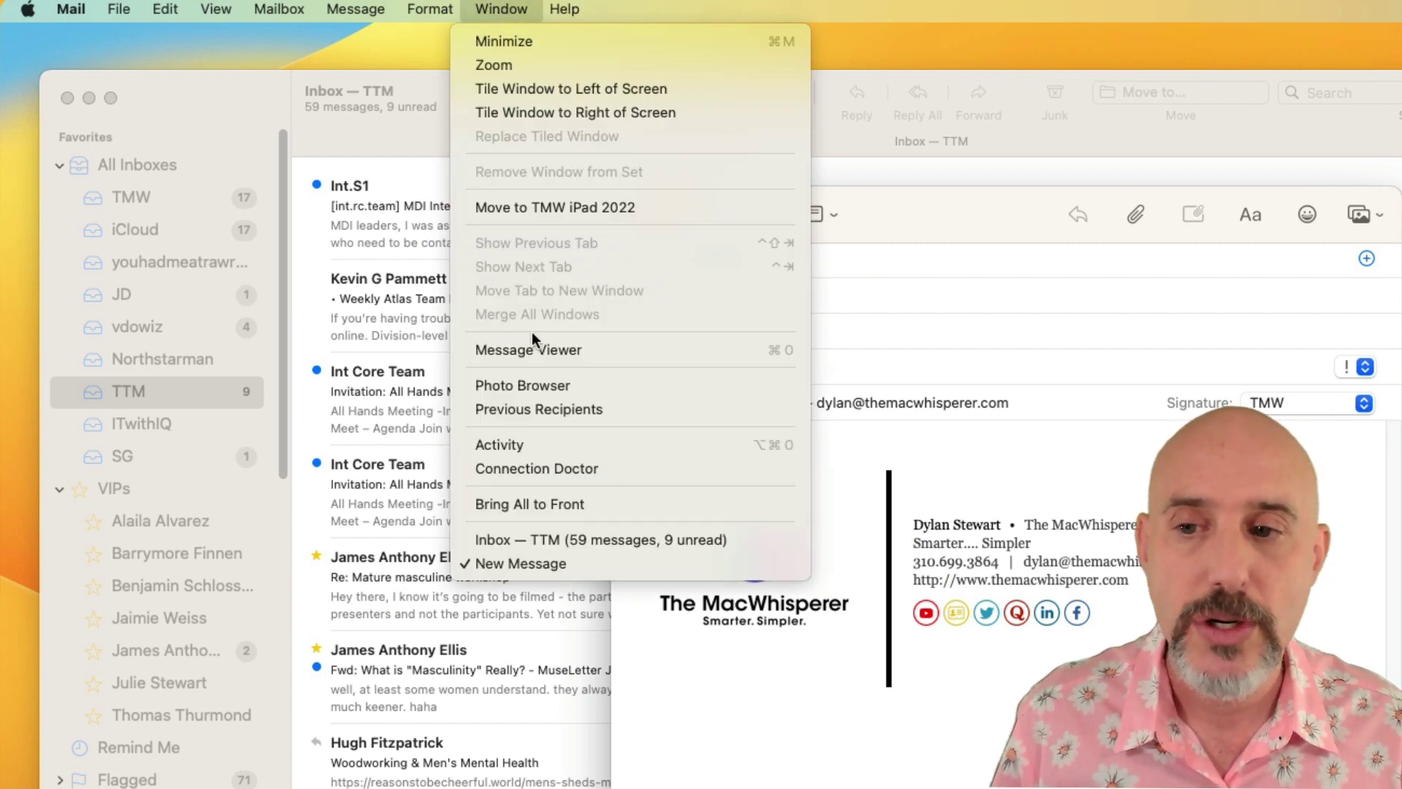
click(527, 415)
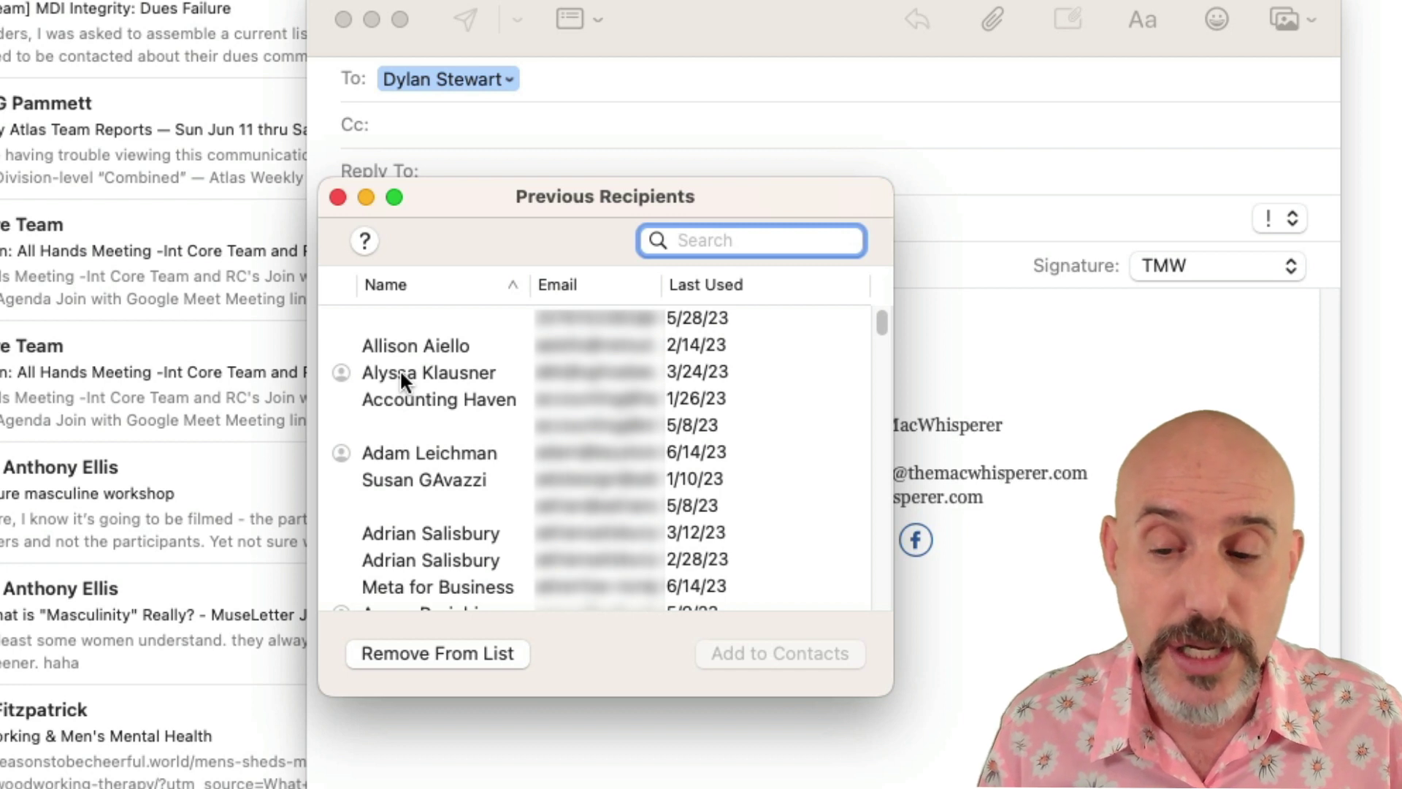
scroll(387, 498, down, 3)
scroll(386, 497, down, 3)
Add a previous recipient without a contact card to Contacts
click(374, 489)
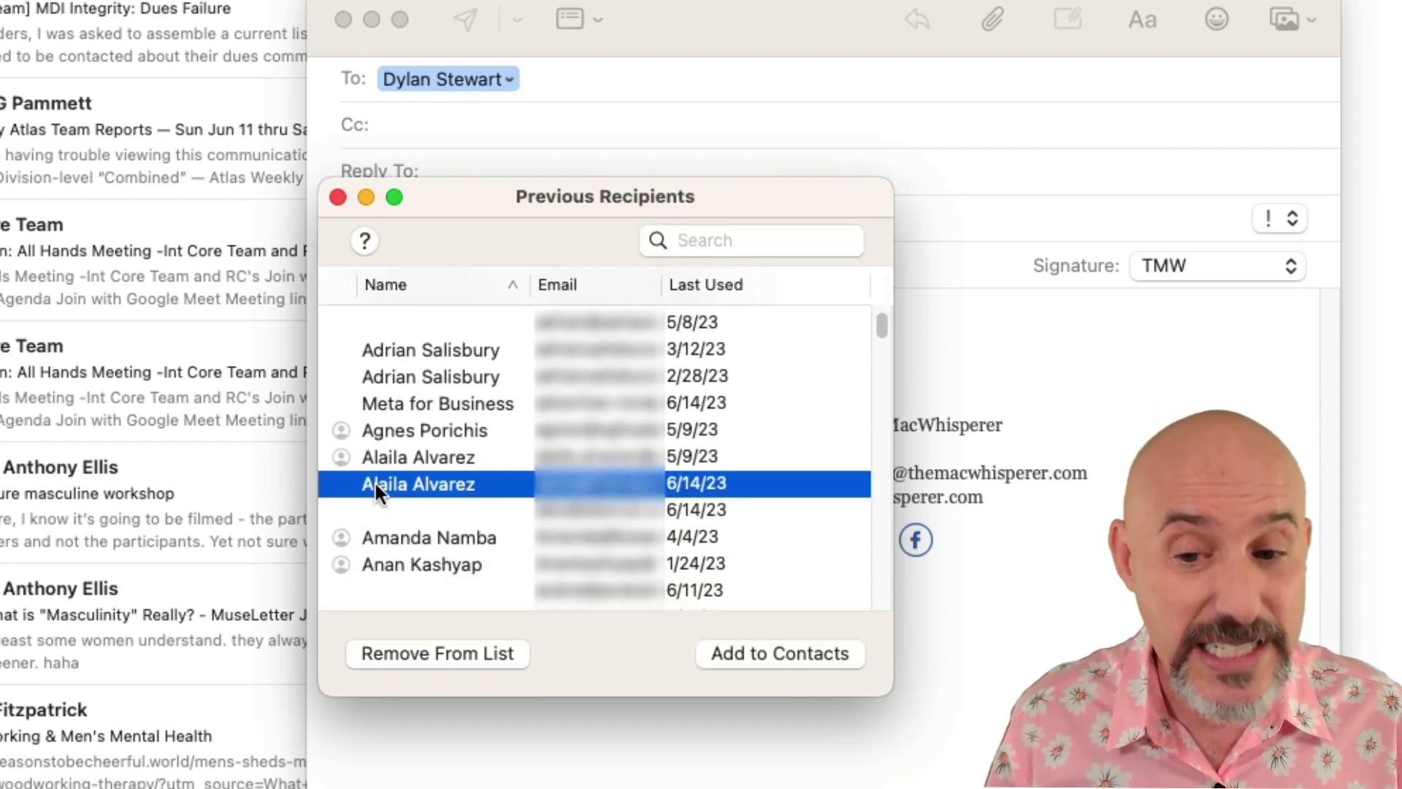
click(778, 652)
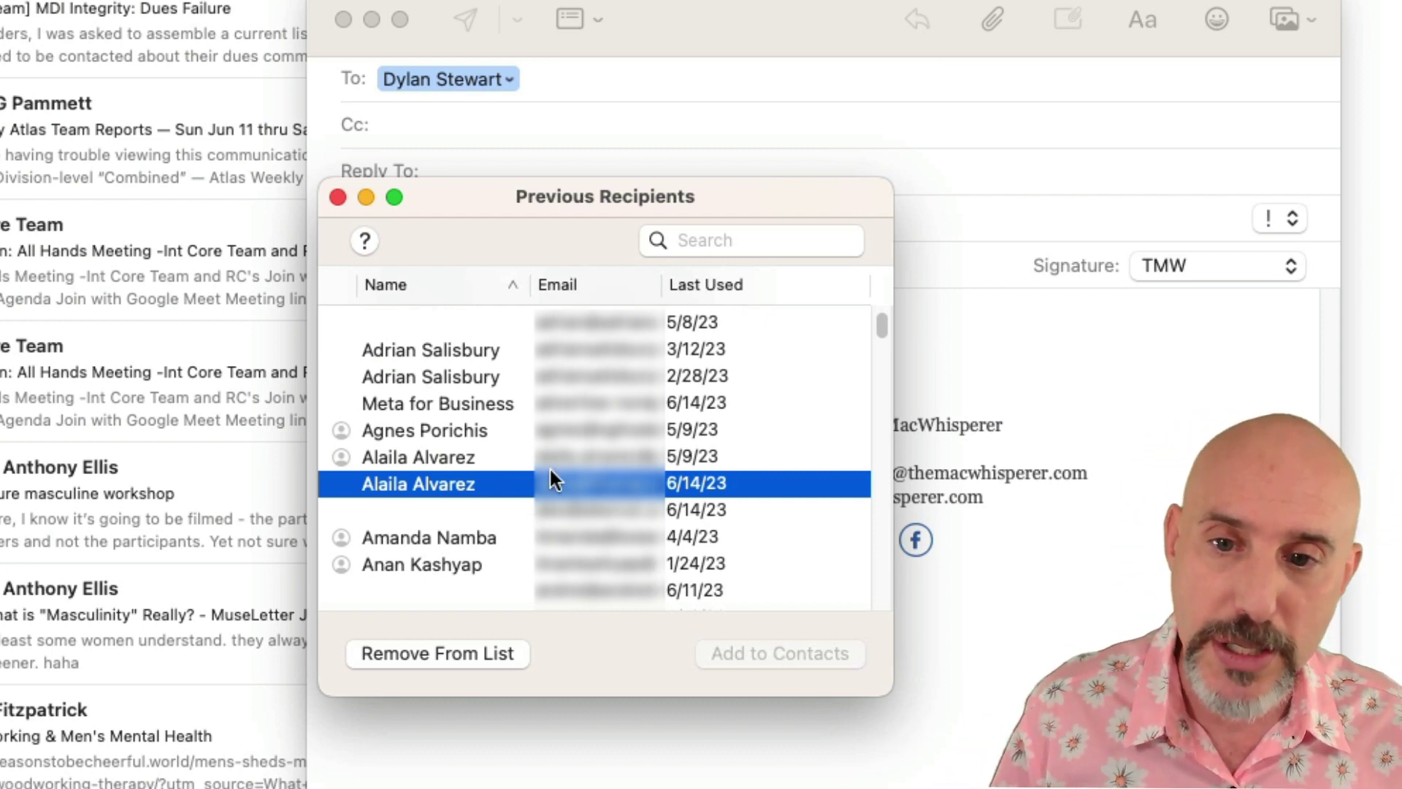
Filter previous recipients to 'dylan' and remove the duplicate entry last used 1/13/23
click(723, 241)
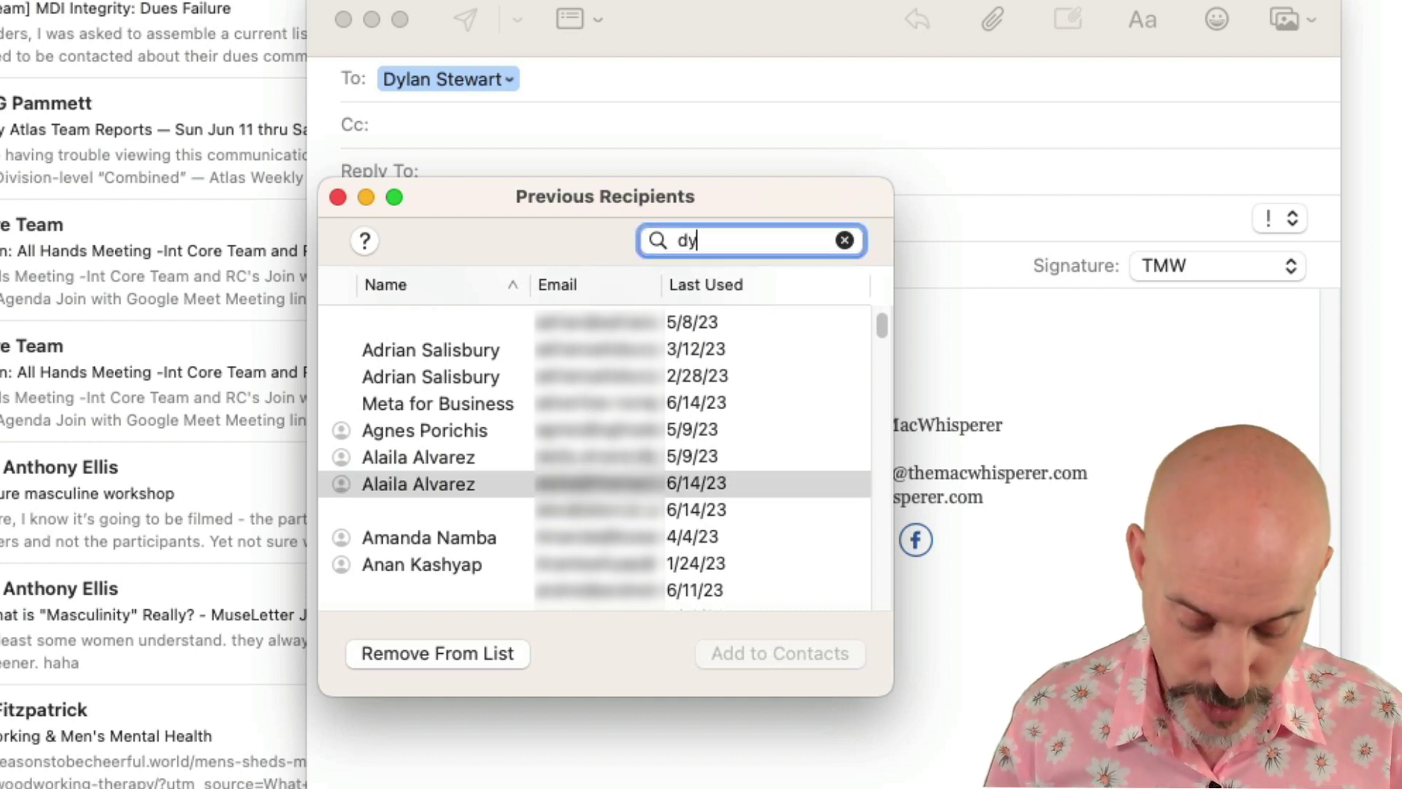
text(lan)
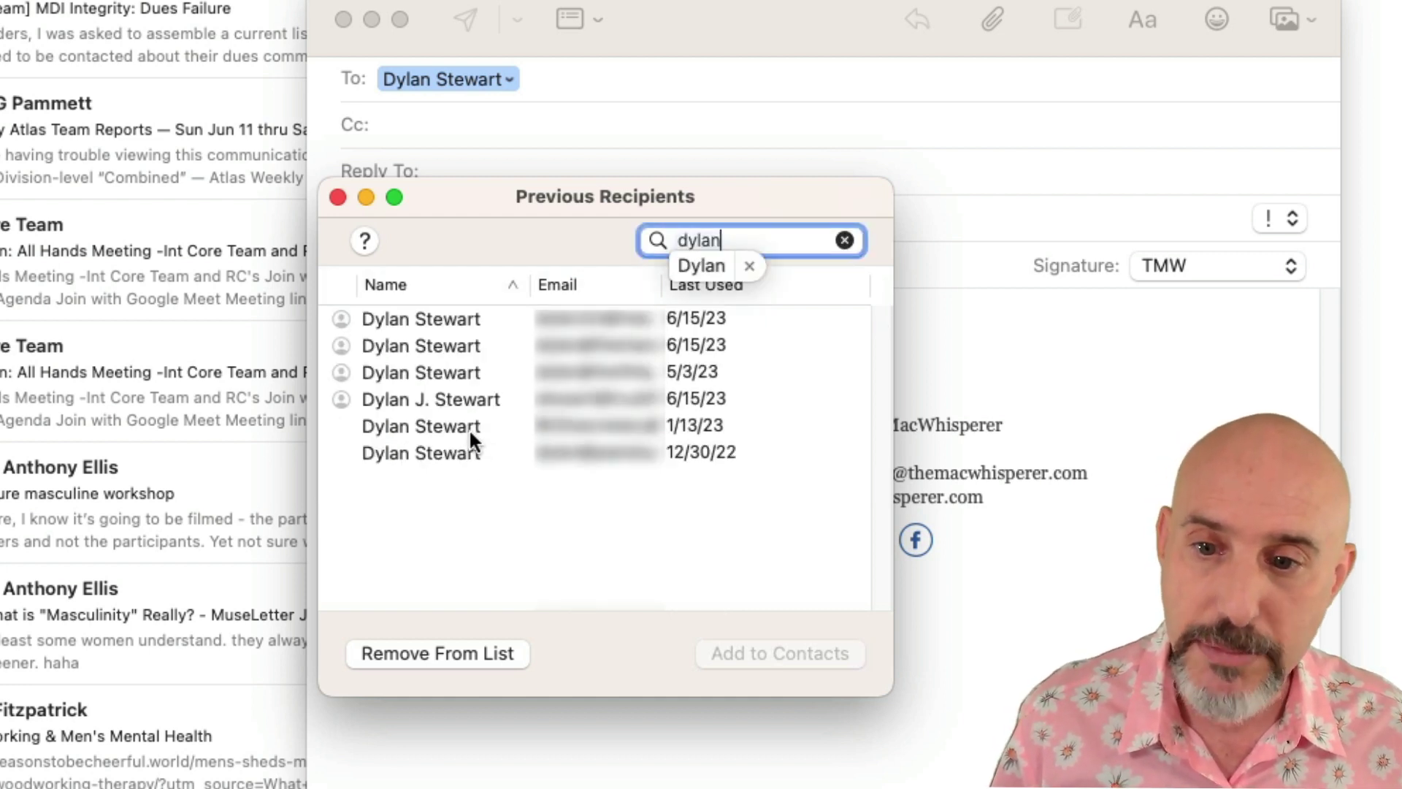
click(470, 428)
click(396, 657)
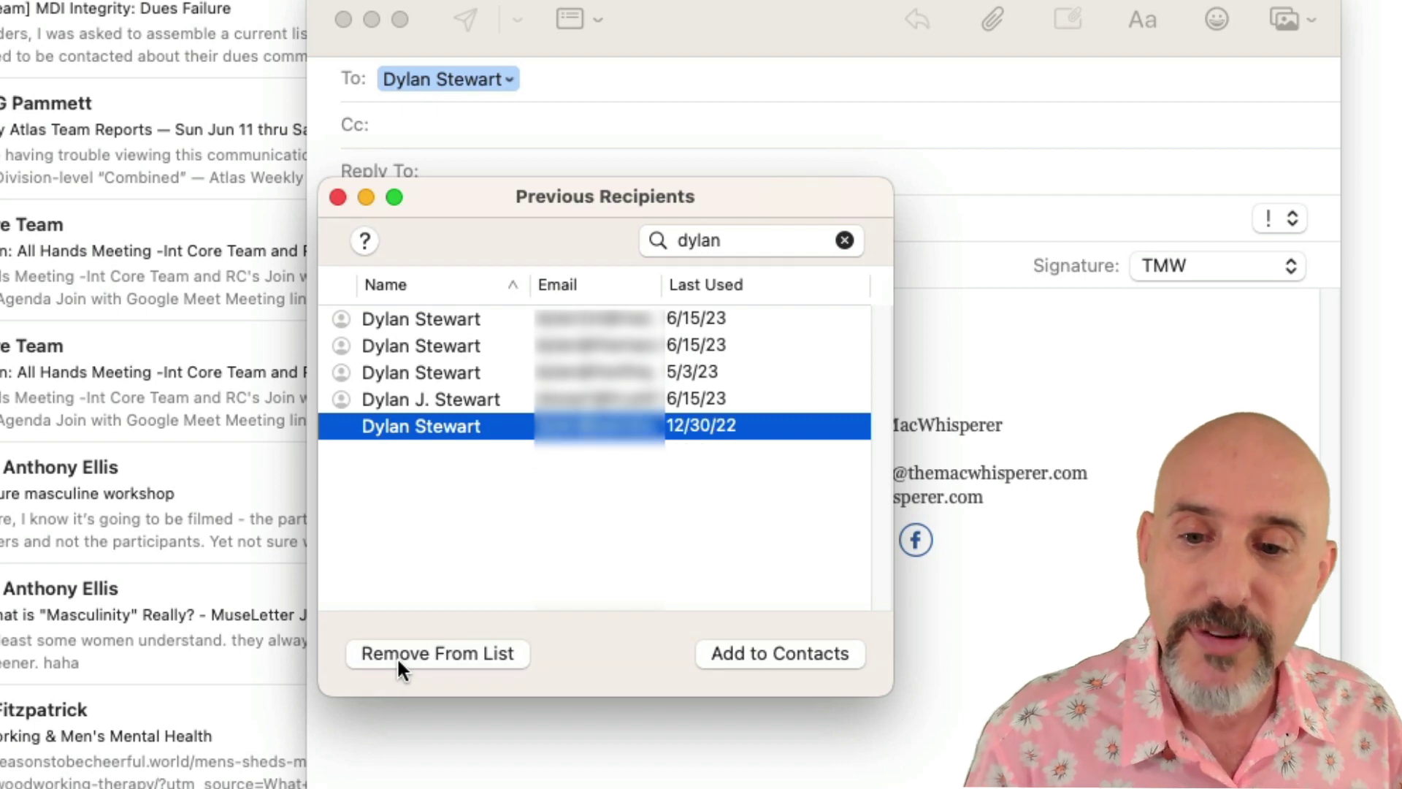